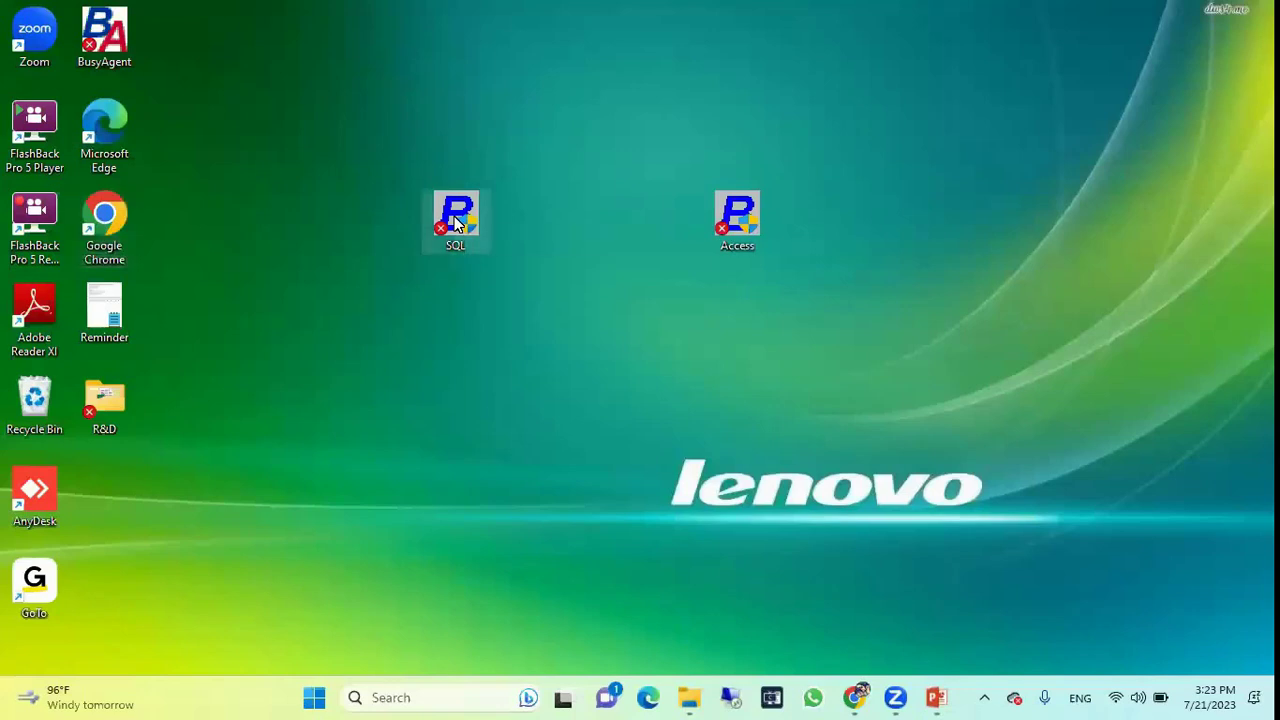
Launch the SQL edition of BUSY 21 and open the HO-BO Management (Online) company.
{"action": "double_click", "coordinate": [455, 222]}
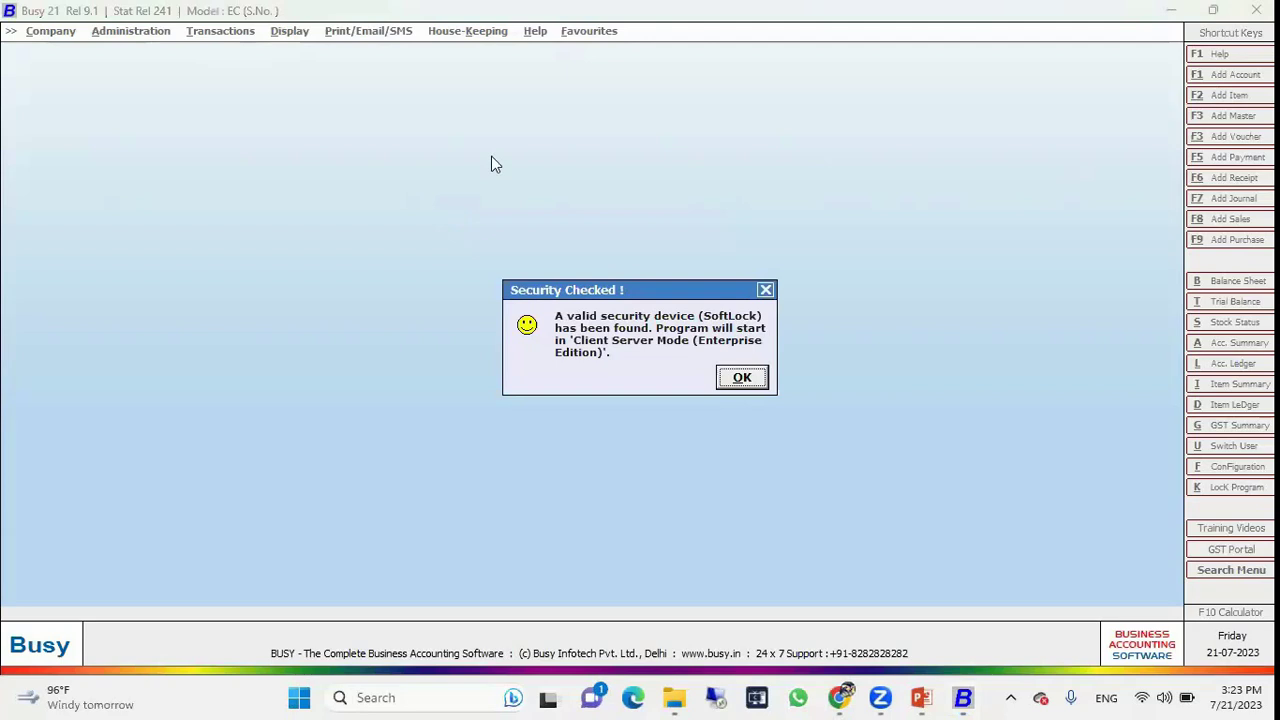
{"action": "left_click", "coordinate": [741, 378]}
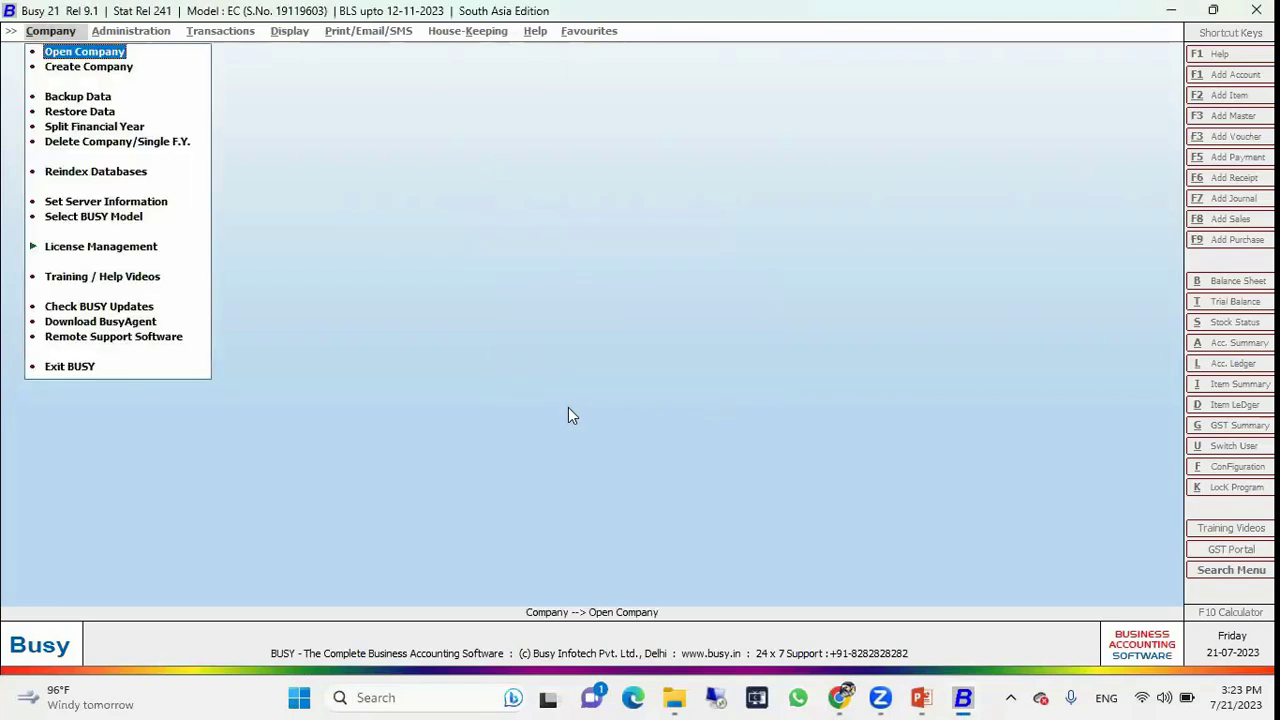
{"action": "key", "text": "Return"}
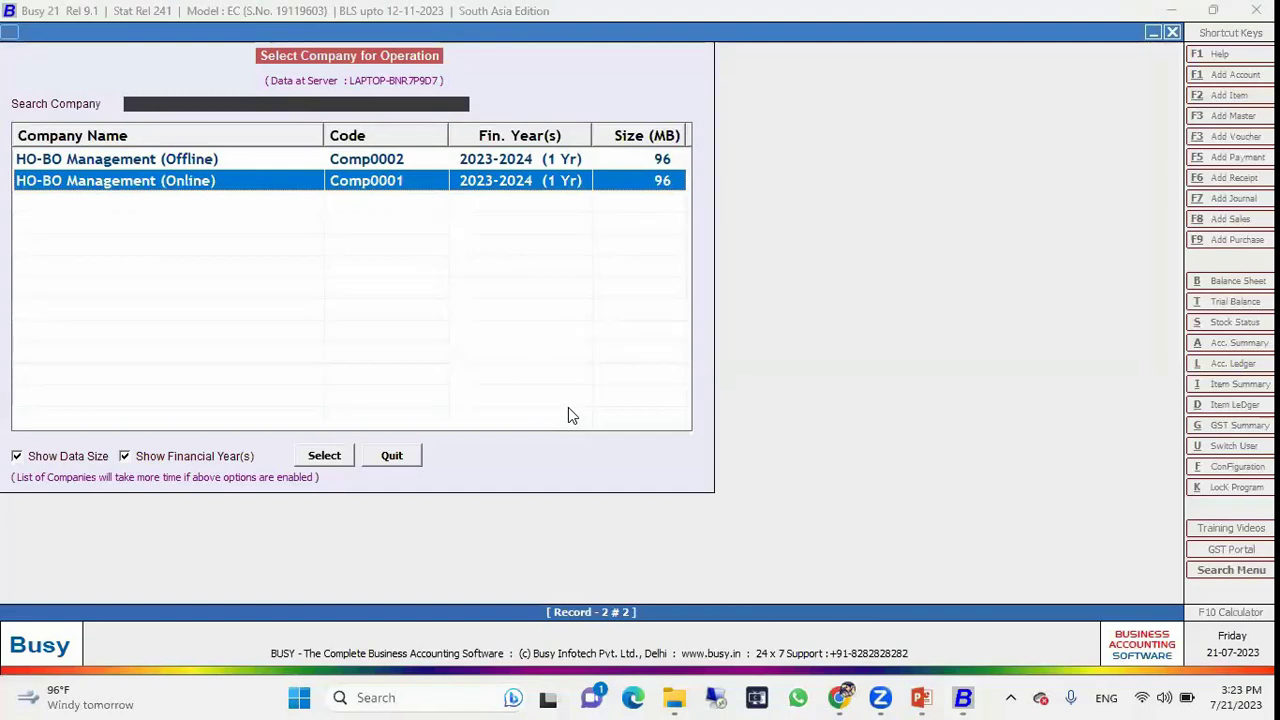
{"action": "key", "text": "Up"}
{"action": "key", "text": "Down"}
{"action": "key", "text": "Return"}
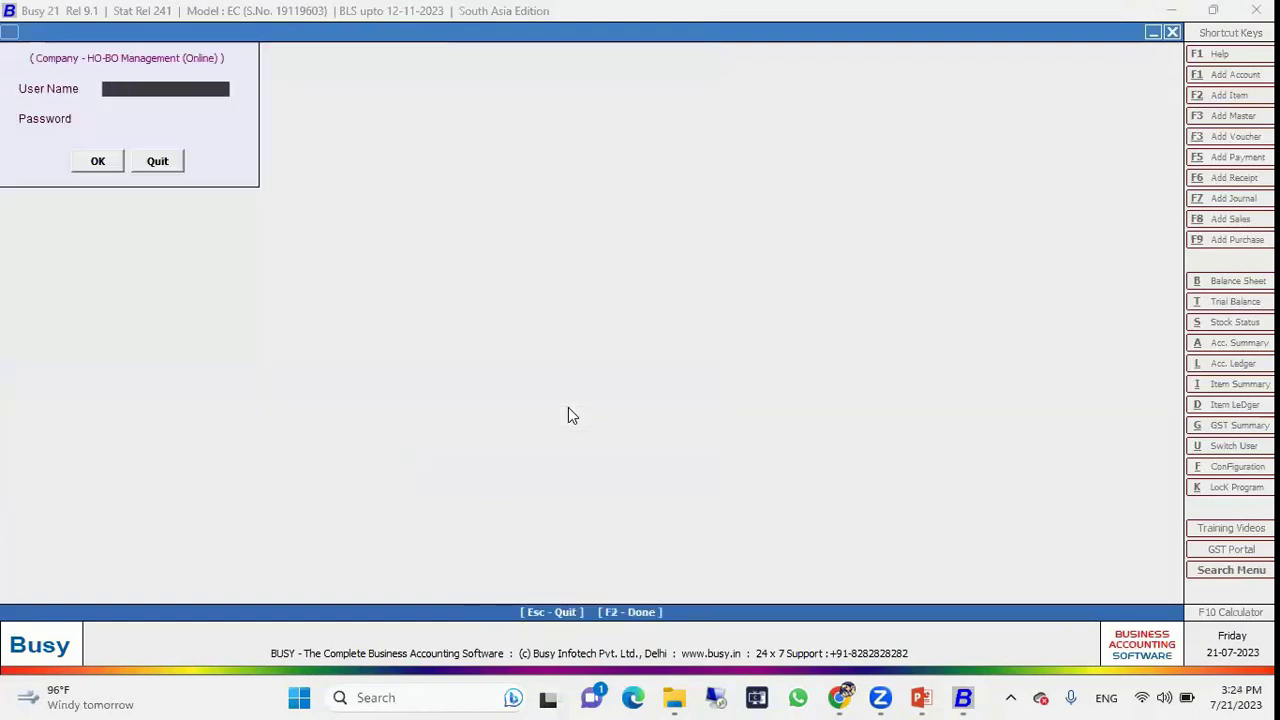
Log in to HO-BO Management (Online) as the admin user, correcting a mistyped user name.
{"action": "type", "text": "admina"}
{"action": "key", "text": "Return"}
{"action": "key", "text": "Return"}
{"action": "type", "text": "admin"}
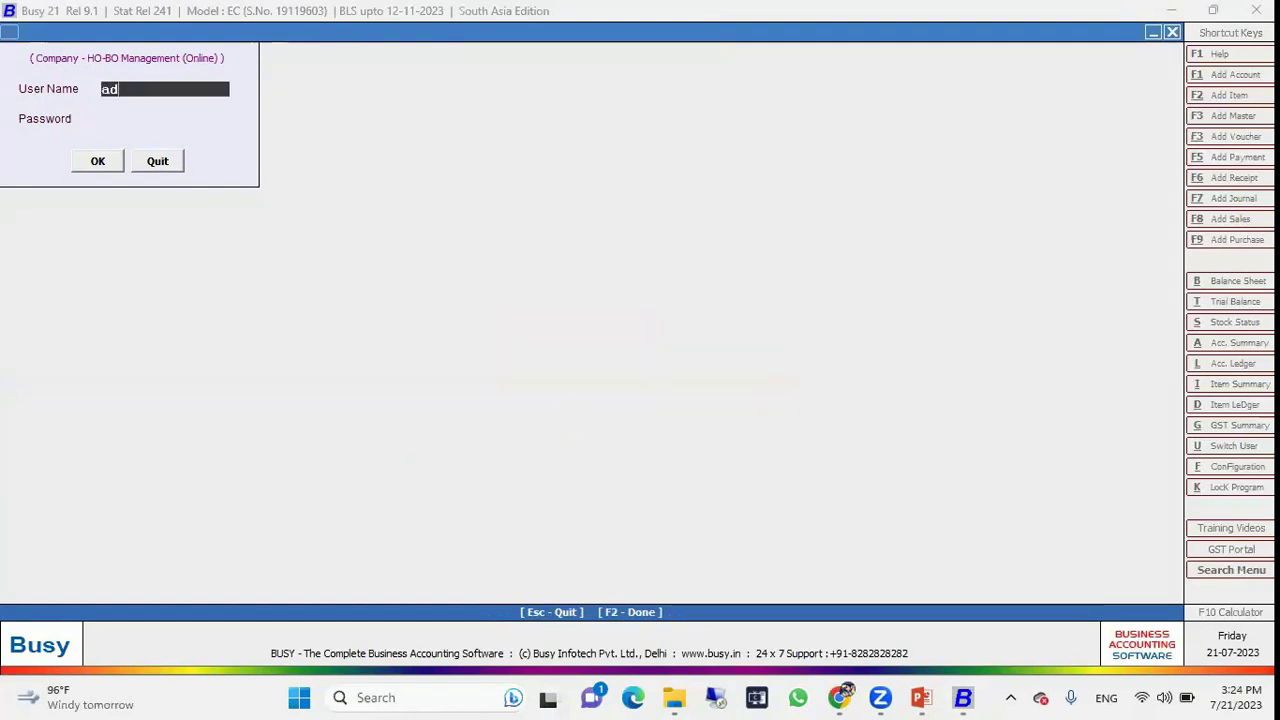
{"action": "key", "text": "Return"}
{"action": "key", "text": "Return"}
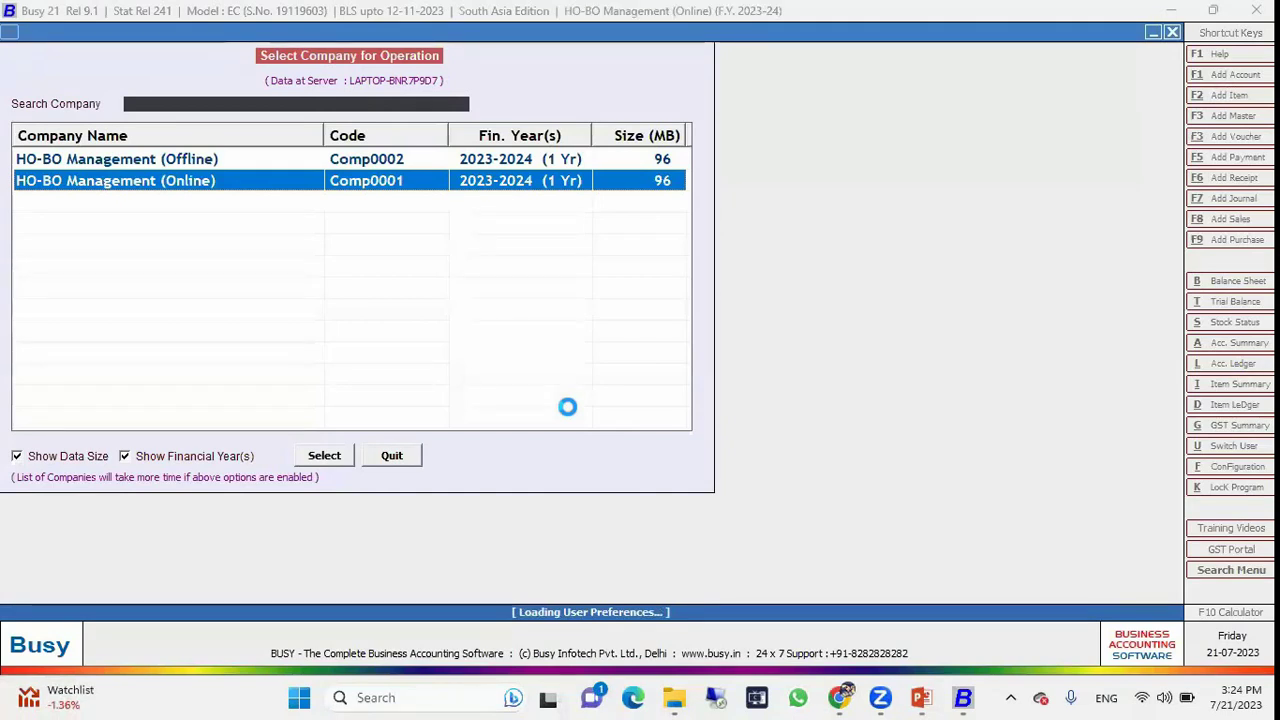
{"action": "key", "text": "Right"}
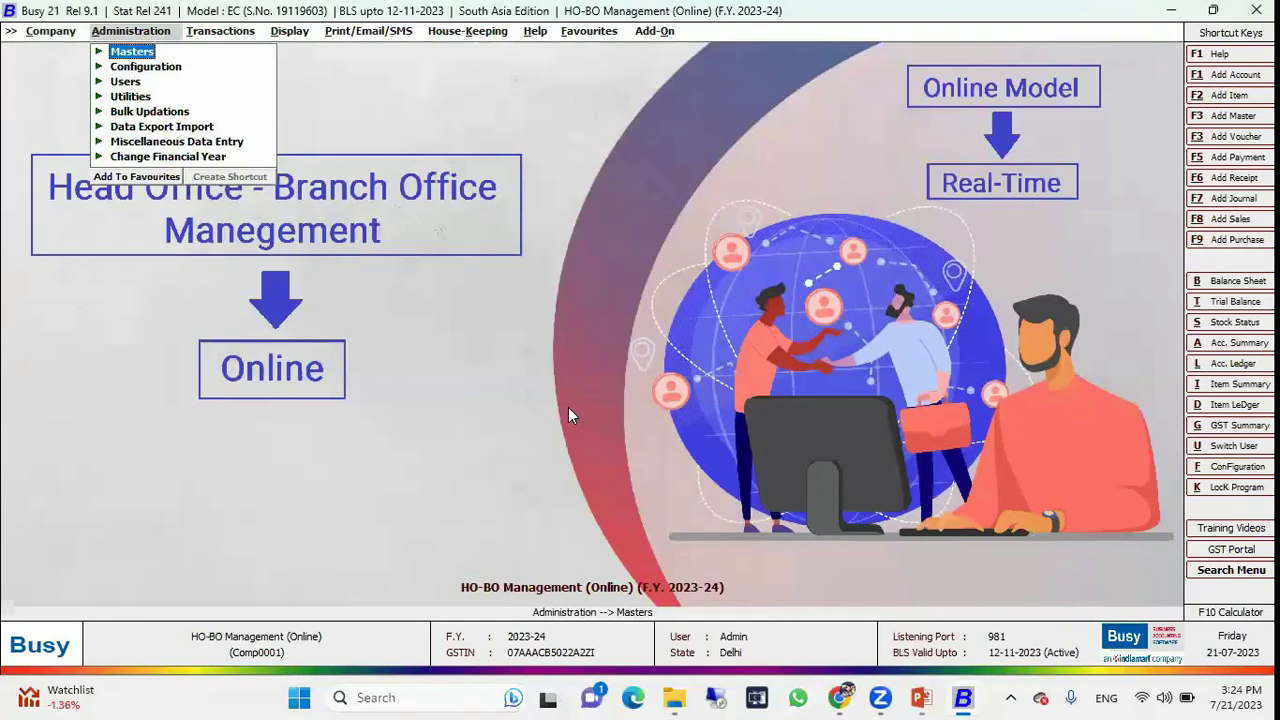
Go to Configuration > Features / Options > Enterprise Features and open Multi Branch's Branch Details.
{"action": "key", "text": "Down"}
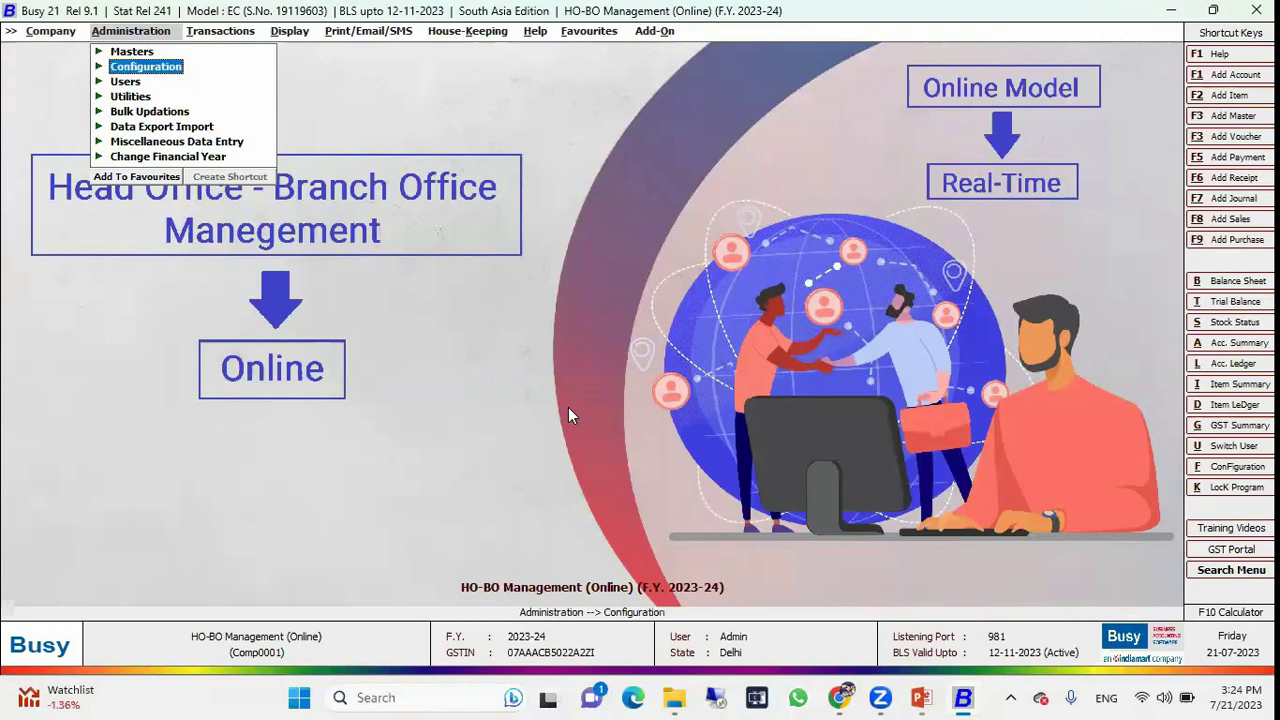
{"action": "key", "text": "Return"}
{"action": "key", "text": "Return"}
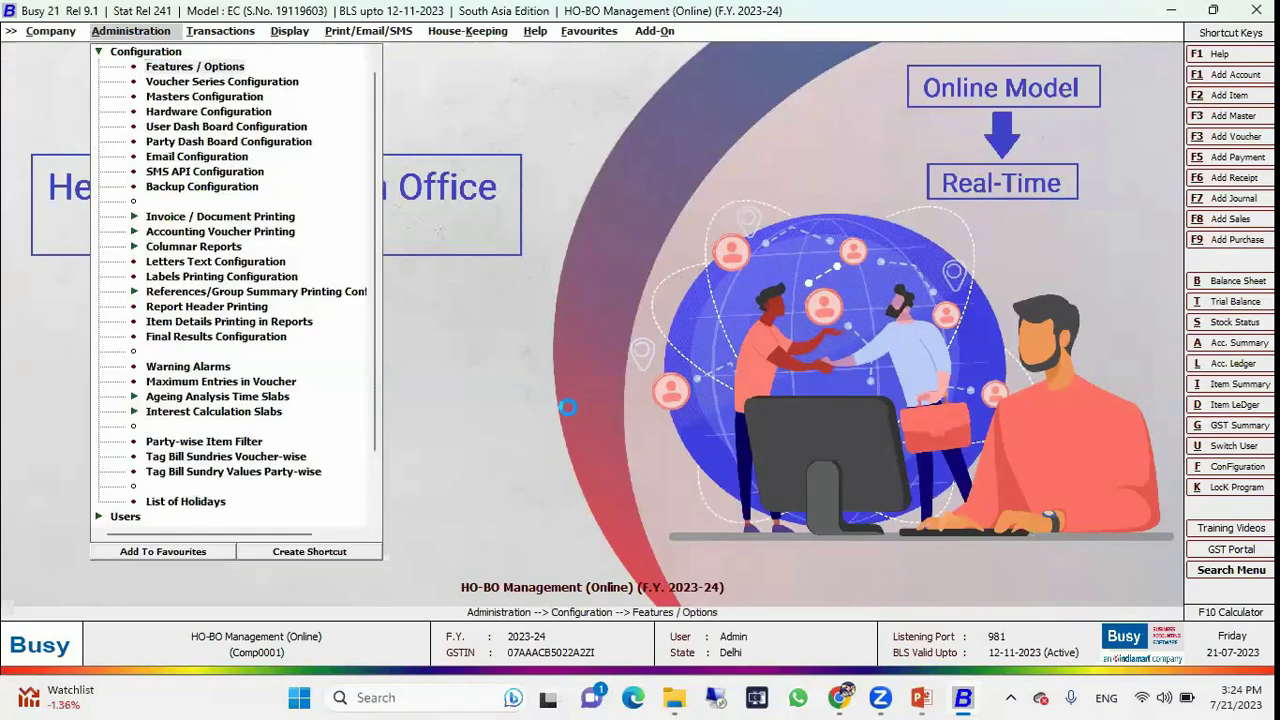
{"action": "key", "text": "Down"}
{"action": "key", "text": "Down"}
{"action": "key", "text": "Down"}
{"action": "key", "text": "Down"}
{"action": "key", "text": "Down"}
{"action": "key", "text": "Down"}
{"action": "key", "text": "Down"}
{"action": "key", "text": "Down"}
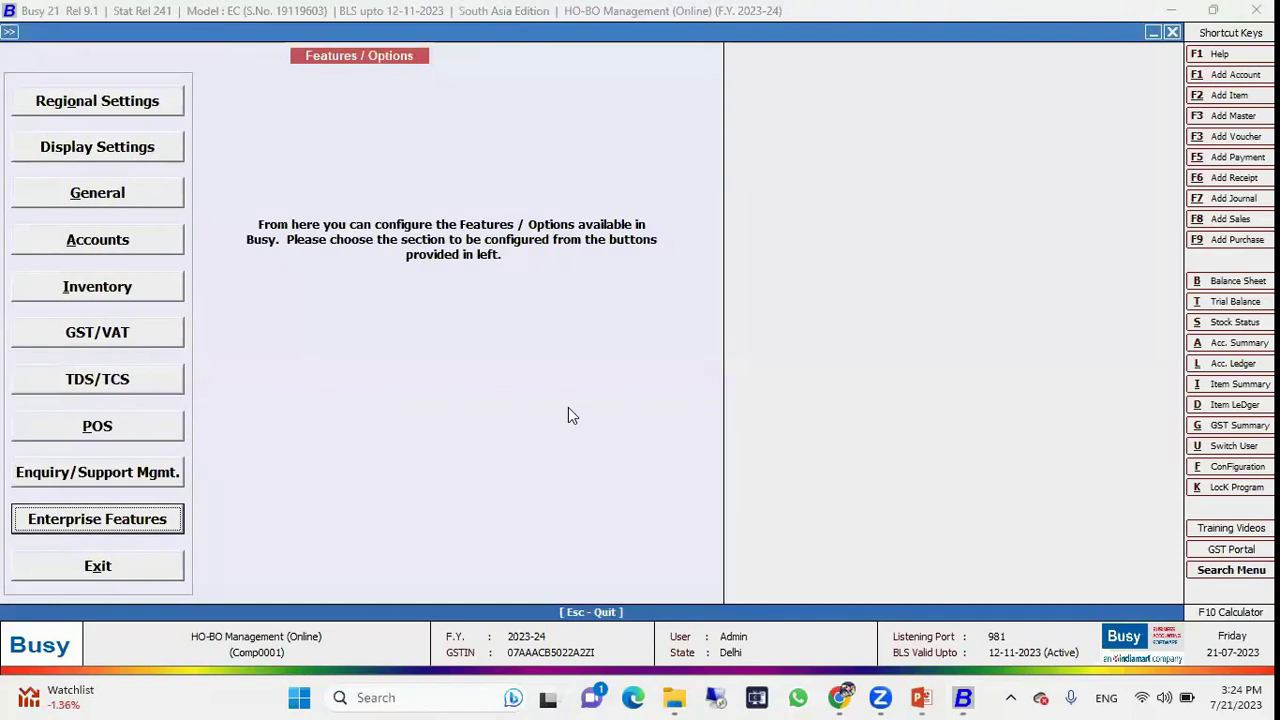
{"action": "key", "text": "Return"}
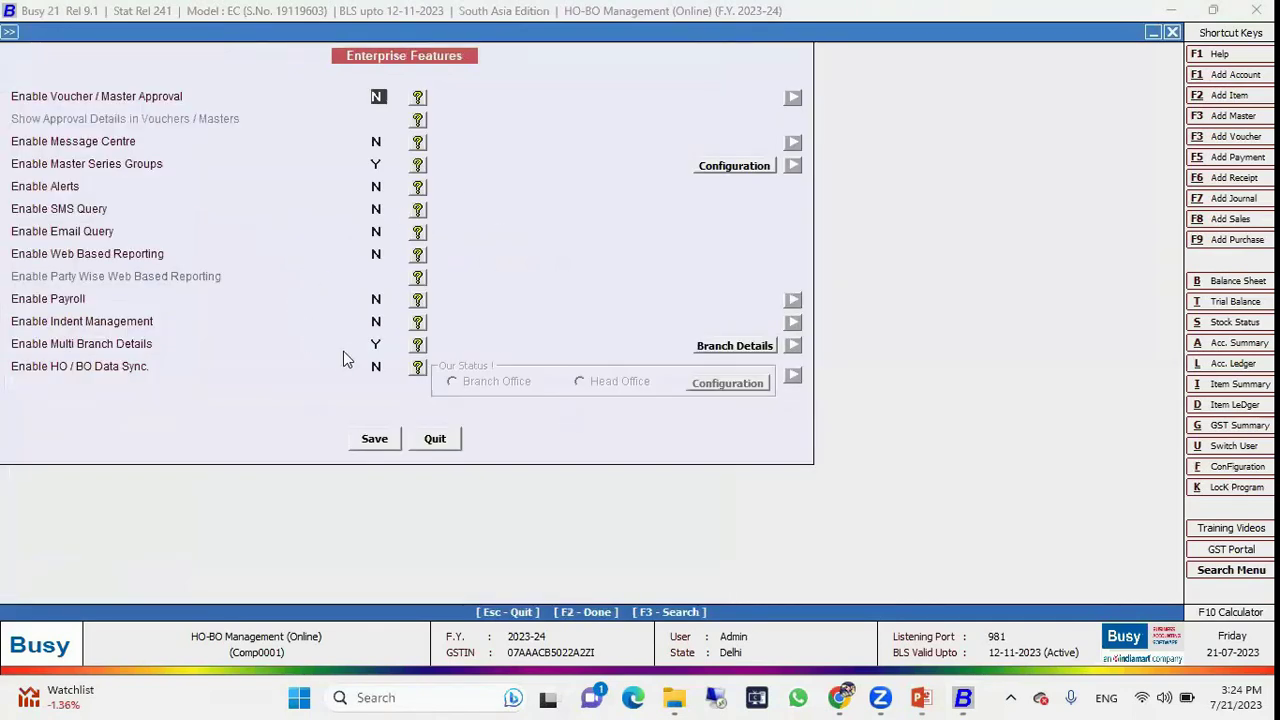
{"action": "left_click", "coordinate": [374, 346]}
{"action": "left_click", "coordinate": [736, 346]}
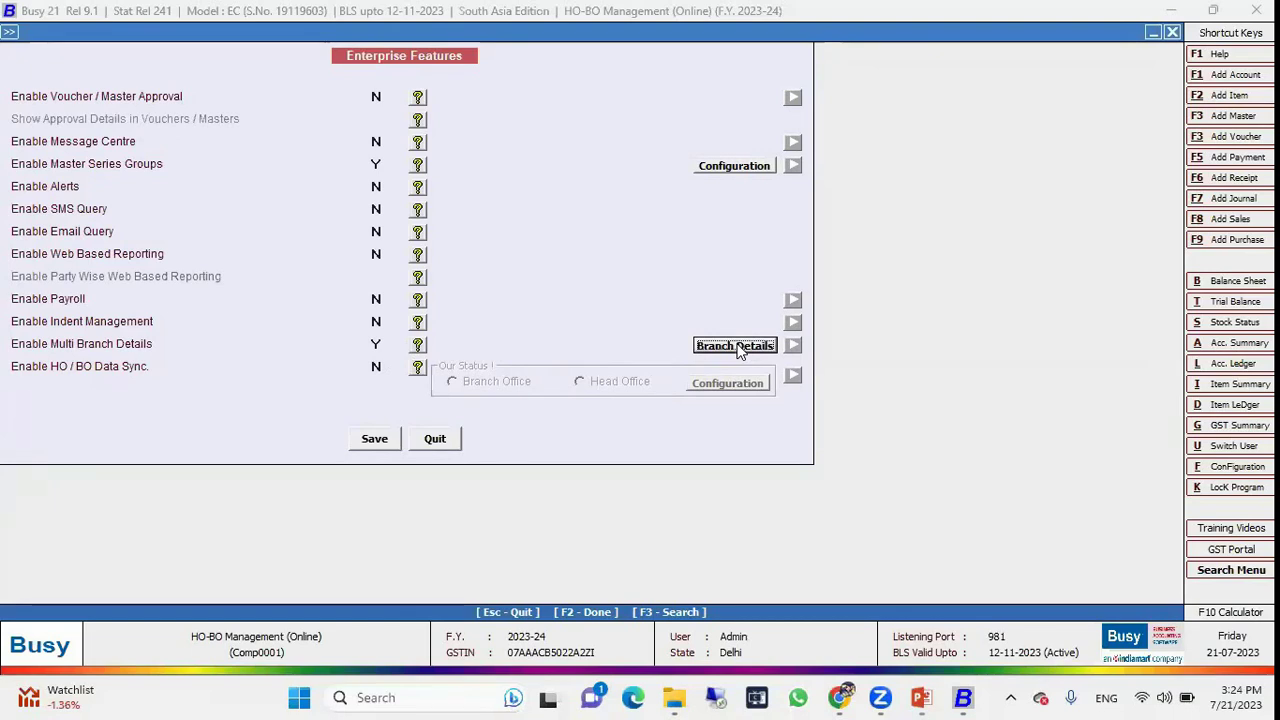
{"action": "left_click", "coordinate": [736, 346]}
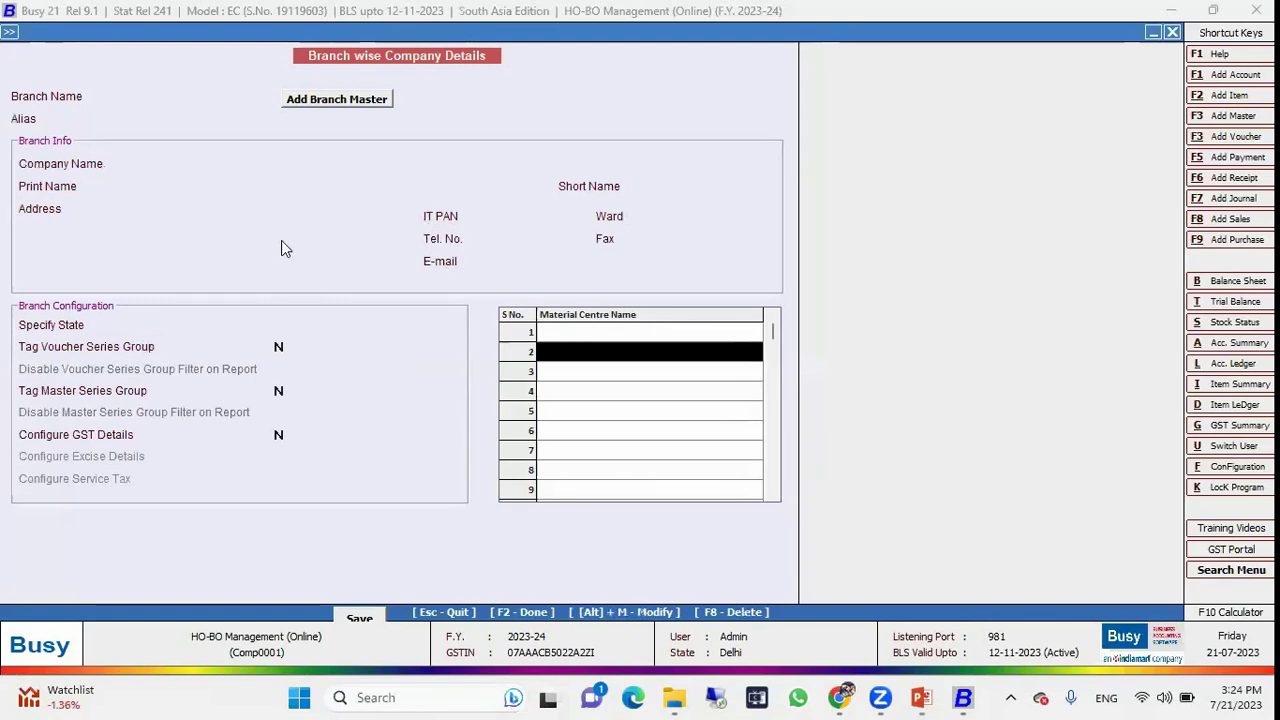
Back out of adding a new branch and load Branch A's company details.
{"action": "left_click", "coordinate": [195, 95]}
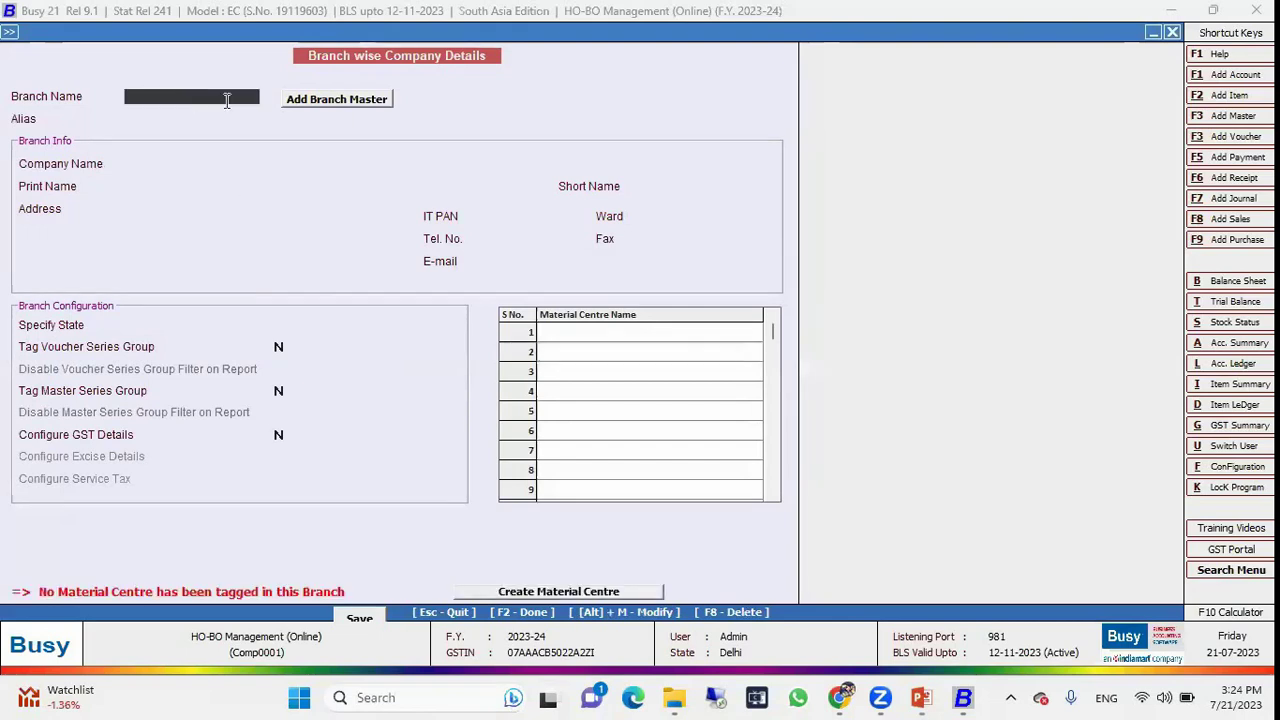
{"action": "left_click", "coordinate": [311, 112]}
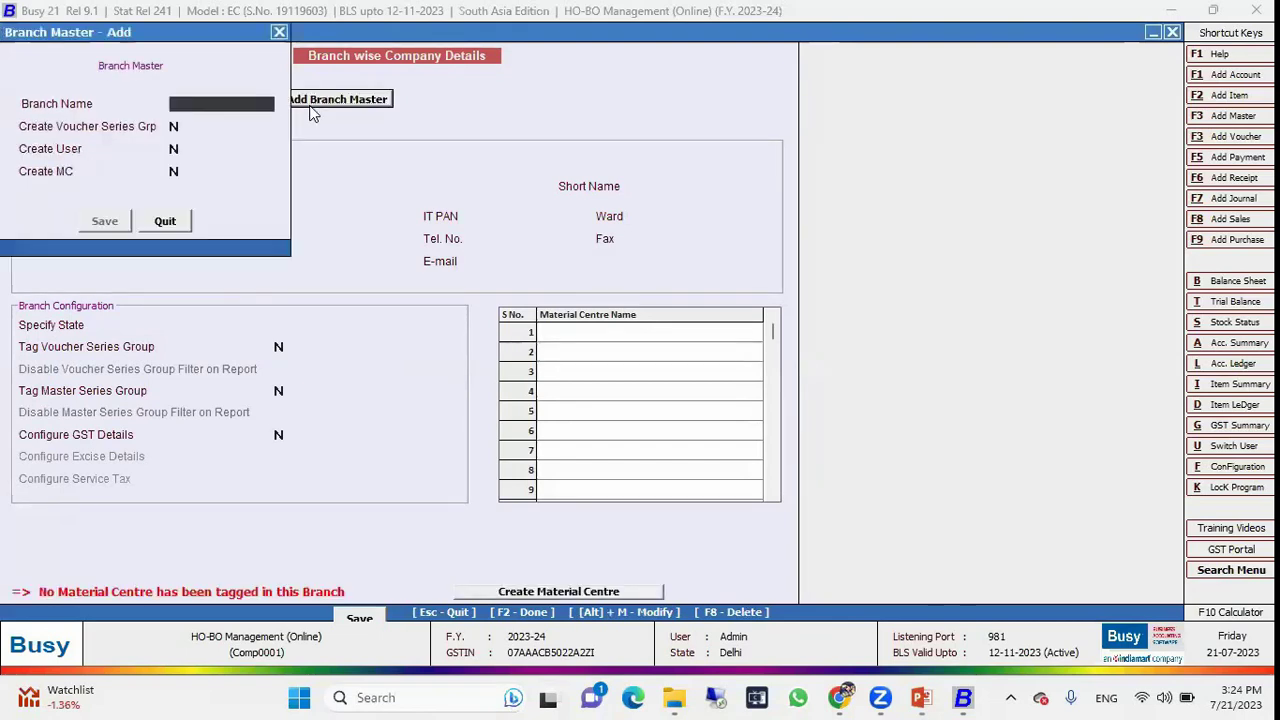
{"action": "left_click", "coordinate": [173, 126]}
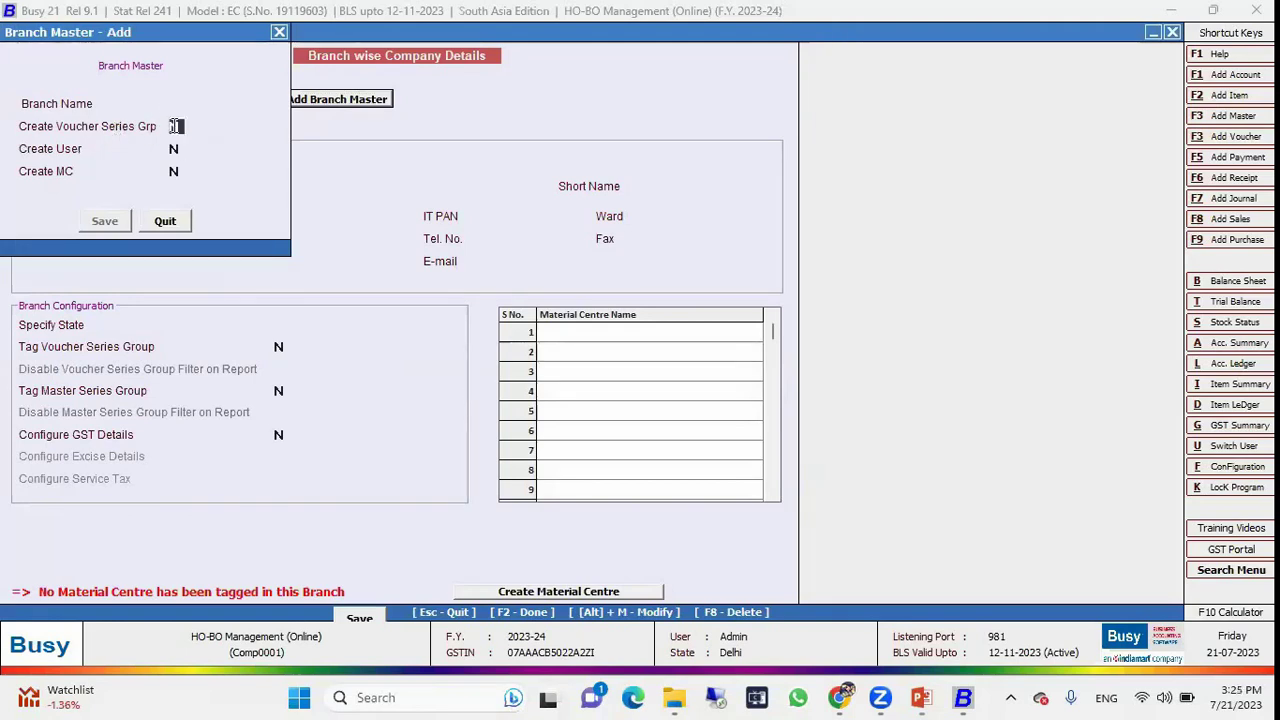
{"action": "left_click", "coordinate": [164, 221]}
{"action": "left_click", "coordinate": [220, 97]}
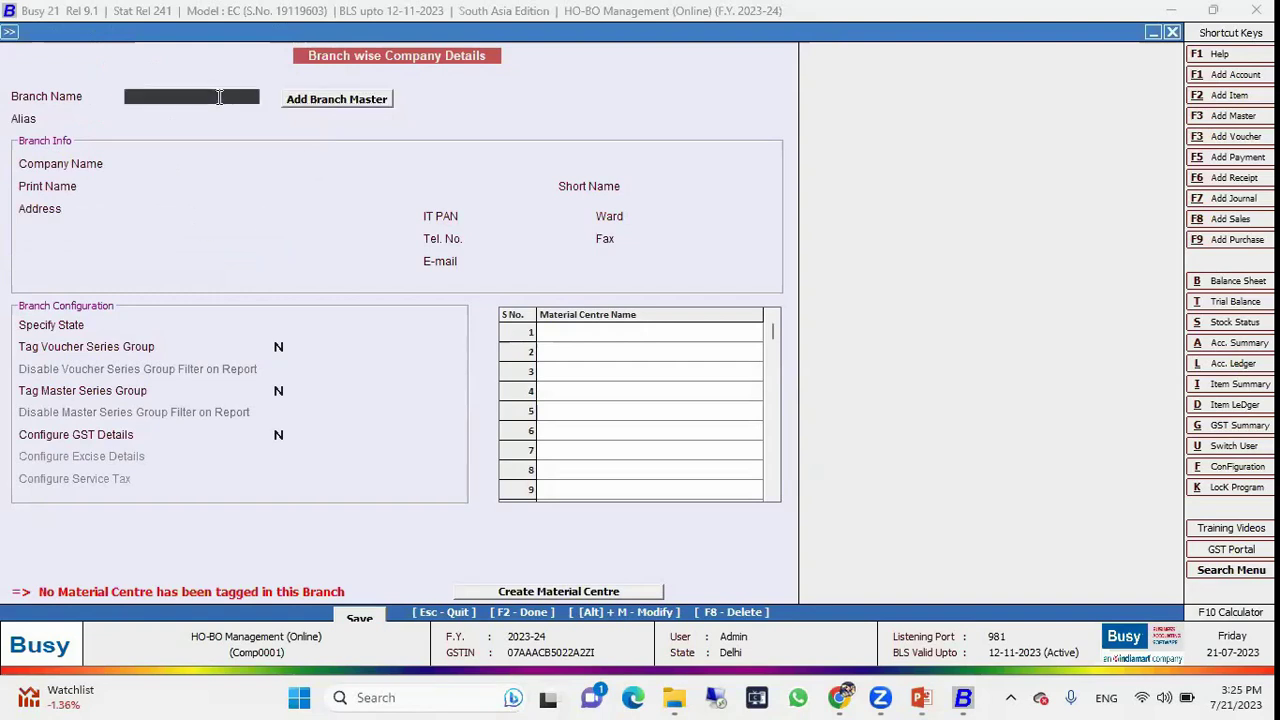
{"action": "key", "text": "Up"}
{"action": "key", "text": "Return"}
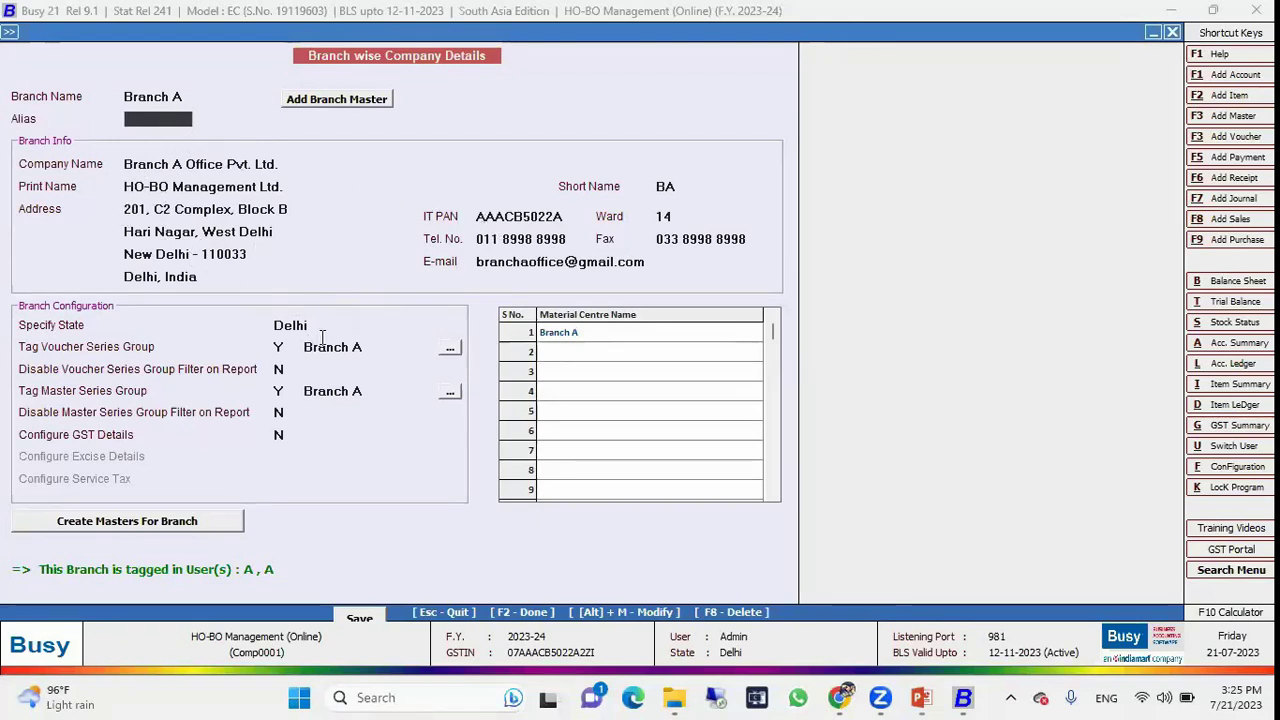
Check Branch A's material centre and voucher series group, save, then load Branch B.
{"action": "left_click", "coordinate": [582, 334]}
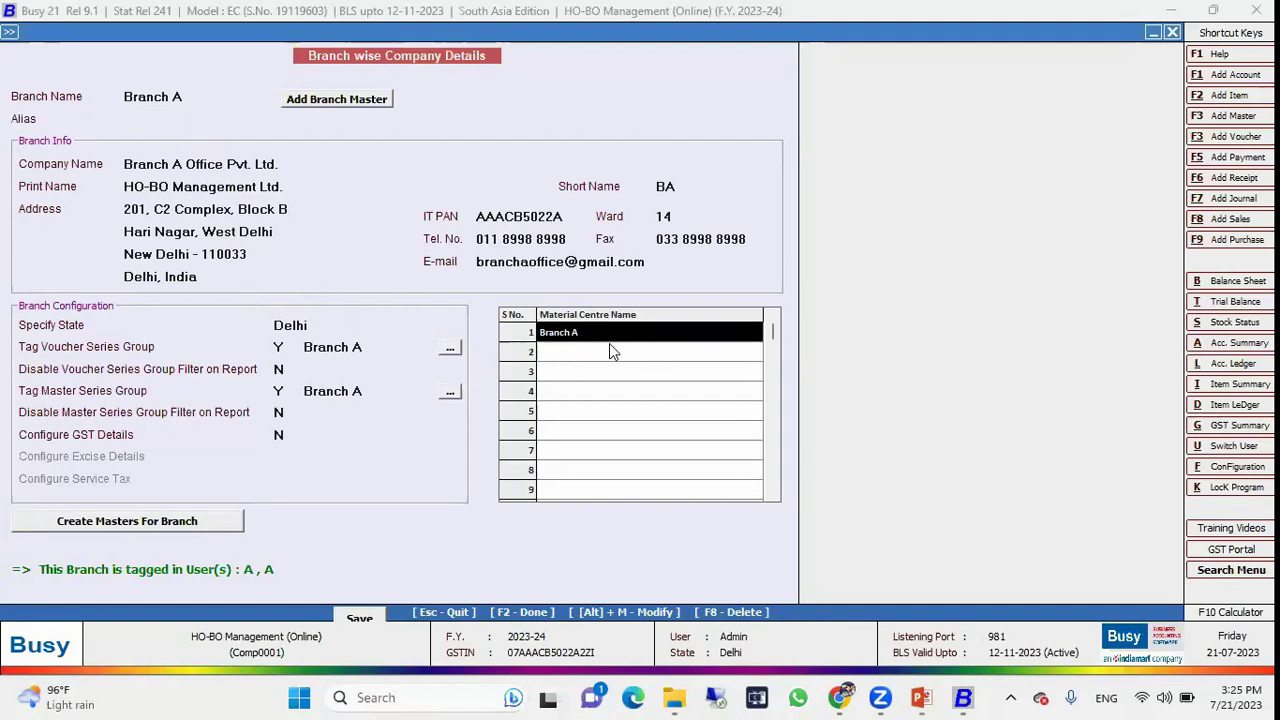
{"action": "left_click", "coordinate": [368, 347]}
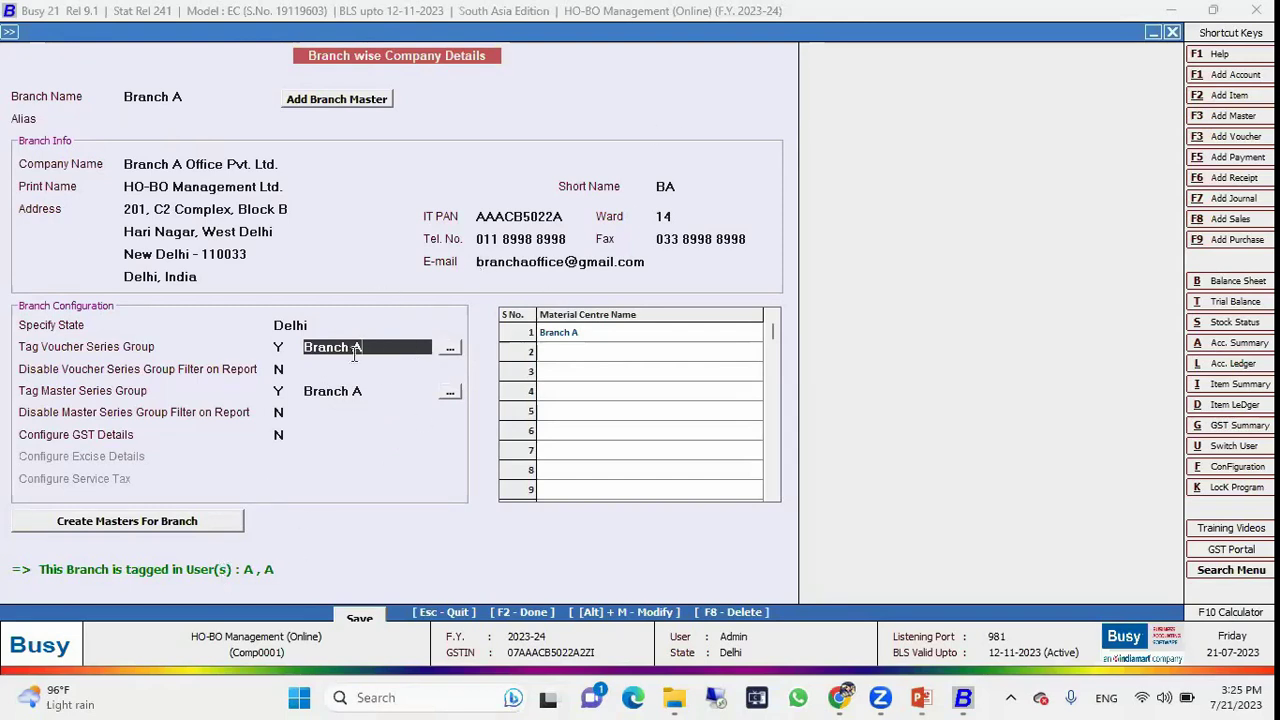
{"action": "left_click", "coordinate": [358, 620]}
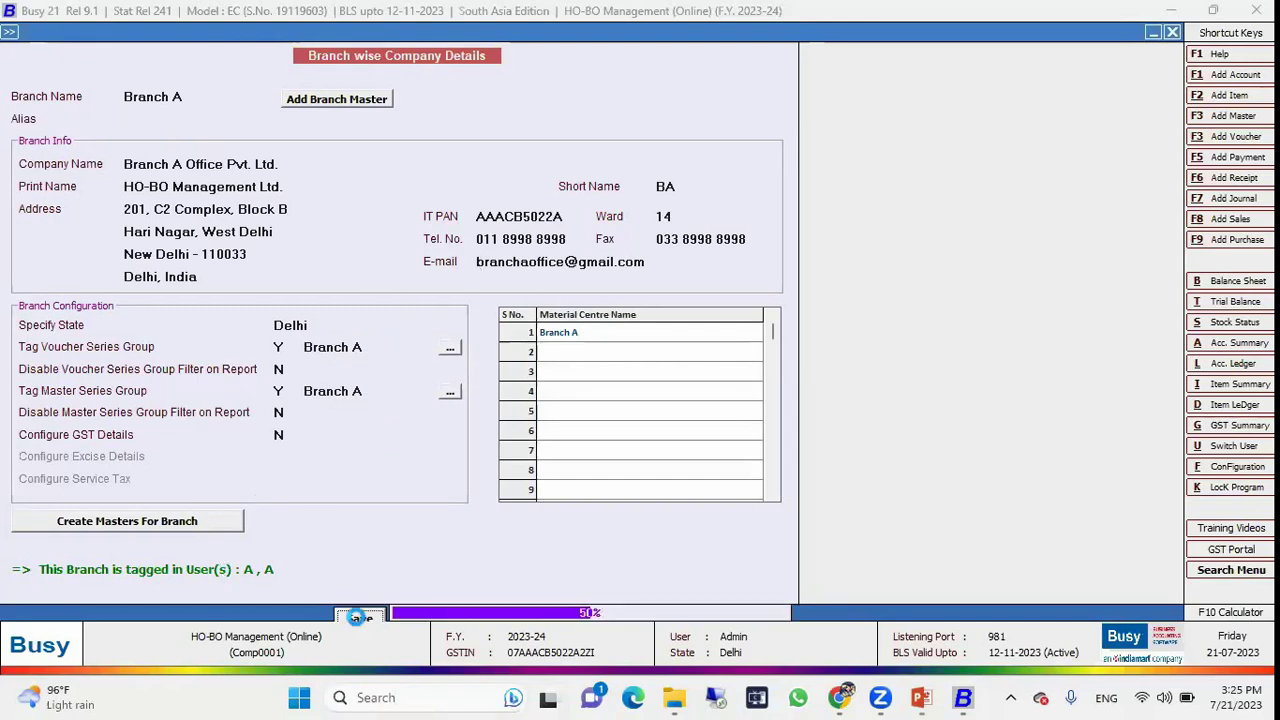
{"action": "key", "text": "Return"}
{"action": "key", "text": "Down"}
{"action": "key", "text": "Return"}
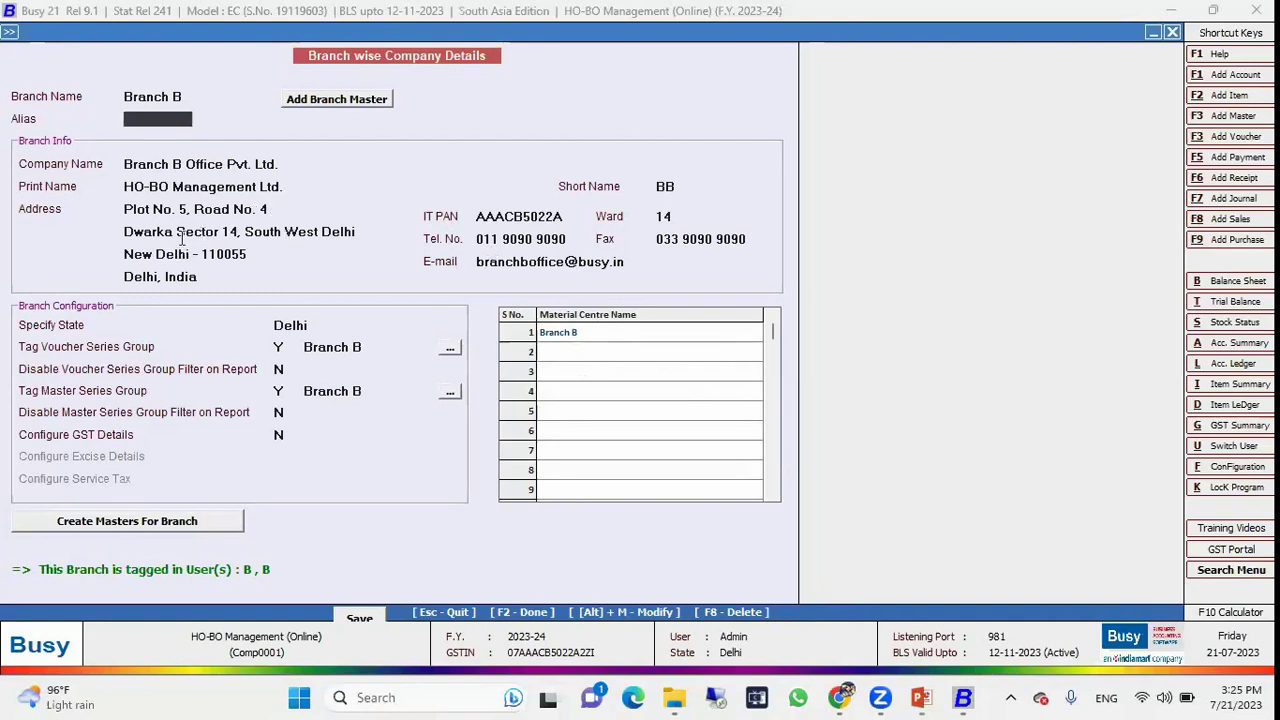
View the HO branch details, browse the other branches, then close Branch wise Company Details.
{"action": "left_click", "coordinate": [180, 96]}
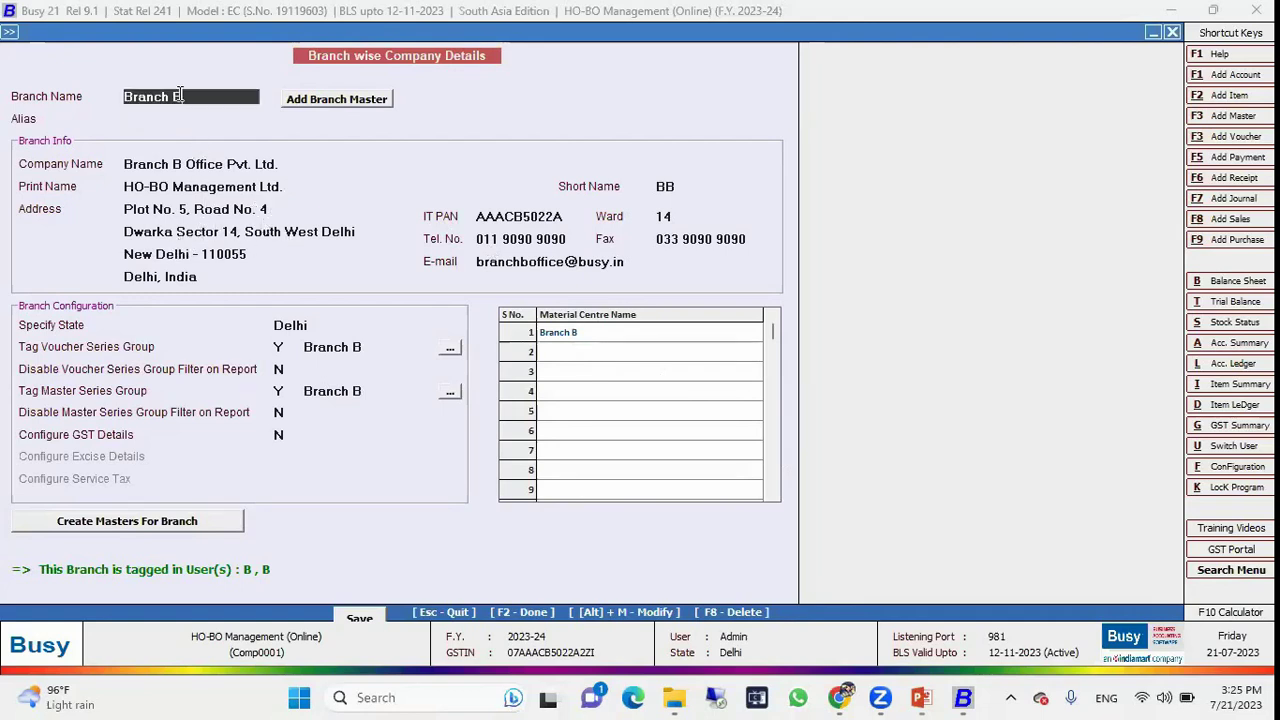
{"action": "key", "text": "Down"}
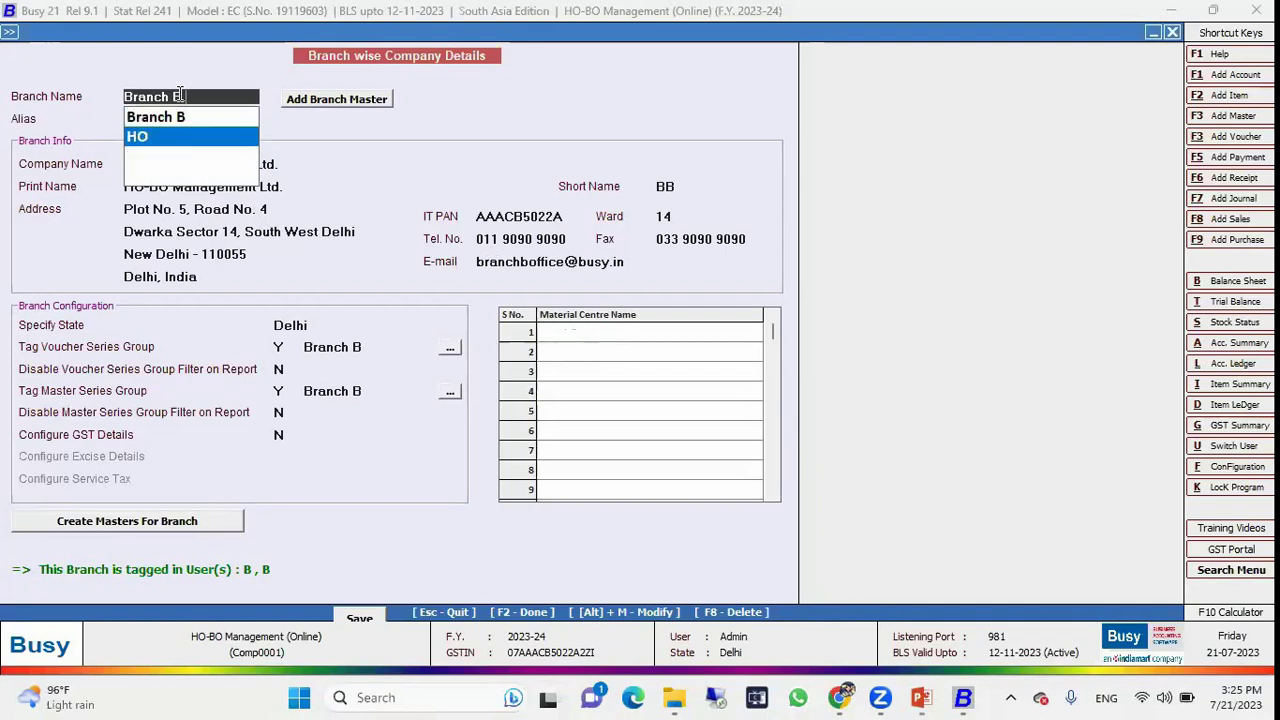
{"action": "key", "text": "Return"}
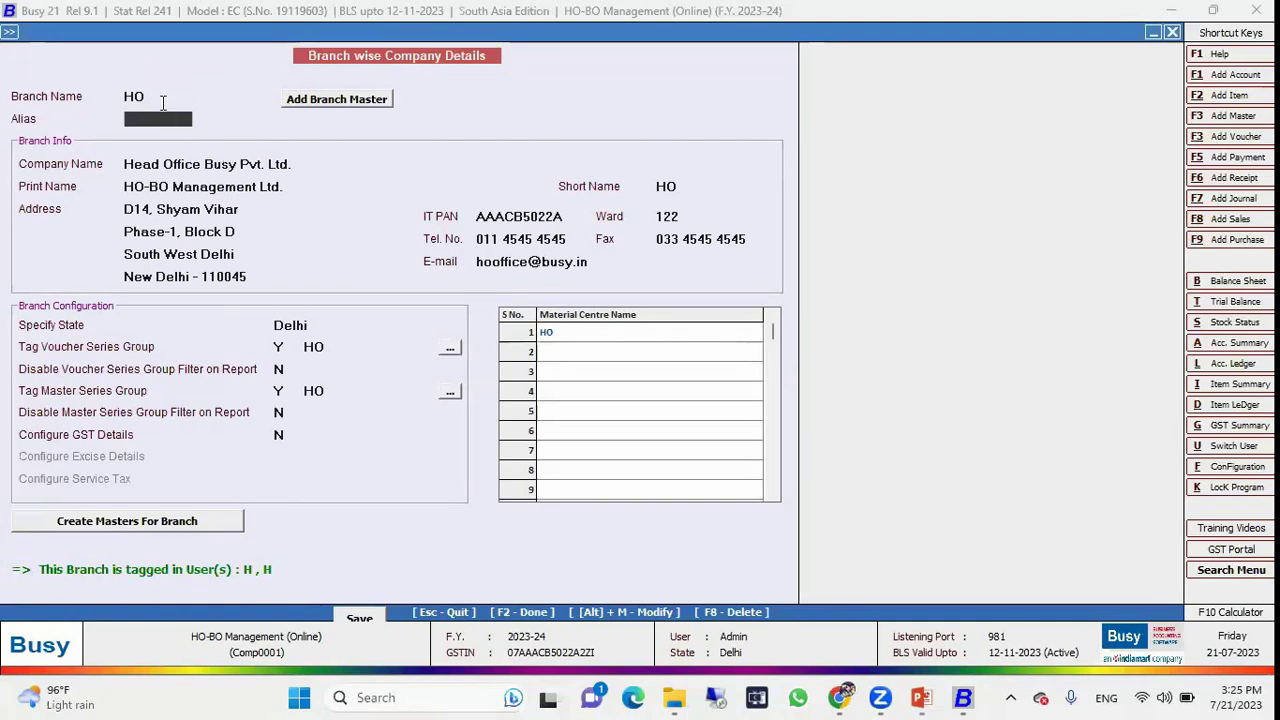
{"action": "left_click", "coordinate": [163, 102]}
{"action": "key", "text": "BackSpace"}
{"action": "key", "text": "BackSpace"}
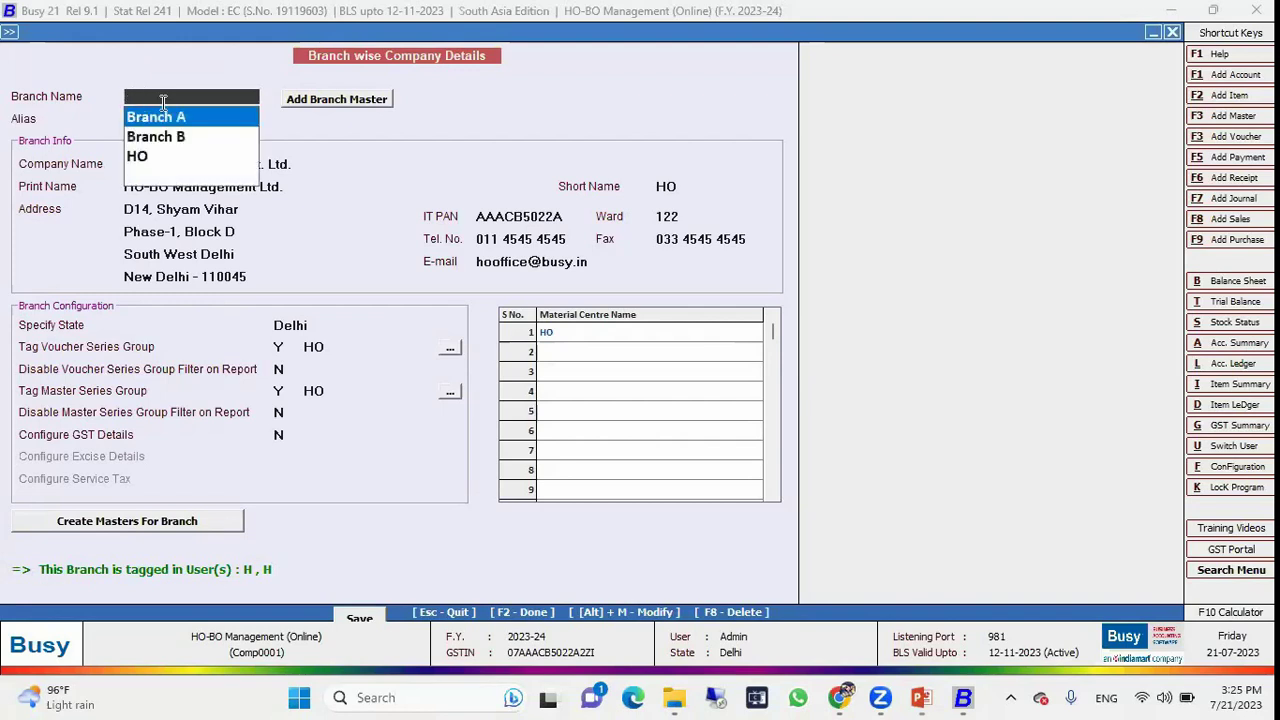
{"action": "key", "text": "Down"}
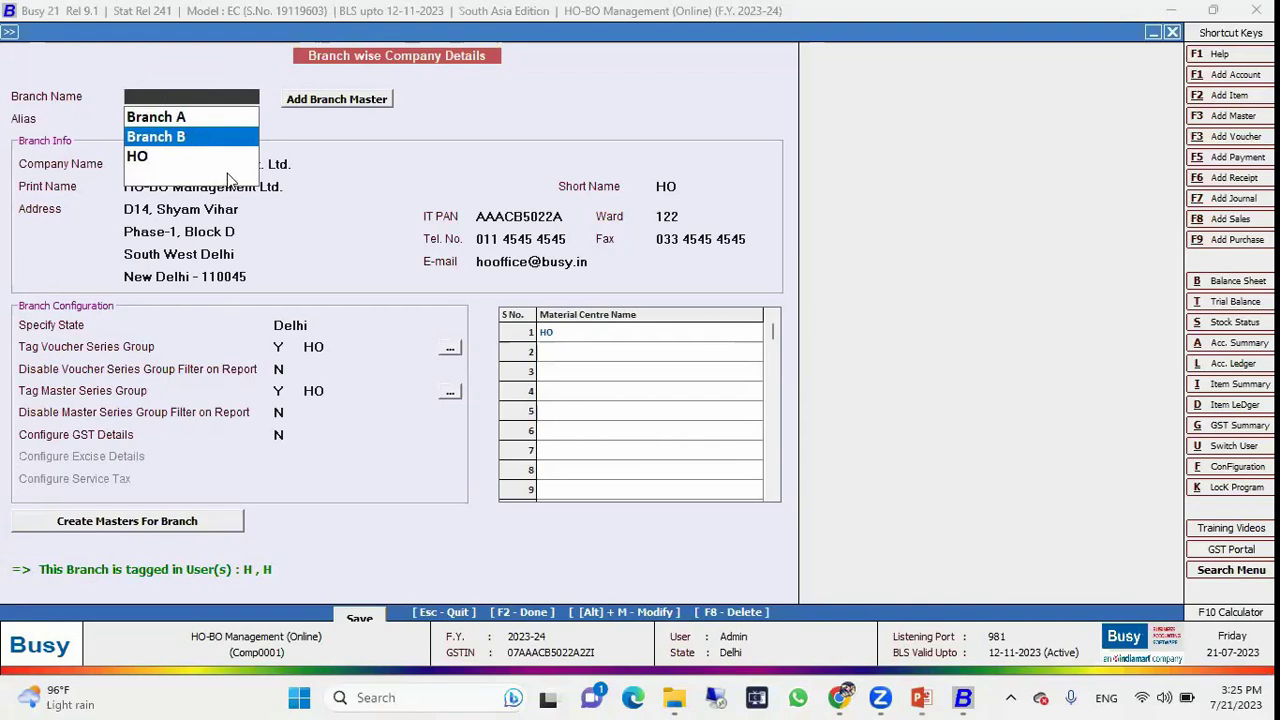
{"action": "key", "text": "Escape"}
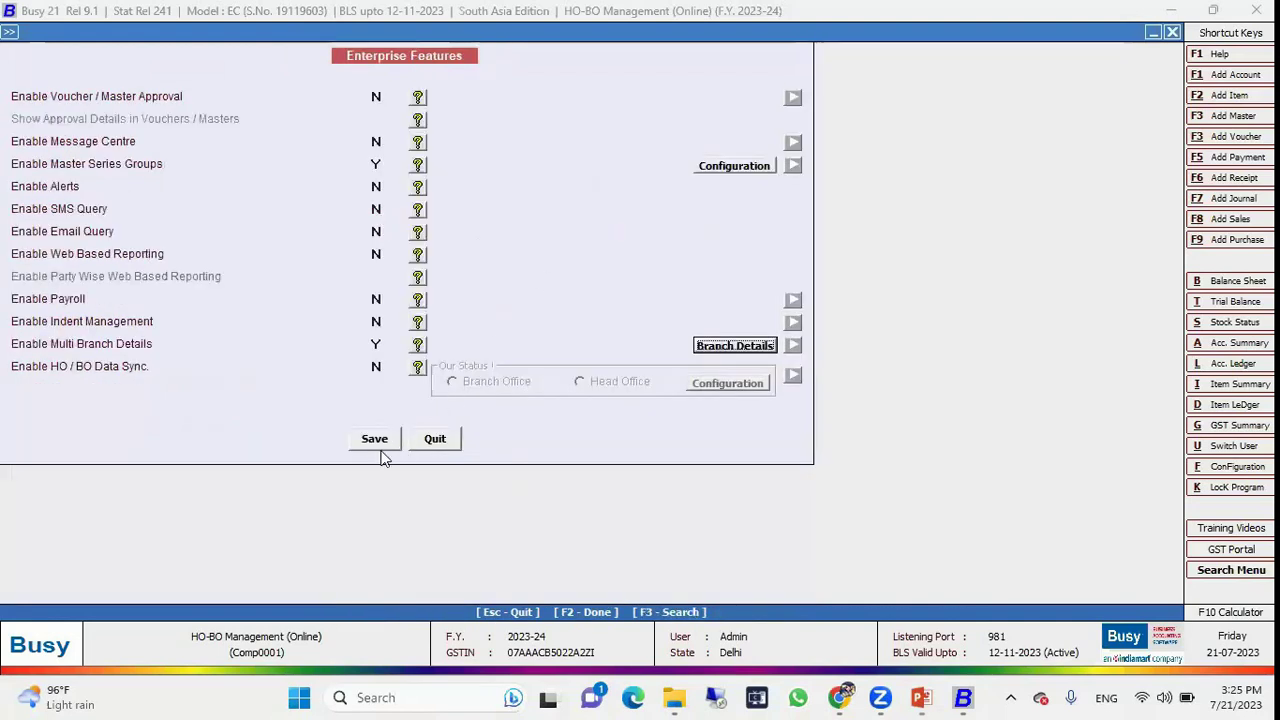
Save the Enterprise Features settings and exit Features / Options to the main screen.
{"action": "key", "text": "Return"}
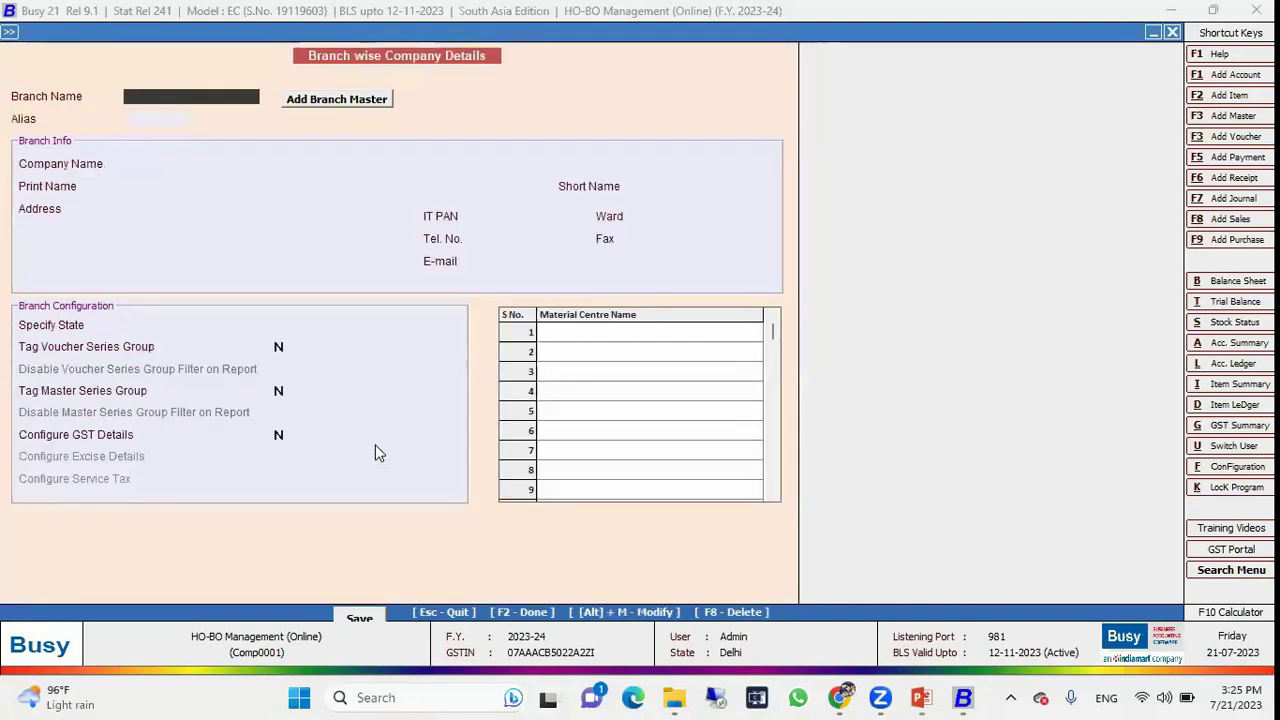
{"action": "key", "text": "Escape"}
{"action": "left_click", "coordinate": [374, 441]}
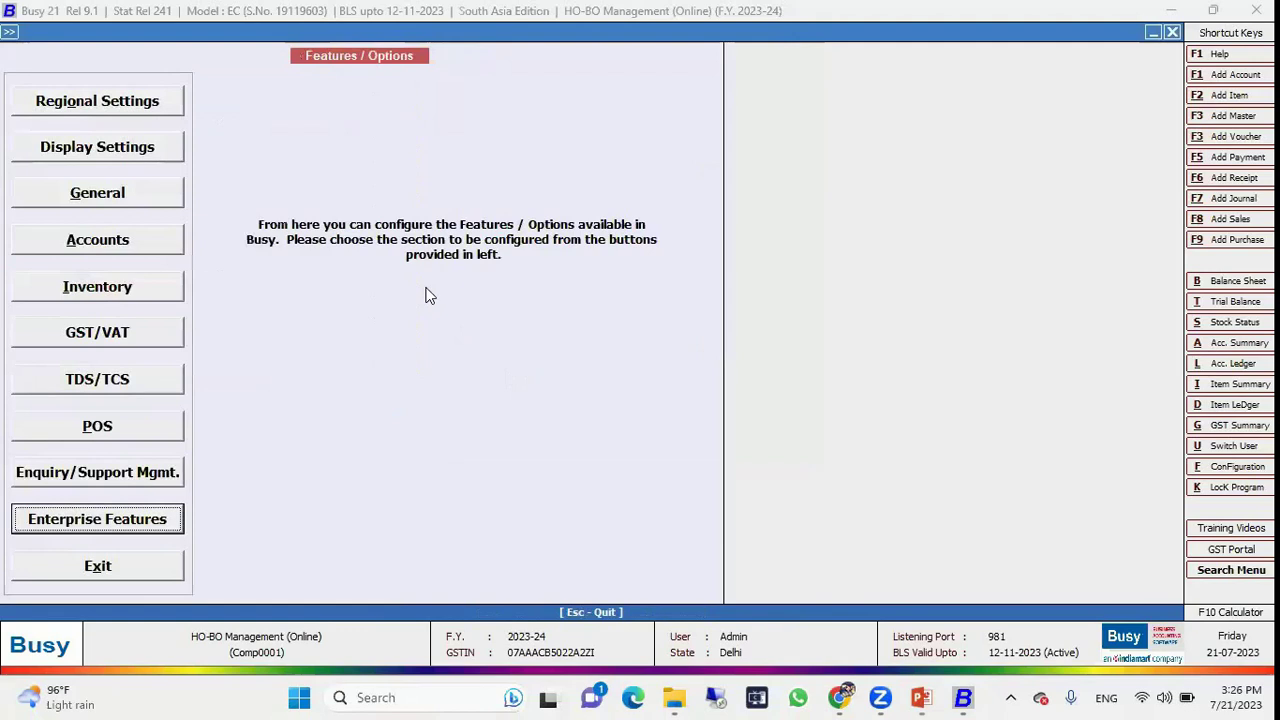
{"action": "key", "text": "Escape"}
{"action": "key", "text": "Escape"}
Start a new sales voucher, browsing the HO and branch series, party and material centre lists.
{"action": "key", "text": "Right"}
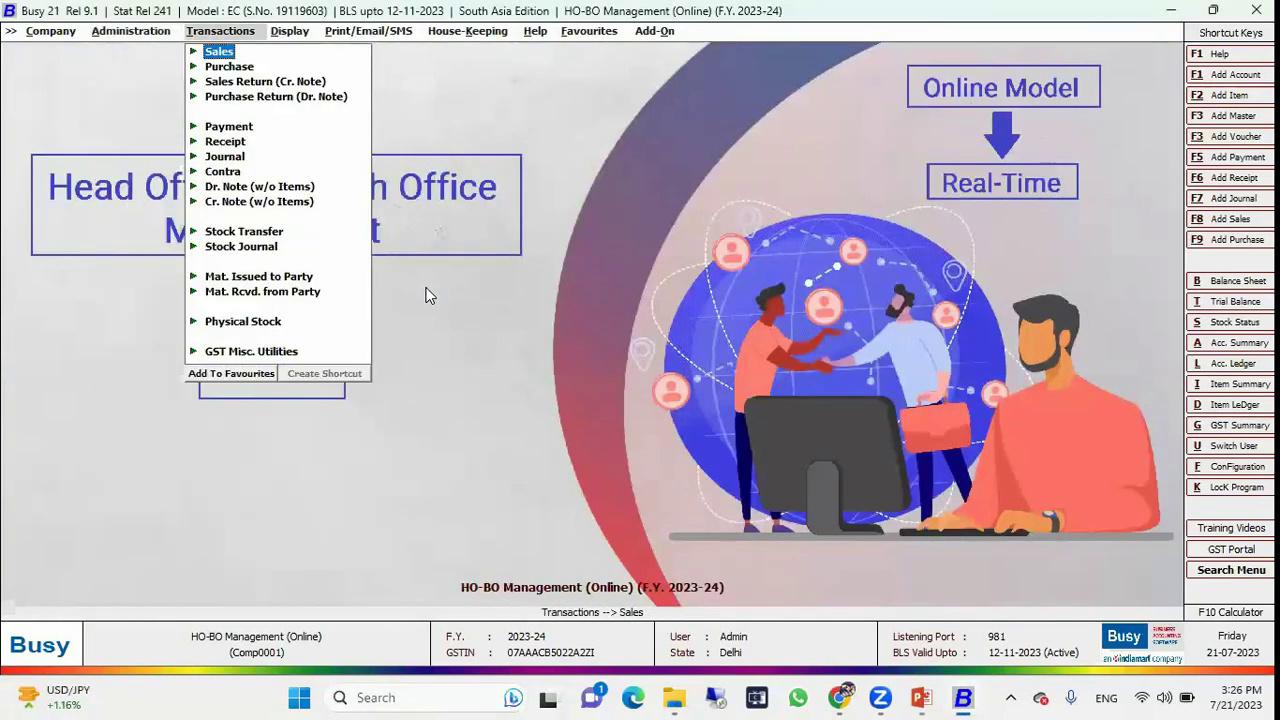
{"action": "key", "text": "Return"}
{"action": "key", "text": "Return"}
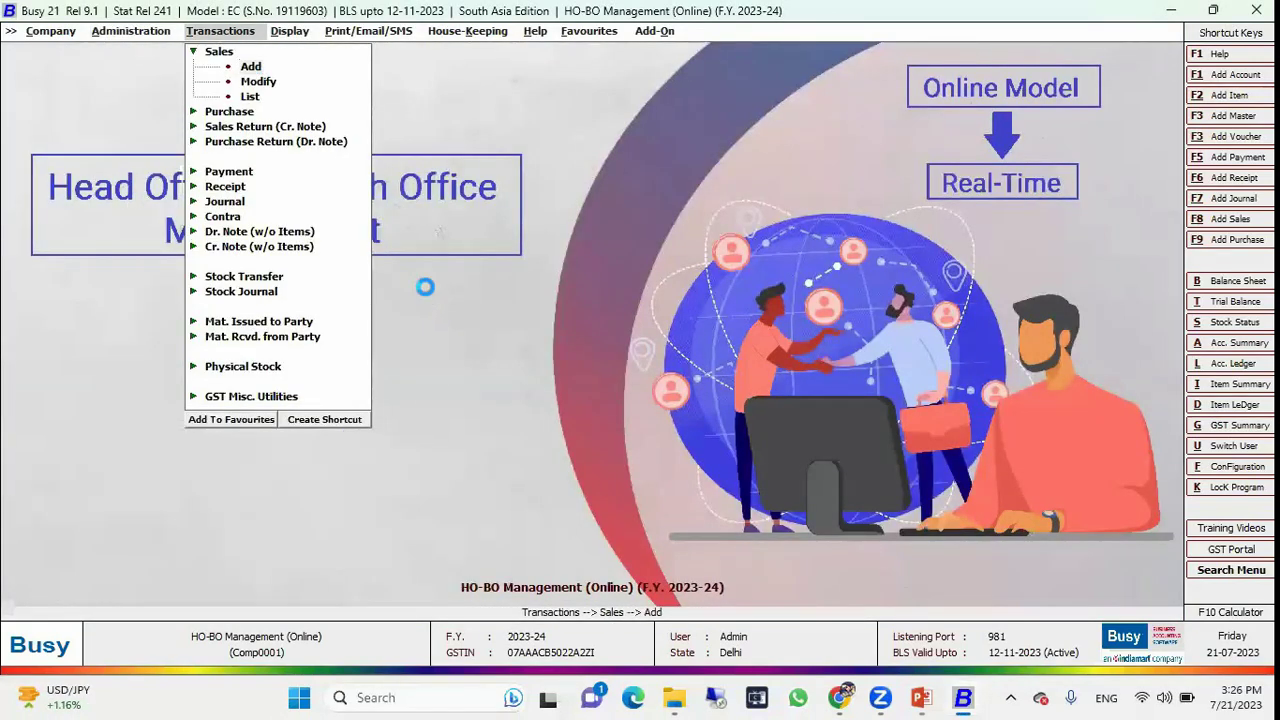
{"action": "key", "text": "Up"}
{"action": "key", "text": "Down"}
{"action": "key", "text": "Down"}
{"action": "key", "text": "Up"}
{"action": "key", "text": "Up"}
{"action": "key", "text": "Down"}
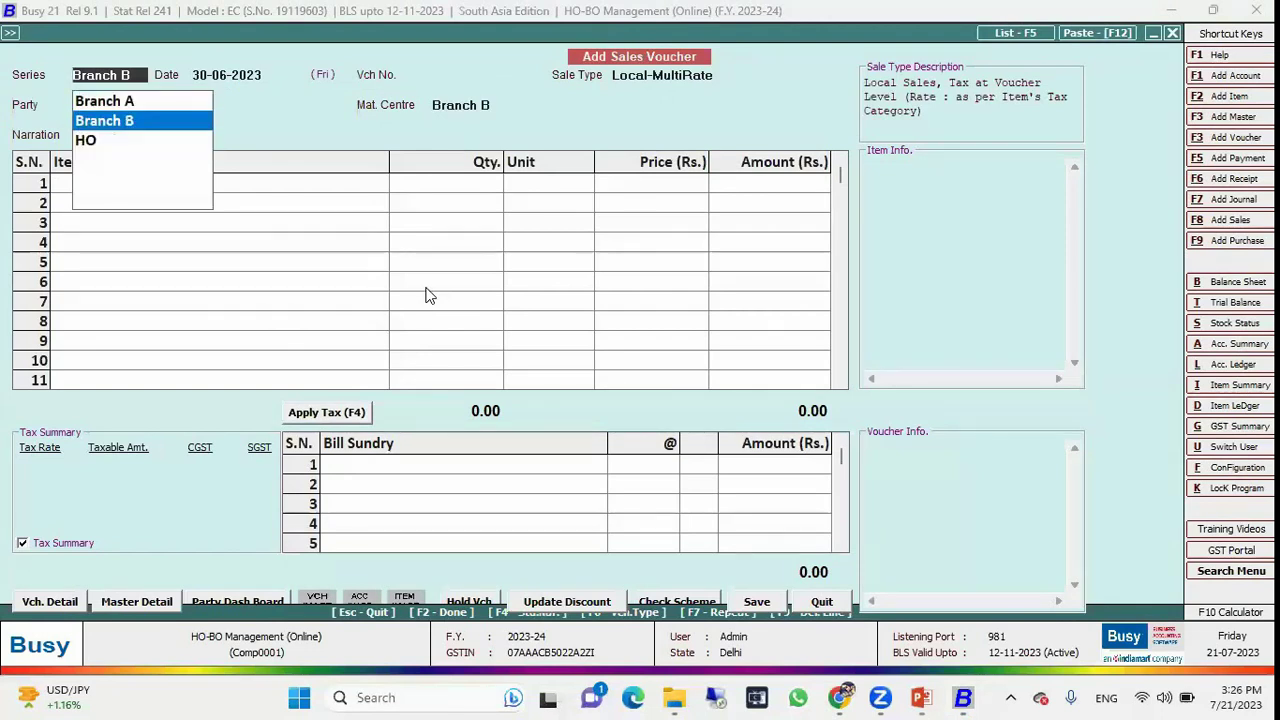
{"action": "key", "text": "Down"}
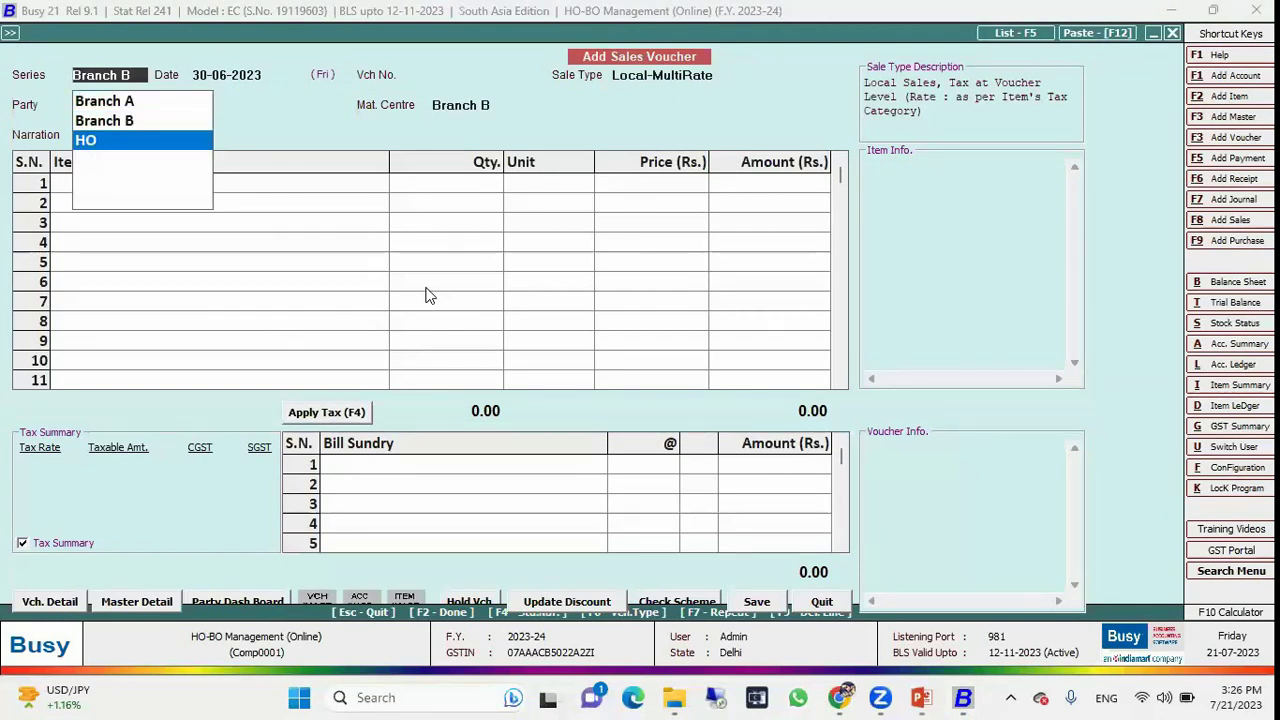
{"action": "key", "text": "Return"}
{"action": "key", "text": "Return"}
{"action": "key", "text": "Down"}
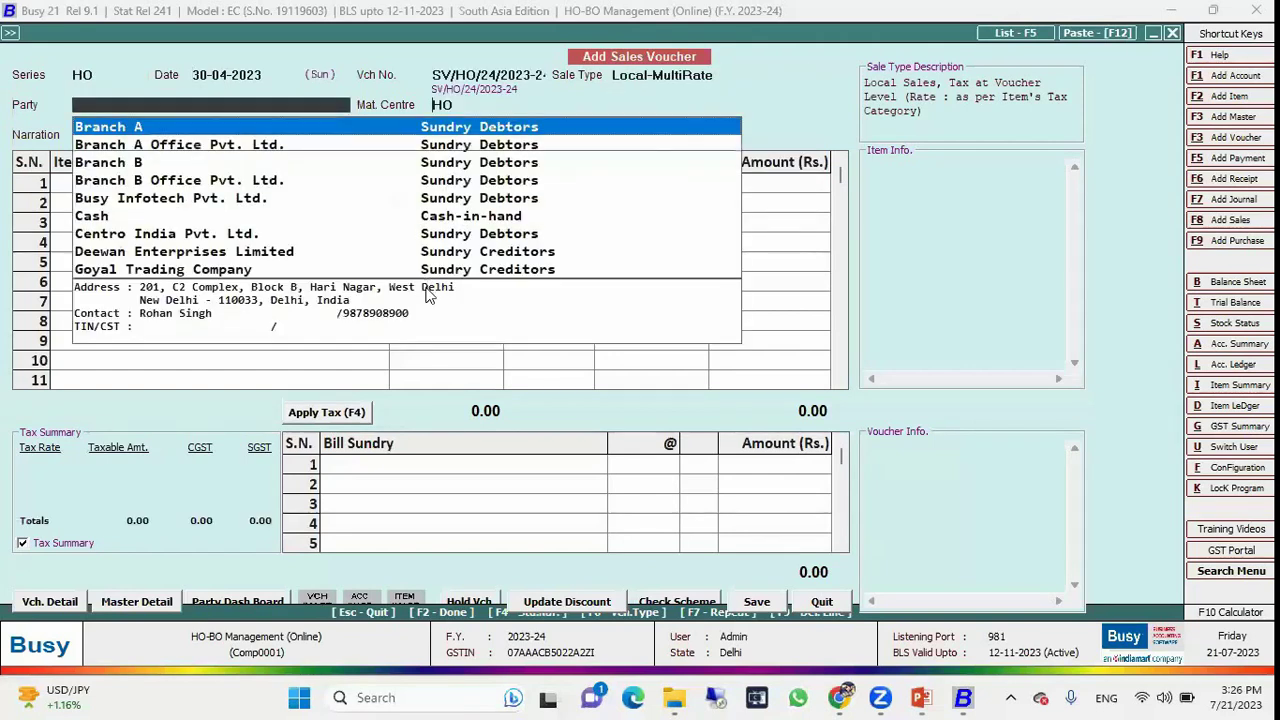
{"action": "key", "text": "Return"}
{"action": "key", "text": "Down"}
{"action": "key", "text": "Down"}
{"action": "key", "text": "Down"}
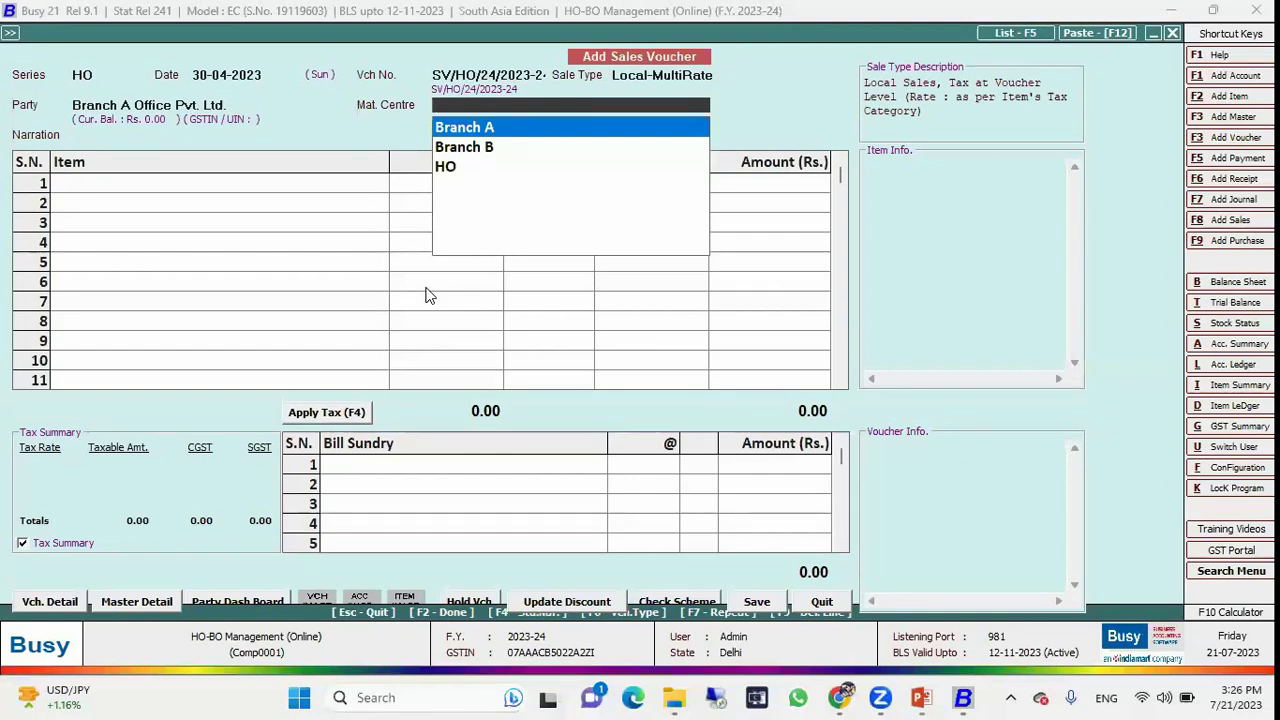
Discard the unsaved sales voucher and close the HO-BO Management (Online) company.
{"action": "key", "text": "Escape"}
{"action": "key", "text": "Escape"}
{"action": "key", "text": "Return"}
{"action": "key", "text": "Escape"}
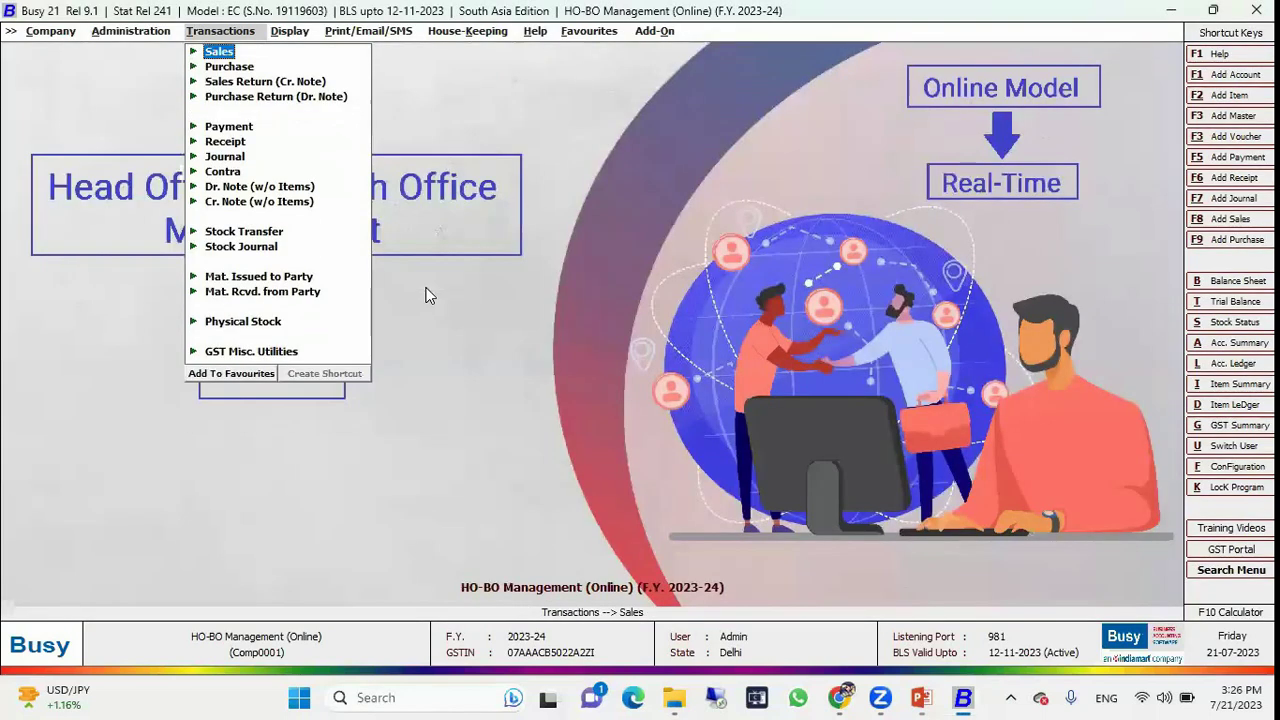
{"action": "key", "text": "Escape"}
{"action": "key", "text": "Escape"}
{"action": "key", "text": "Left"}
{"action": "key", "text": "Return"}
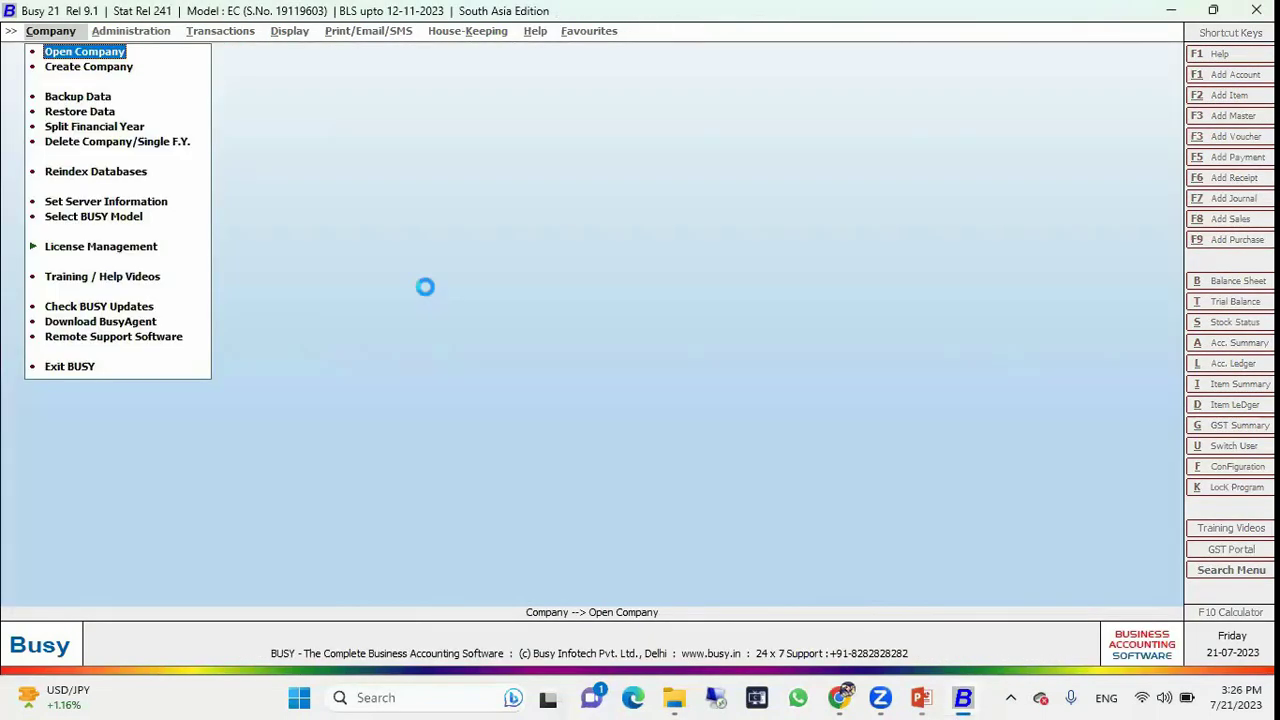
Reopen HO-BO Management (Online) and enter user name A at the login prompt.
{"action": "key", "text": "Return"}
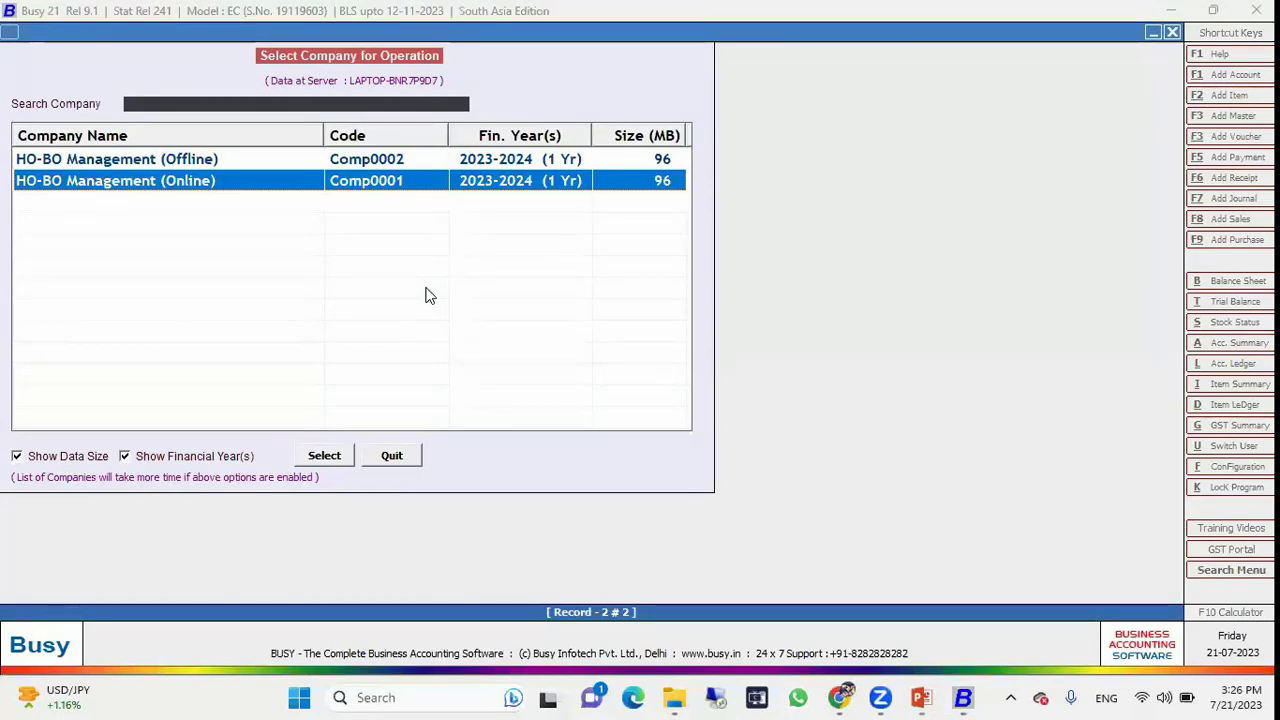
{"action": "key", "text": "Return"}
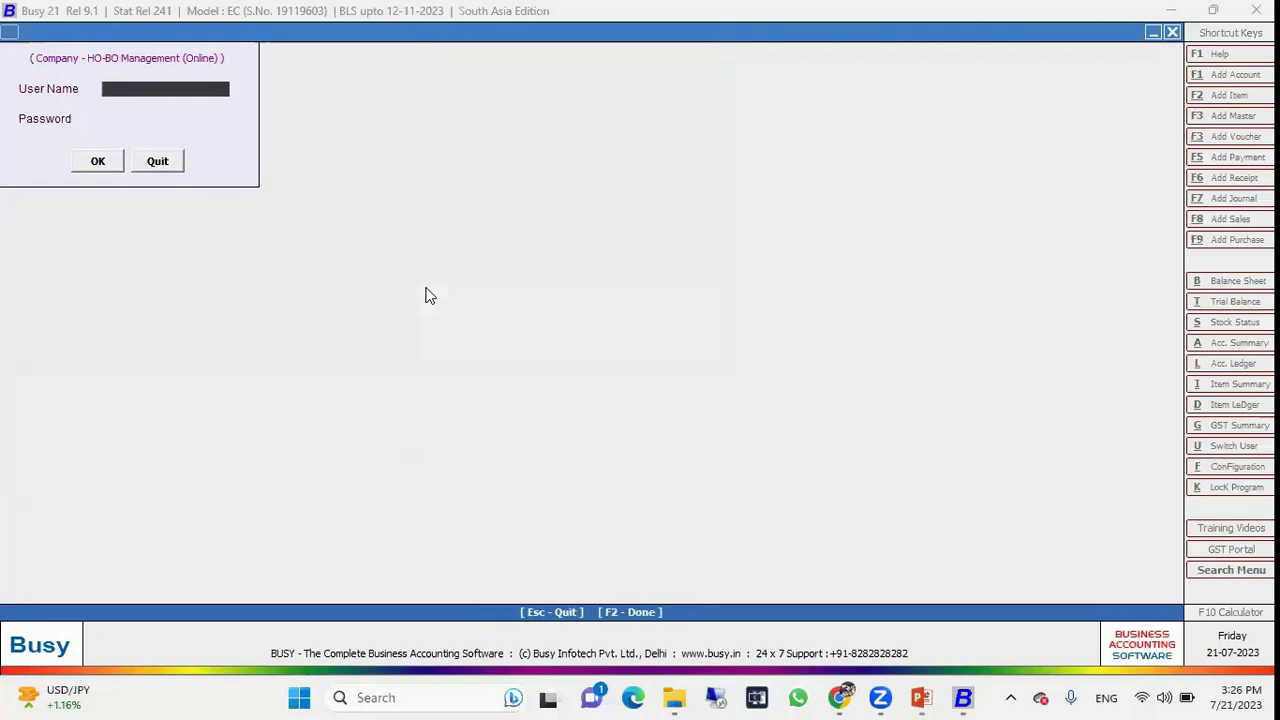
{"action": "type", "text": "A"}
{"action": "key", "text": "Return"}
{"action": "key", "text": "Return"}
{"action": "key", "text": "Return"}
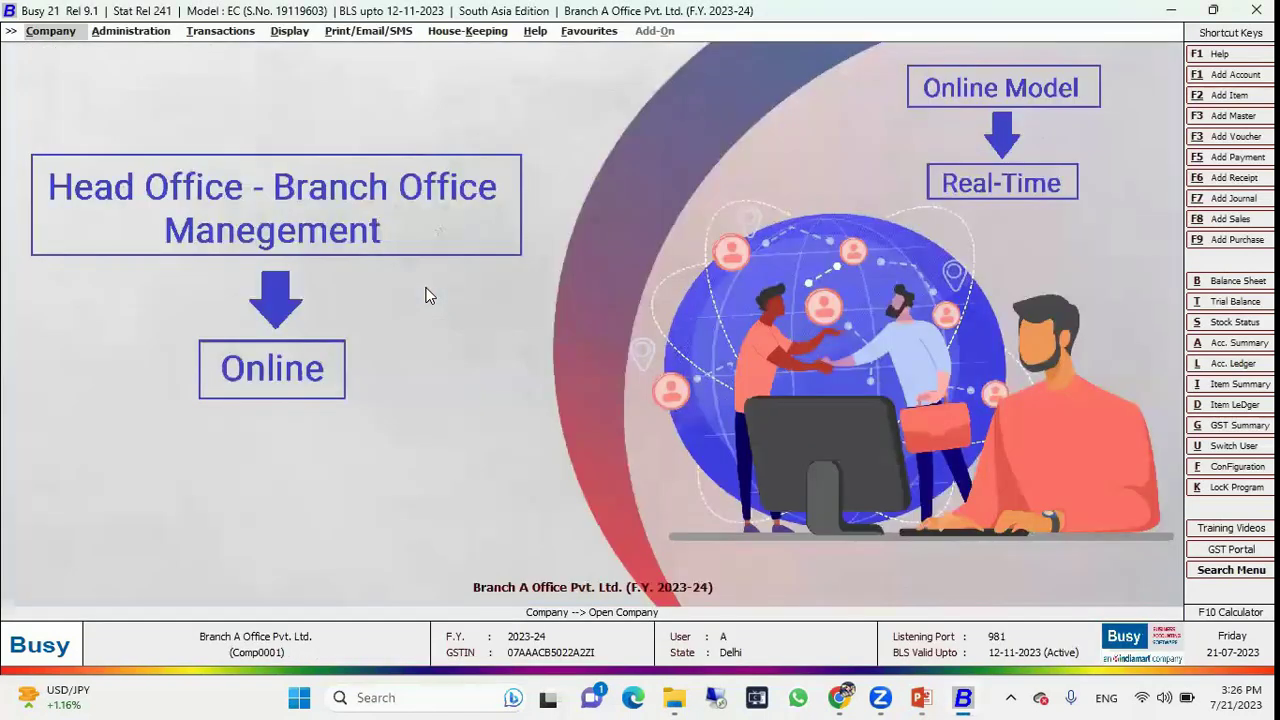
Start a sales voucher with series Branch A and party Branch A Office Pvt. Ltd.
{"action": "key", "text": "Right"}
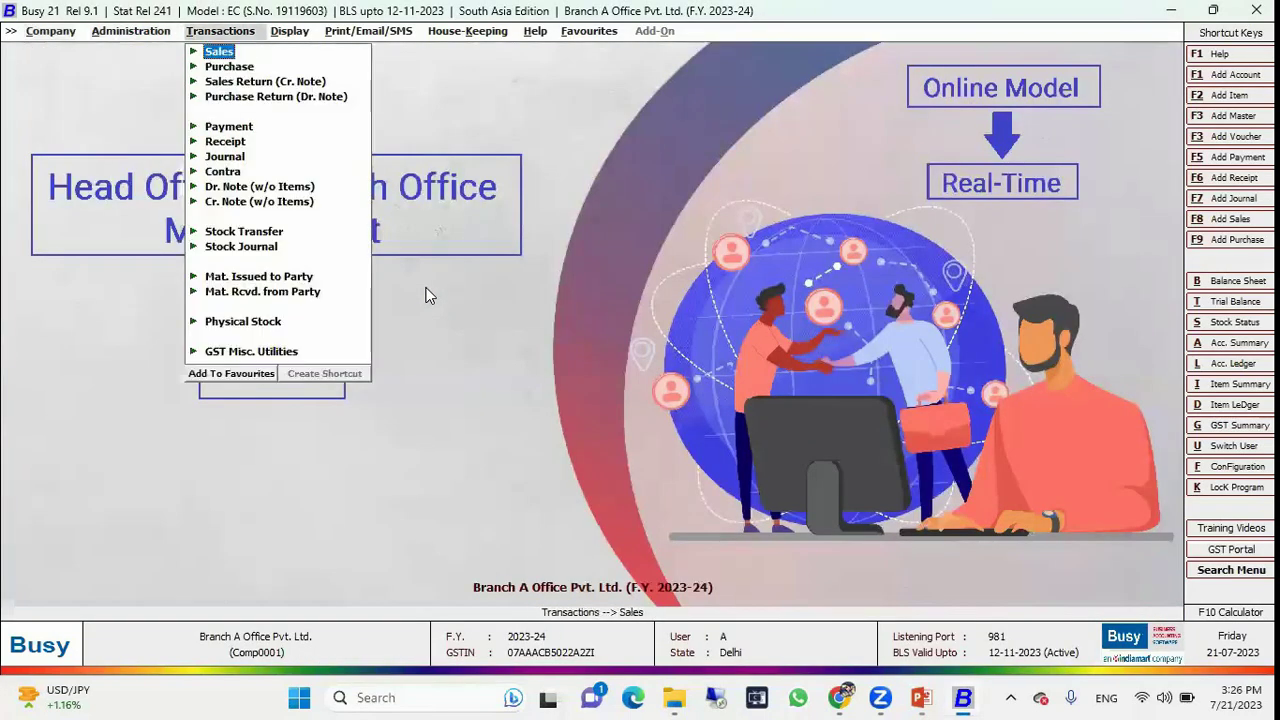
{"action": "key", "text": "Return"}
{"action": "key", "text": "Return"}
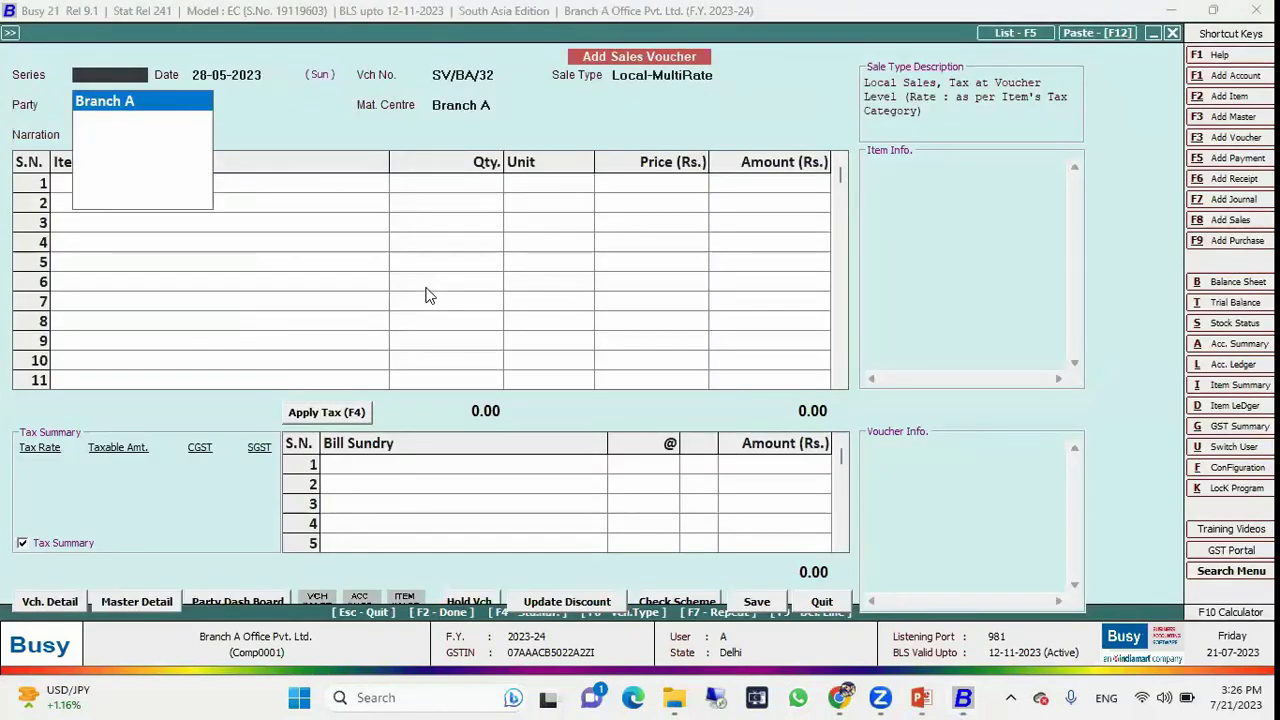
{"action": "key", "text": "Return"}
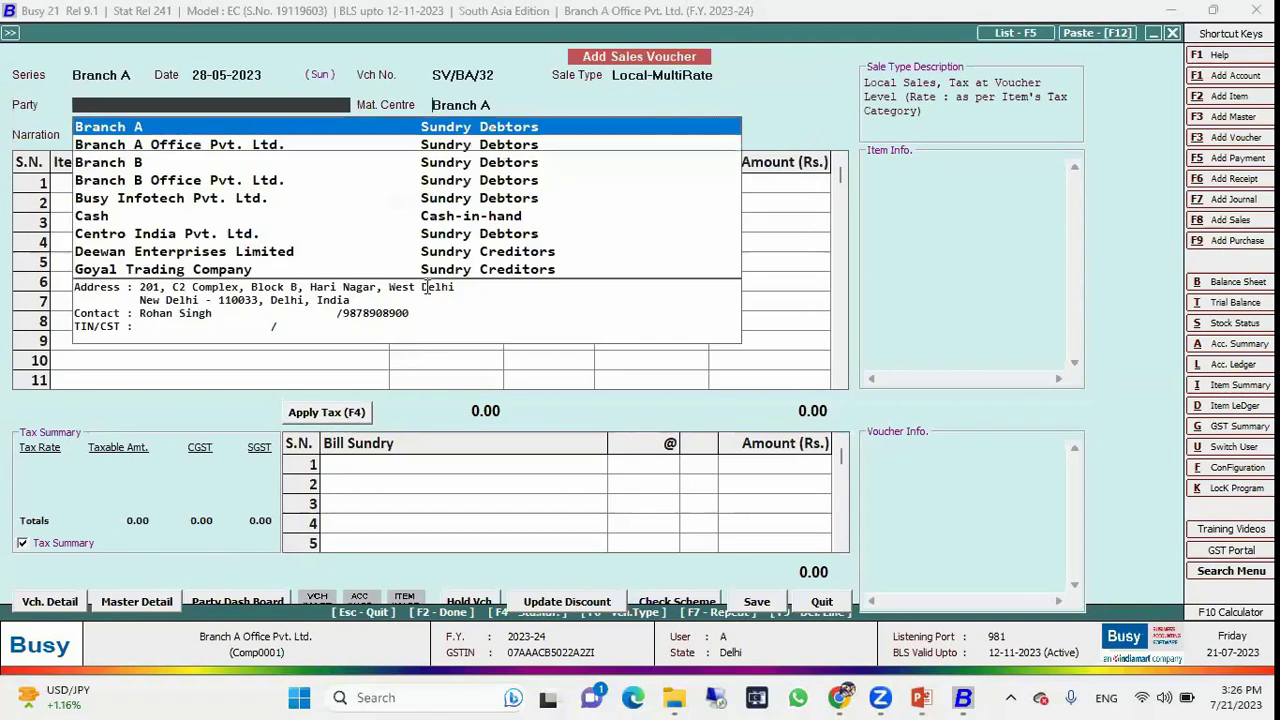
{"action": "key", "text": "Return"}
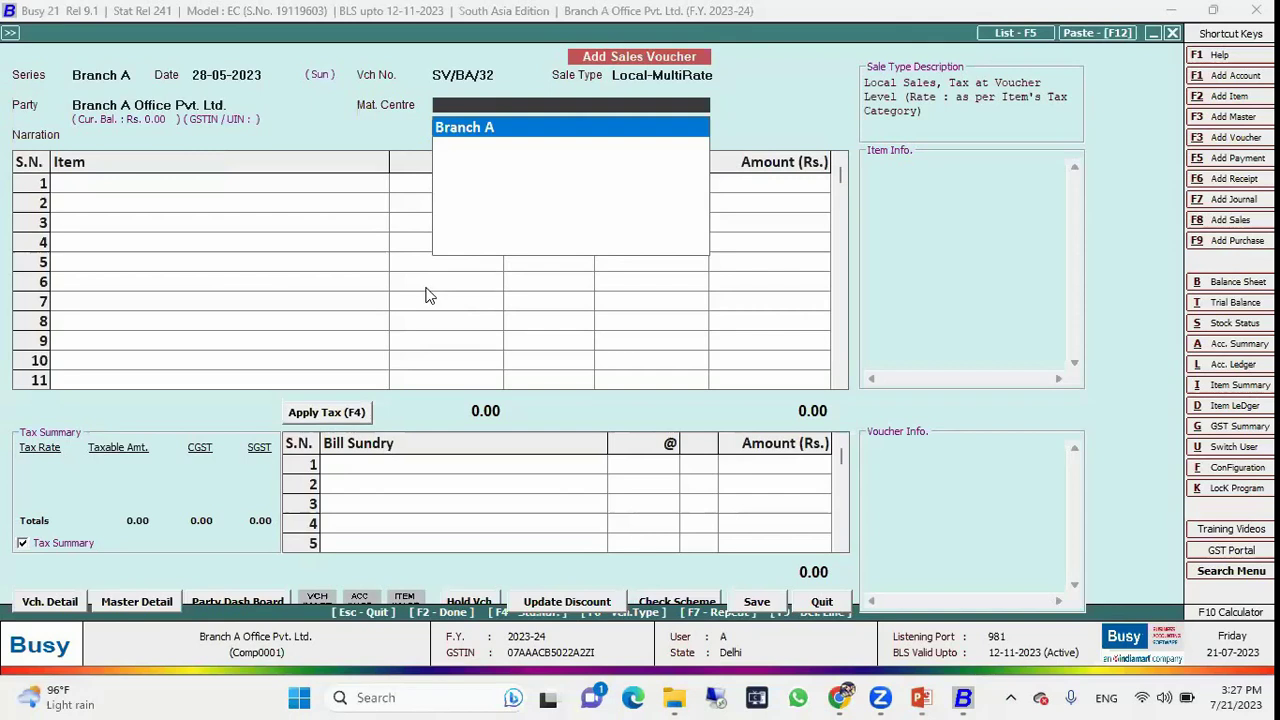
Discard the unsaved voucher and confirm Yes to close the company.
{"action": "key", "text": "Escape"}
{"action": "key", "text": "Return"}
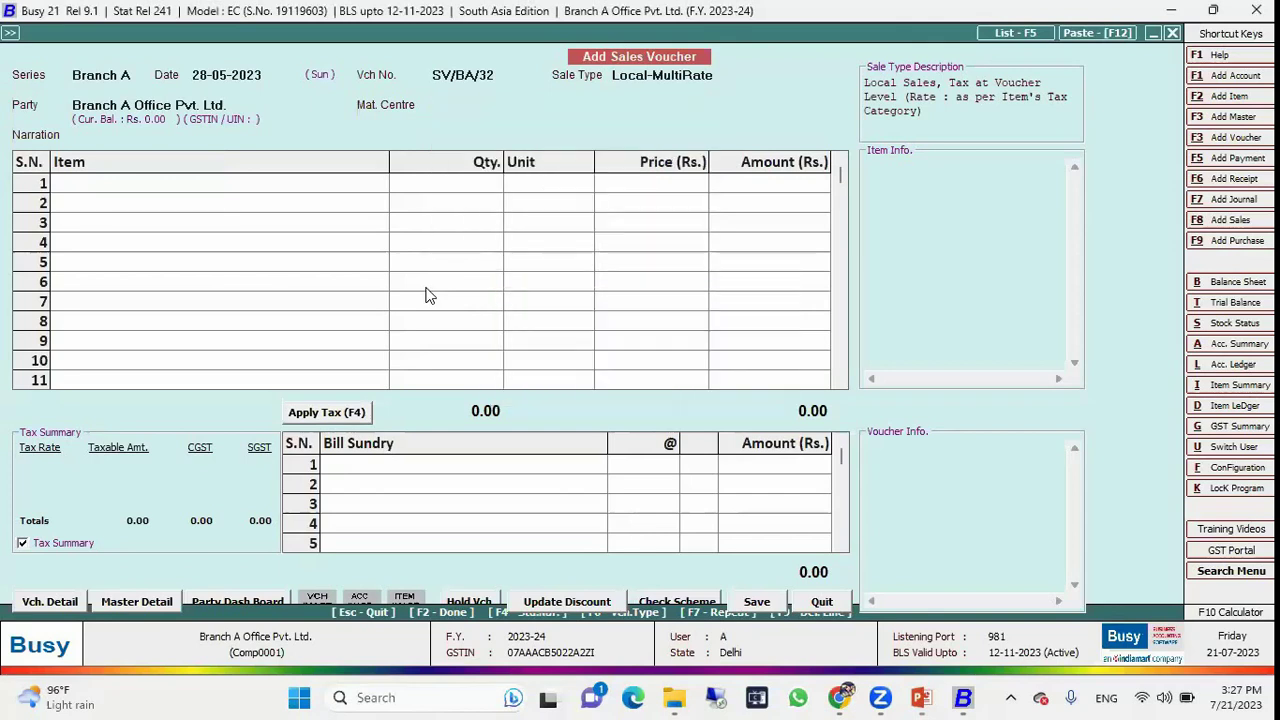
{"action": "key", "text": "Escape"}
{"action": "key", "text": "Left"}
{"action": "key", "text": "Return"}
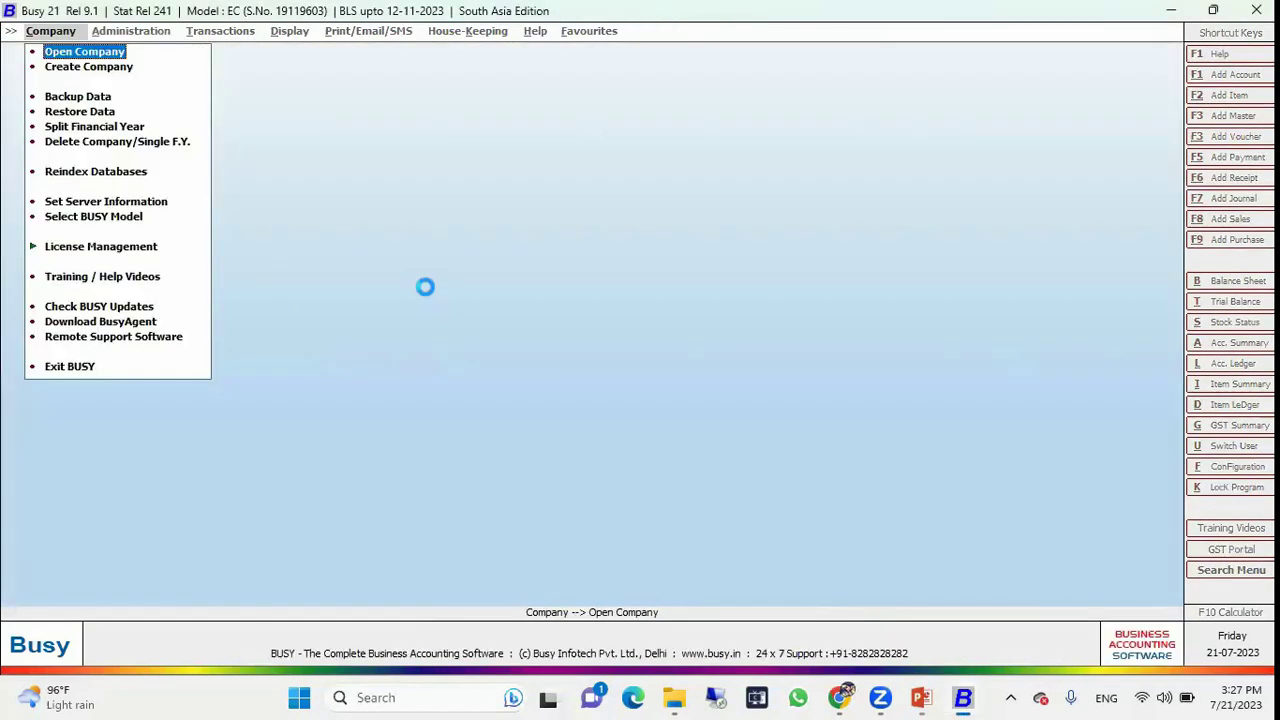
Reopen HO-BO Management (Online) and log in as user B with its password.
{"action": "key", "text": "Return"}
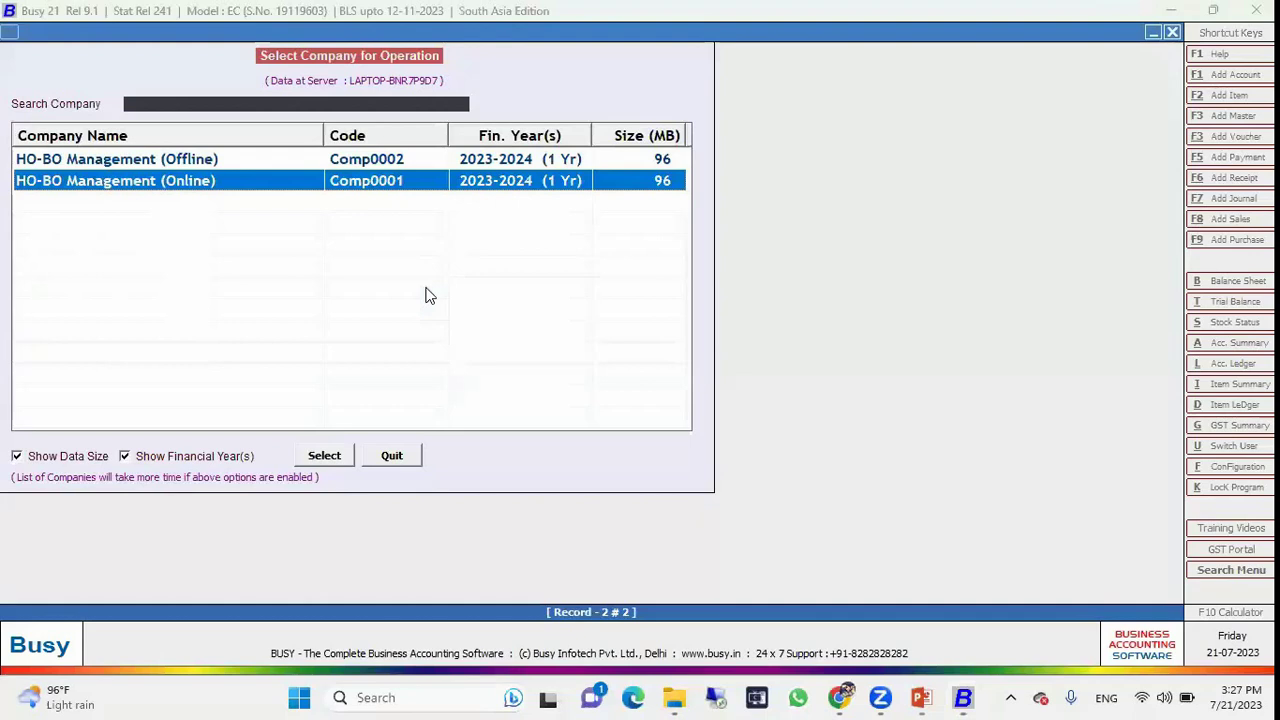
{"action": "key", "text": "Return"}
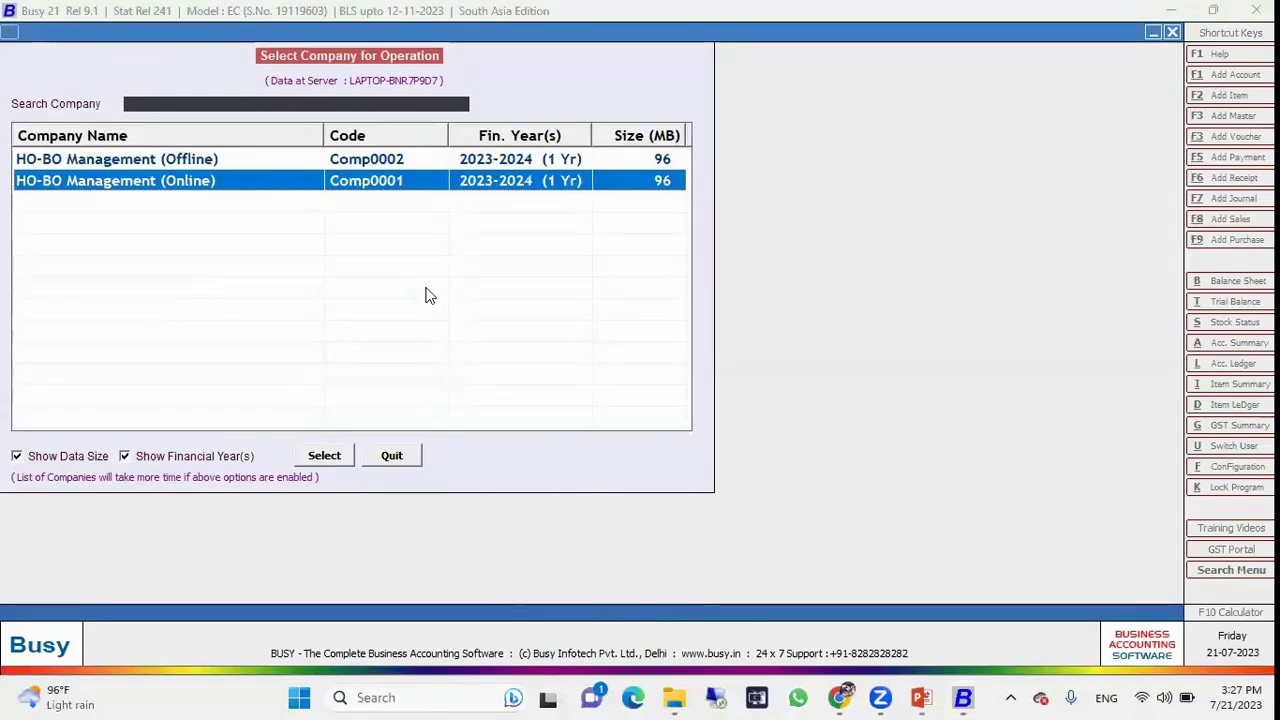
{"action": "type", "text": "B"}
{"action": "key", "text": "Return"}
{"action": "type", "text": "b"}
{"action": "key", "text": "Return"}
{"action": "key", "text": "Return"}
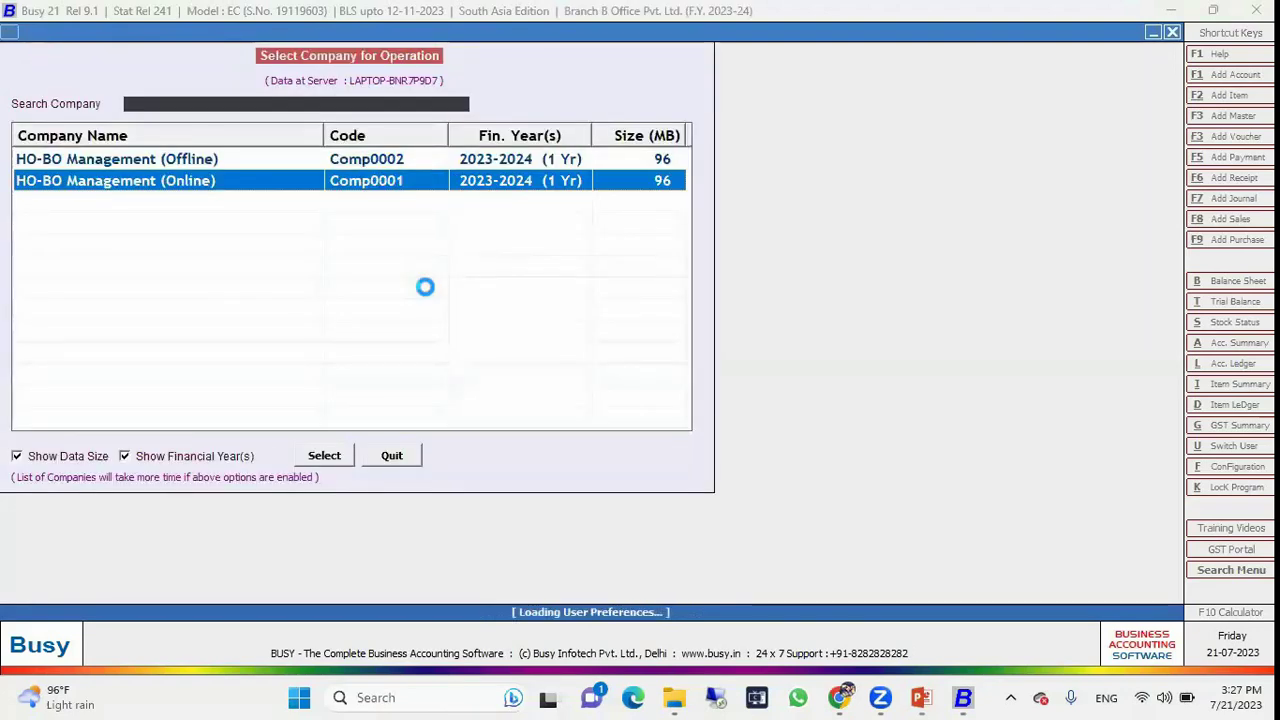
Start a new sales voucher using the Branch B series and try choosing the party.
{"action": "key", "text": "Right"}
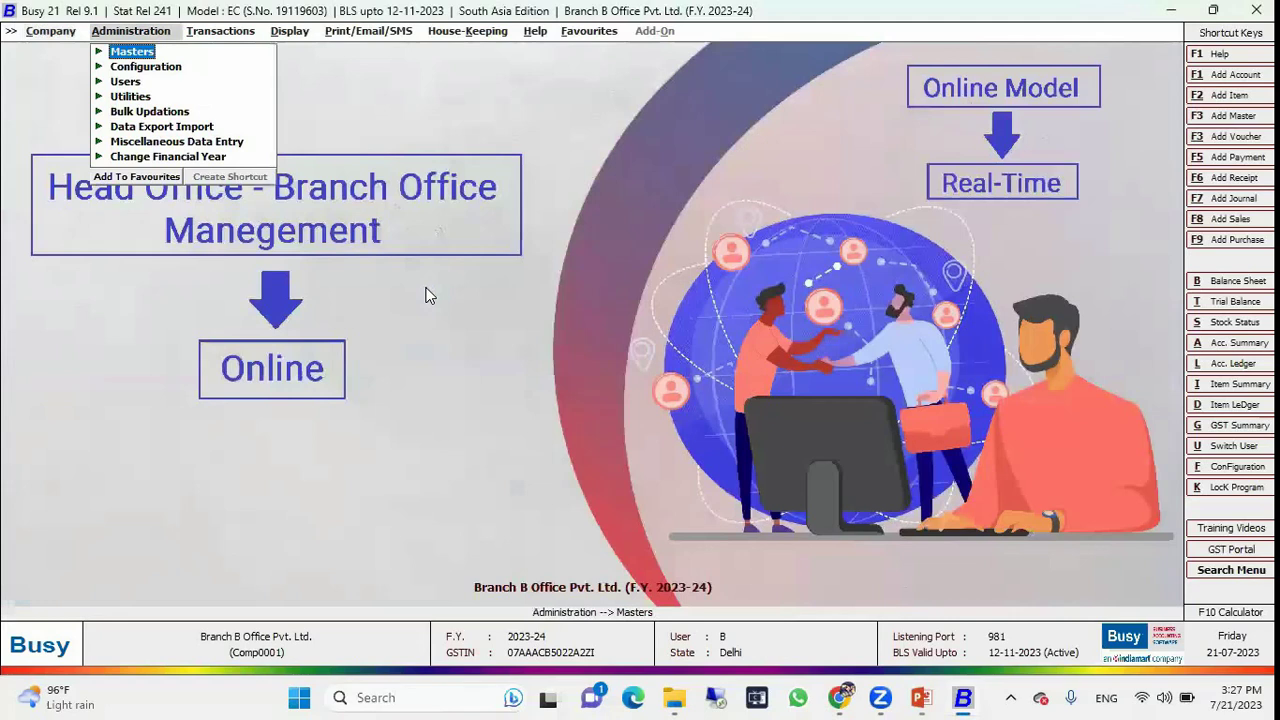
{"action": "key", "text": "Right"}
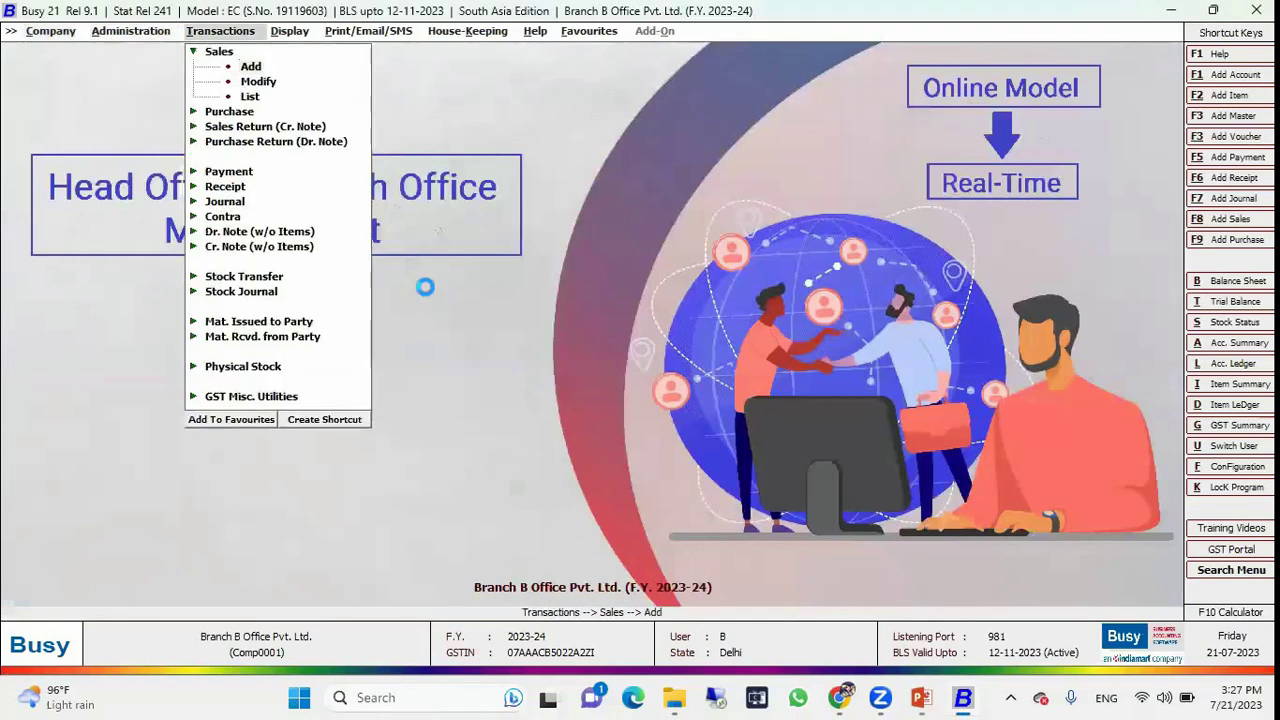
{"action": "key", "text": "Return"}
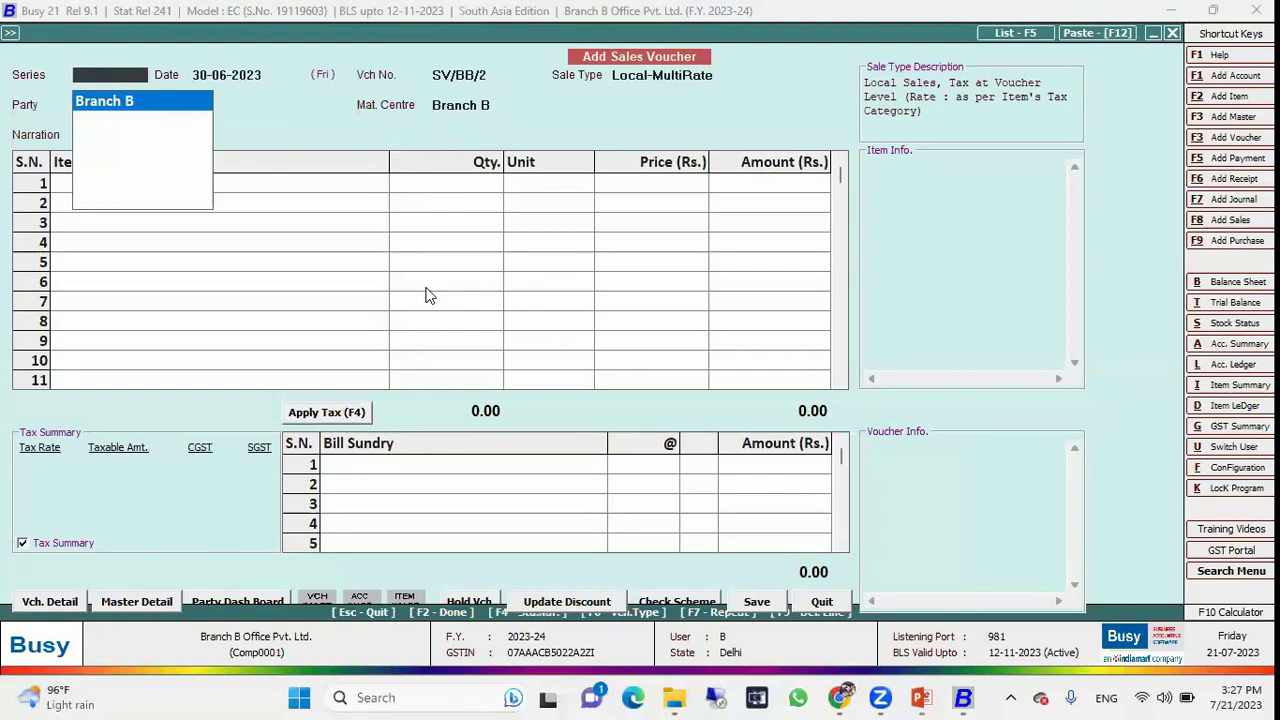
{"action": "key", "text": "Return"}
{"action": "key", "text": "Return"}
{"action": "key", "text": "Return"}
{"action": "key", "text": "Return"}
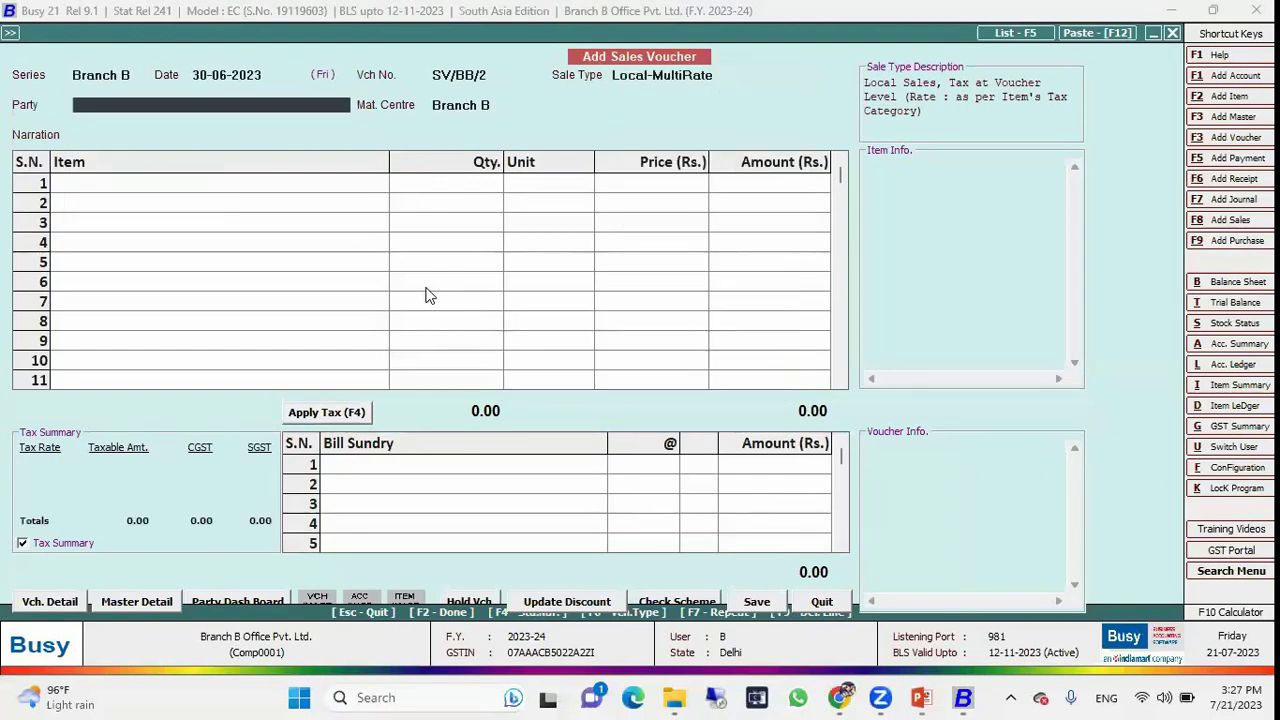
{"action": "key", "text": "Down"}
{"action": "key", "text": "Return"}
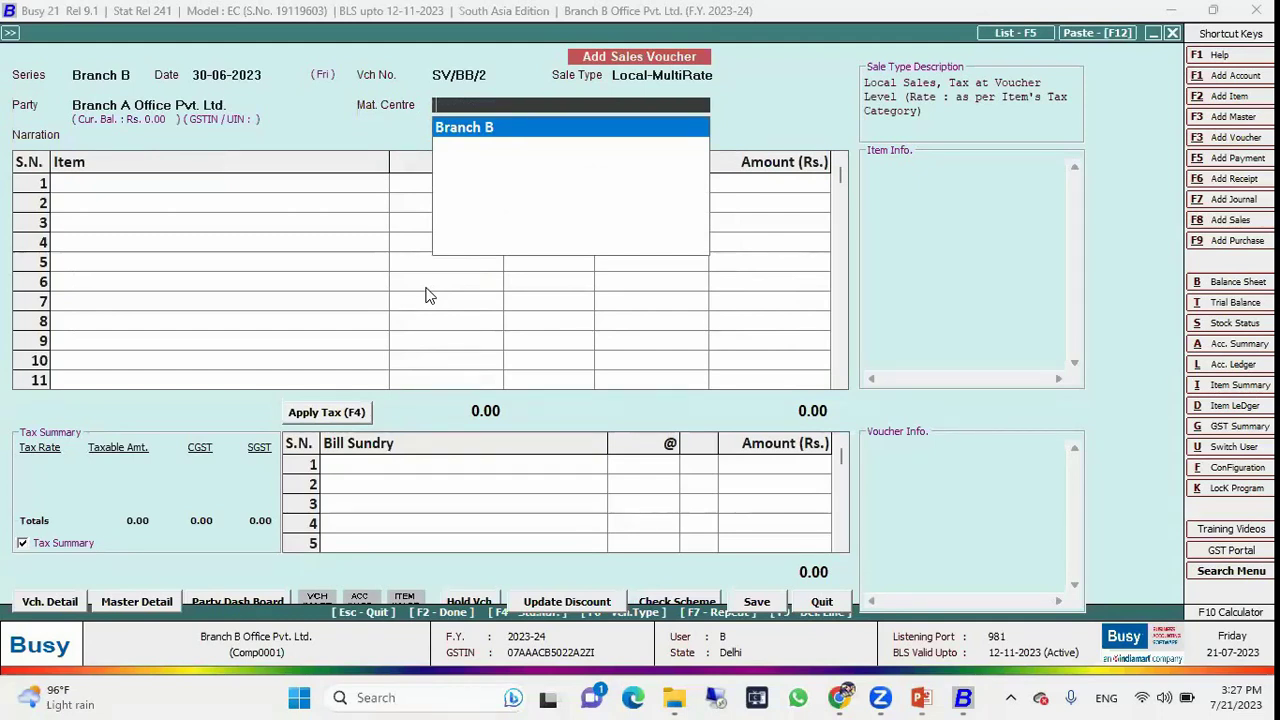
Quit the voucher and confirm Yes to close the company.
{"action": "key", "text": "Escape"}
{"action": "key", "text": "Escape"}
{"action": "key", "text": "Escape"}
{"action": "key", "text": "Escape"}
{"action": "key", "text": "Escape"}
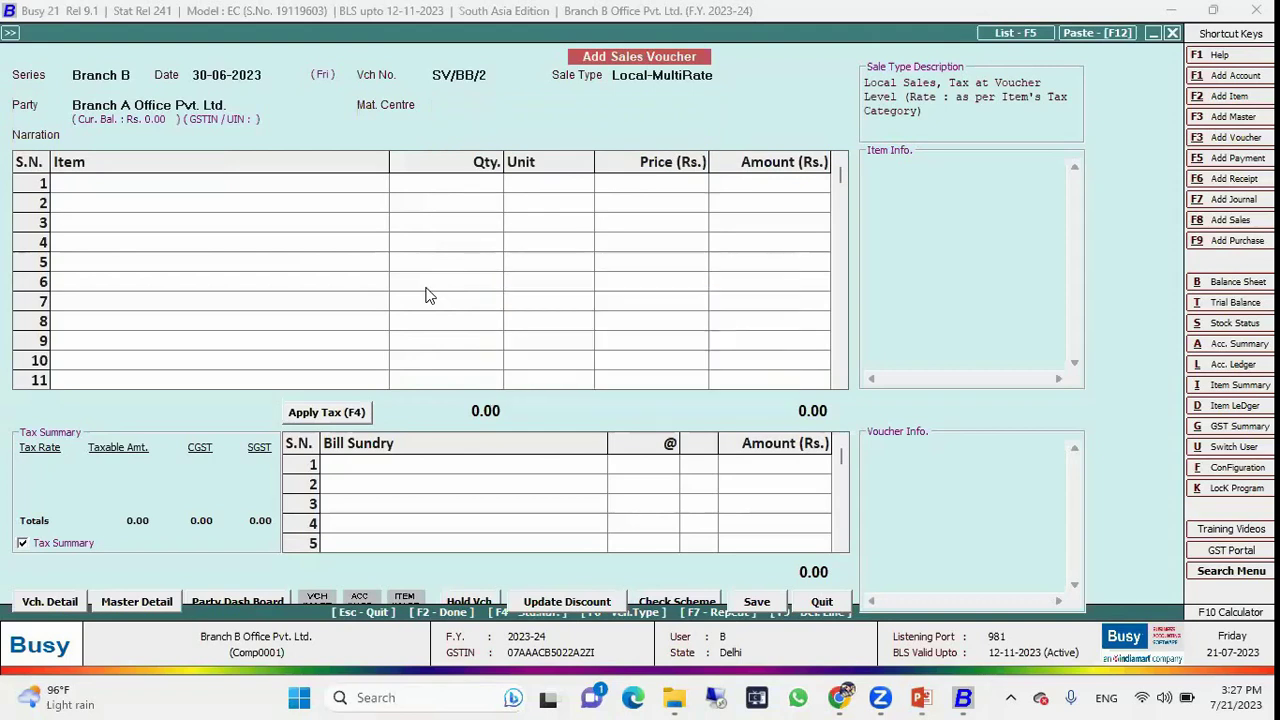
{"action": "key", "text": "Left"}
{"action": "key", "text": "Return"}
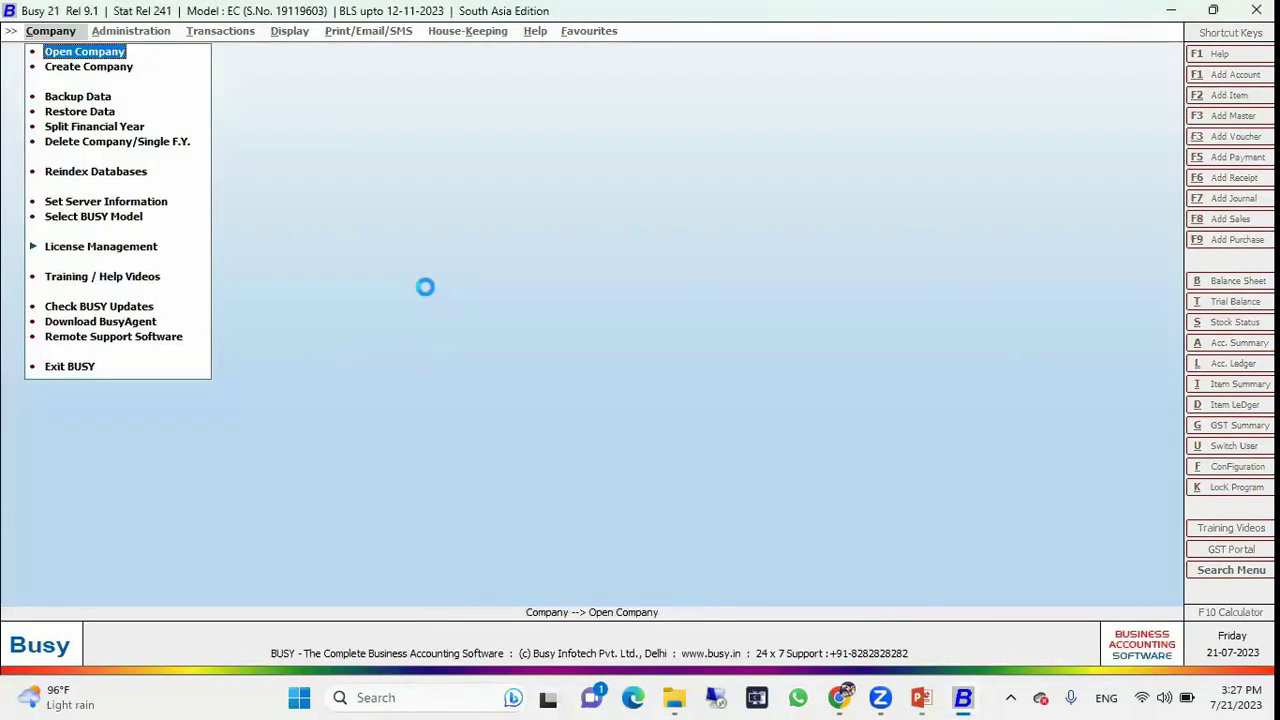
Open HO-BO Management (Online) and log in as the head-office user with its password.
{"action": "key", "text": "Return"}
{"action": "key", "text": "Down"}
{"action": "key", "text": "Return"}
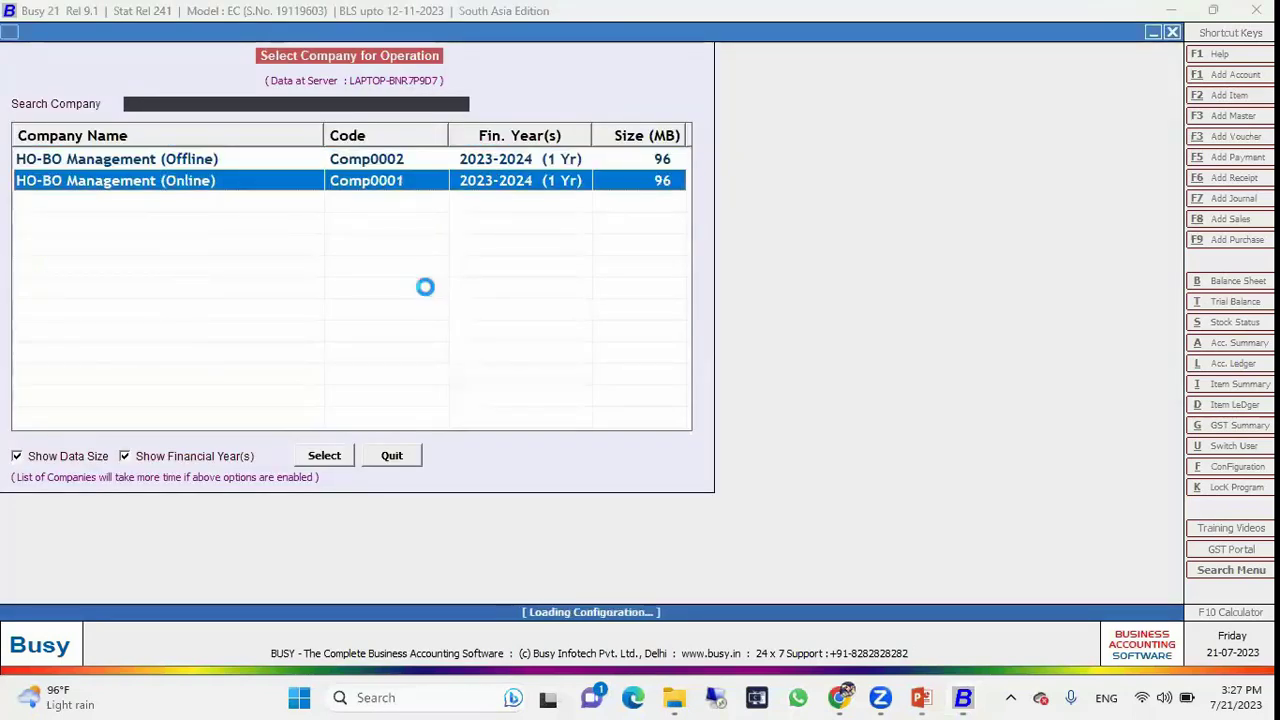
{"action": "type", "text": "A"}
{"action": "key", "text": "Return"}
{"action": "type", "text": "a"}
{"action": "key", "text": "Return"}
{"action": "key", "text": "Up"}
{"action": "key", "text": "Up"}
{"action": "type", "text": "H"}
{"action": "key", "text": "Return"}
{"action": "key", "text": "Return"}
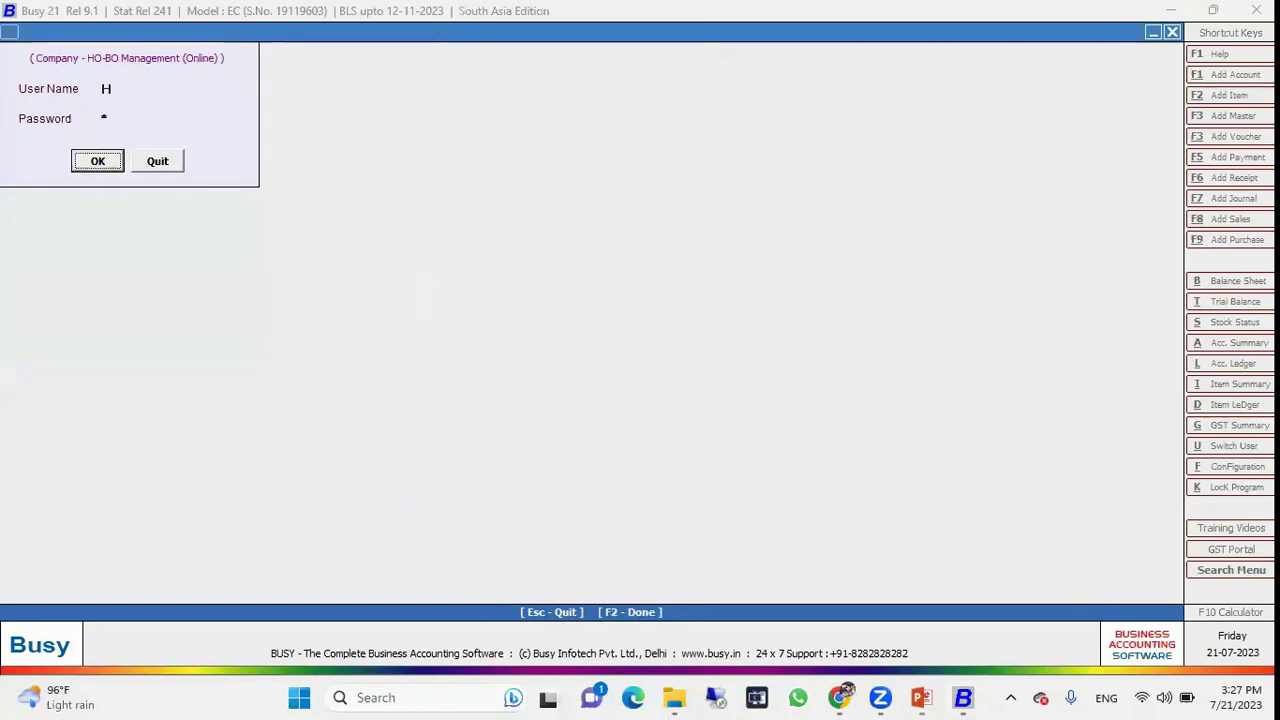
{"action": "key", "text": "Return"}
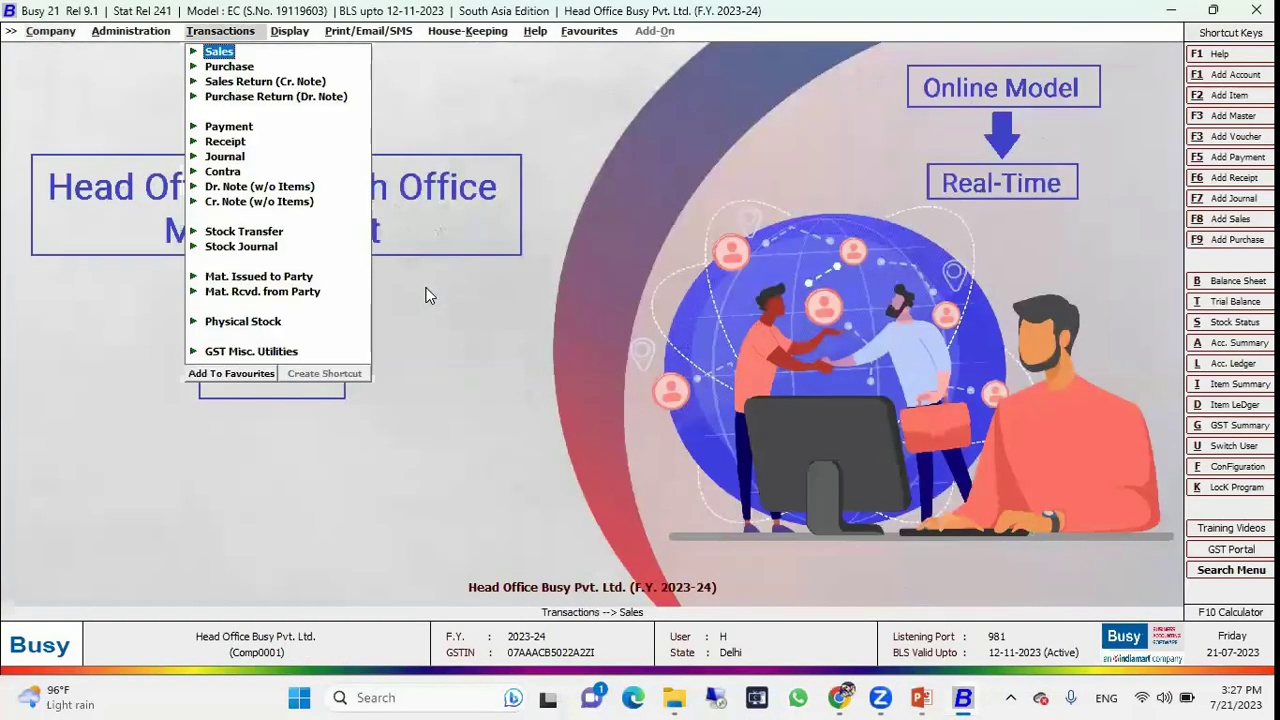
Start a new sales voucher, see only the HO series offered, and quit it.
{"action": "key", "text": "Return"}
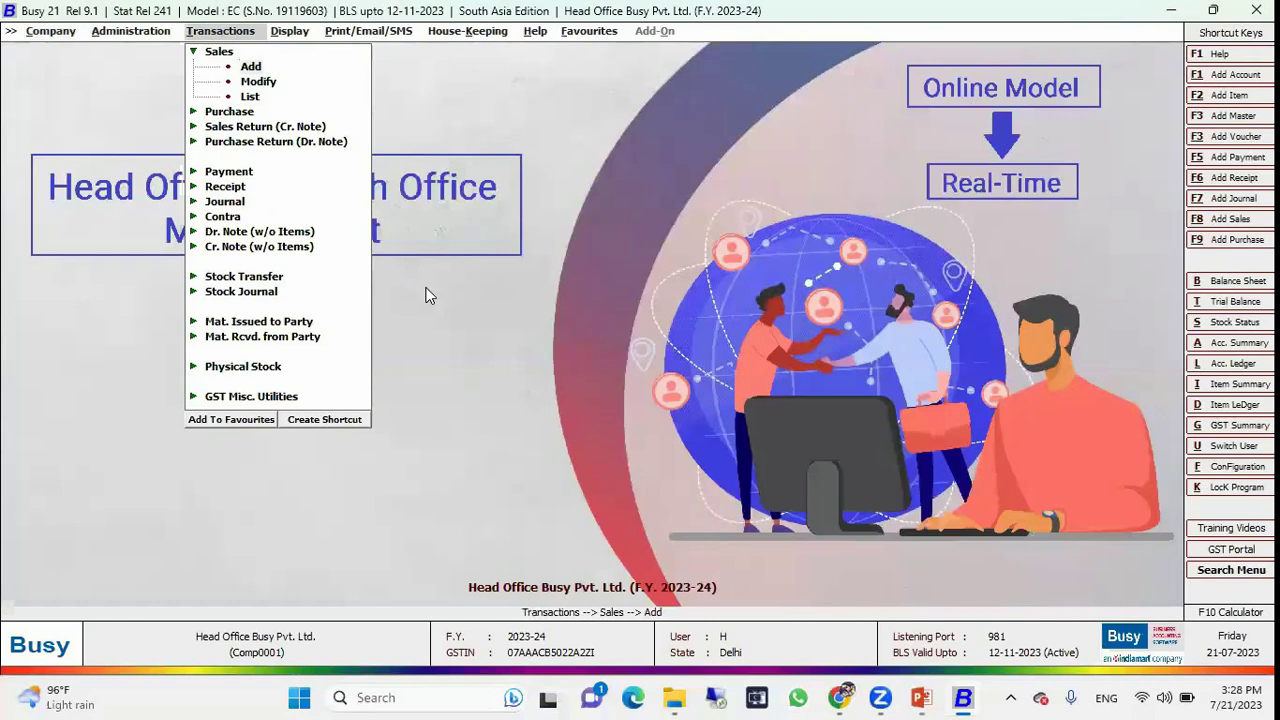
{"action": "key", "text": "Return"}
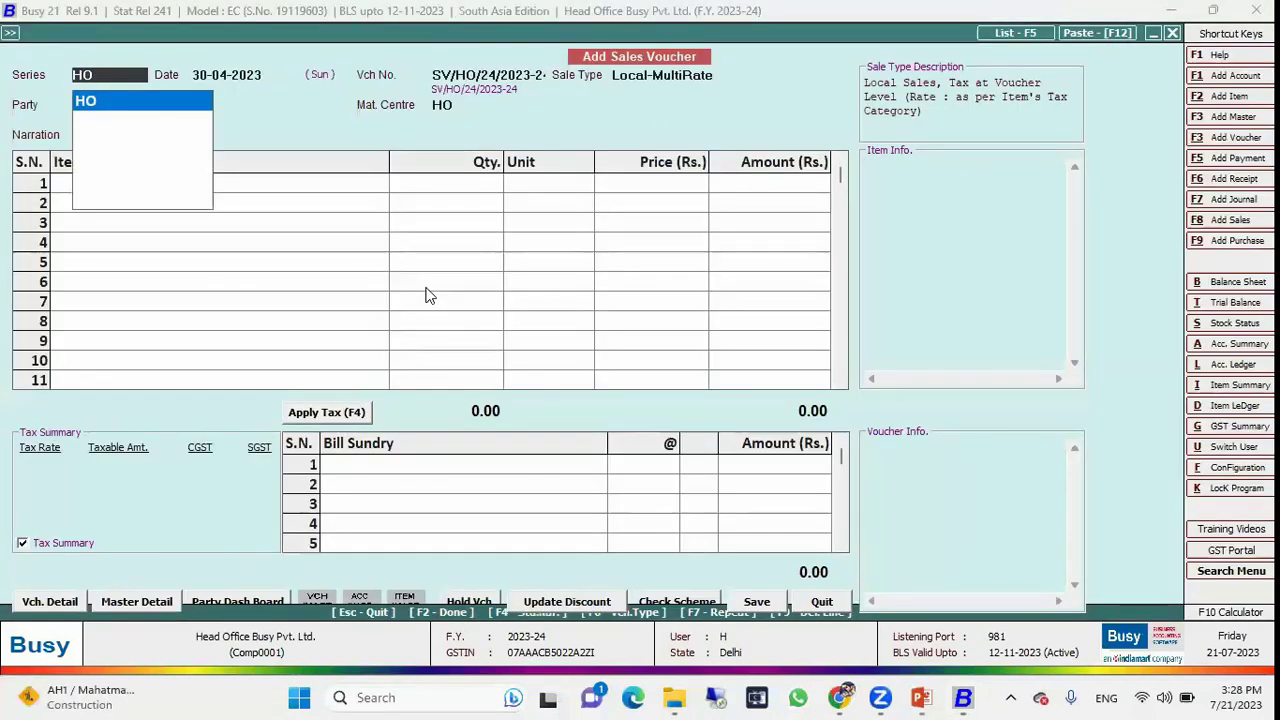
{"action": "key", "text": "Escape"}
{"action": "key", "text": "Escape"}
{"action": "key", "text": "Return"}
Run the sales voucher list report for all voucher series, then leave it.
{"action": "key", "text": "Down"}
{"action": "key", "text": "Down"}
{"action": "key", "text": "Return"}
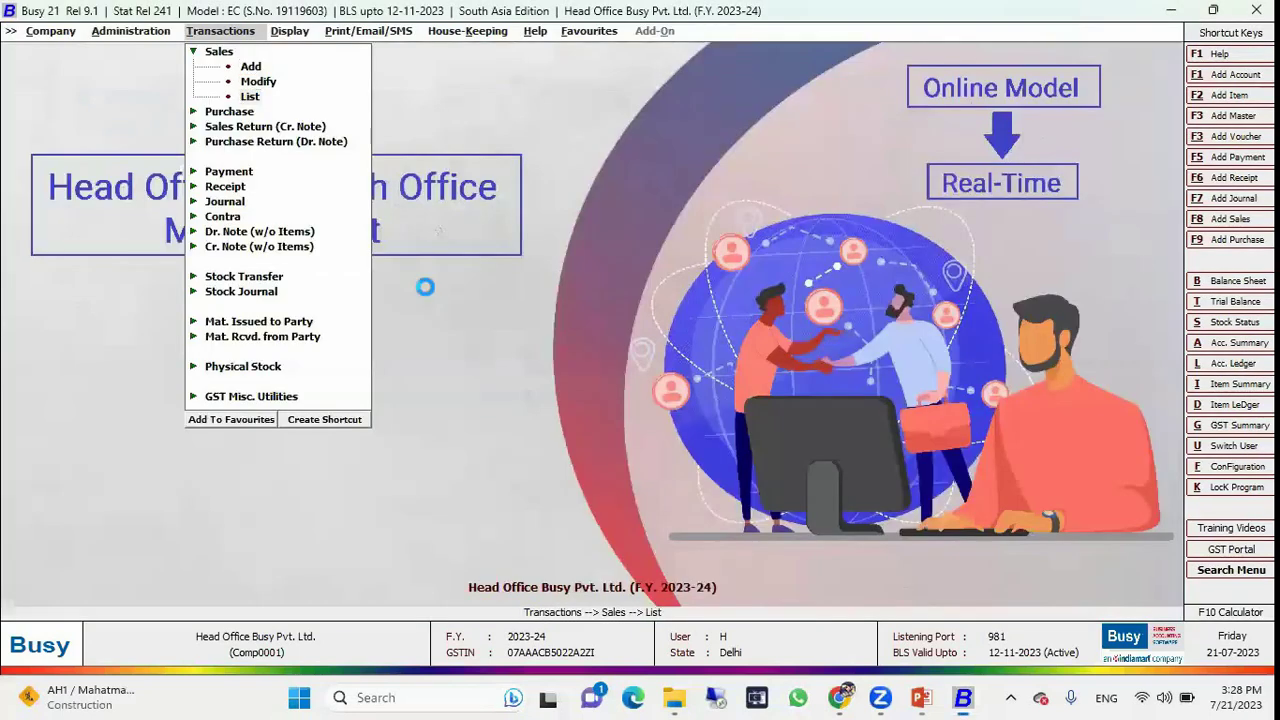
{"action": "key", "text": "Up"}
{"action": "key", "text": "Down"}
{"action": "key", "text": "Up"}
{"action": "key", "text": "Down"}
{"action": "key", "text": "Up"}
{"action": "key", "text": "Down"}
{"action": "key", "text": "Up"}
{"action": "key", "text": "Return"}
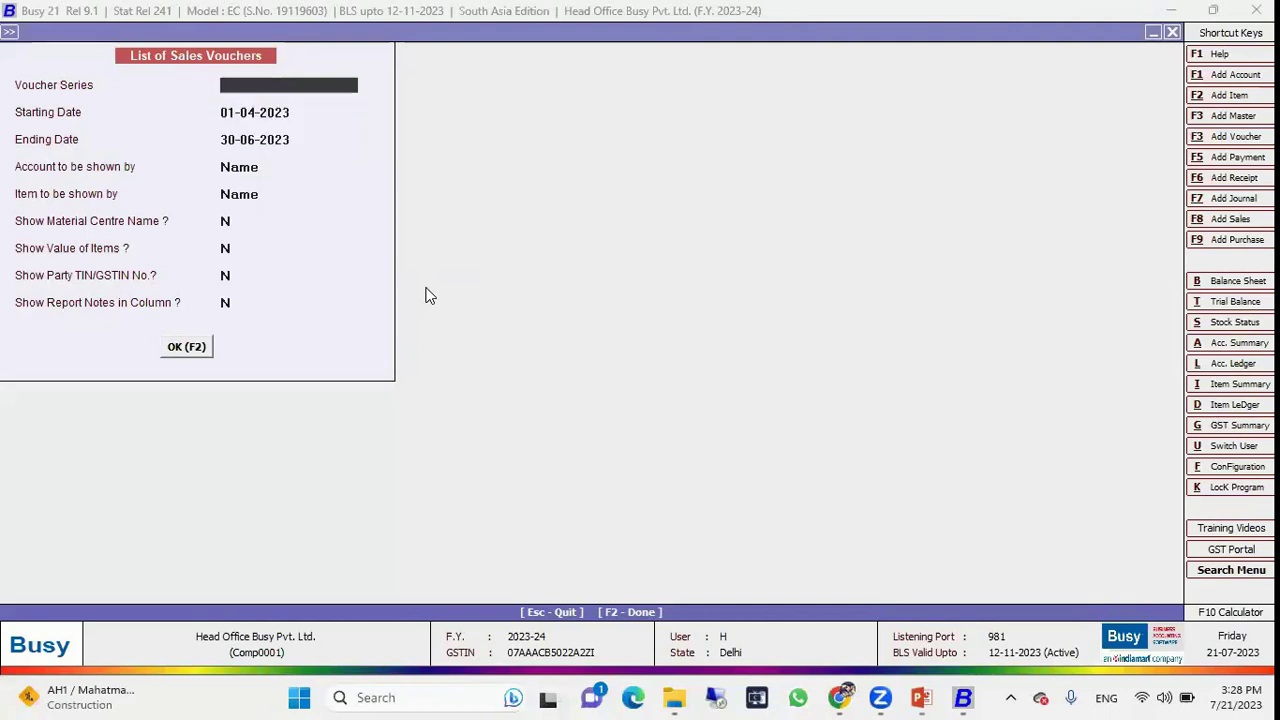
{"action": "key", "text": "F2"}
{"action": "key", "text": "Return"}
Browse the display reports menu before heading to administration.
{"action": "key", "text": "Right"}
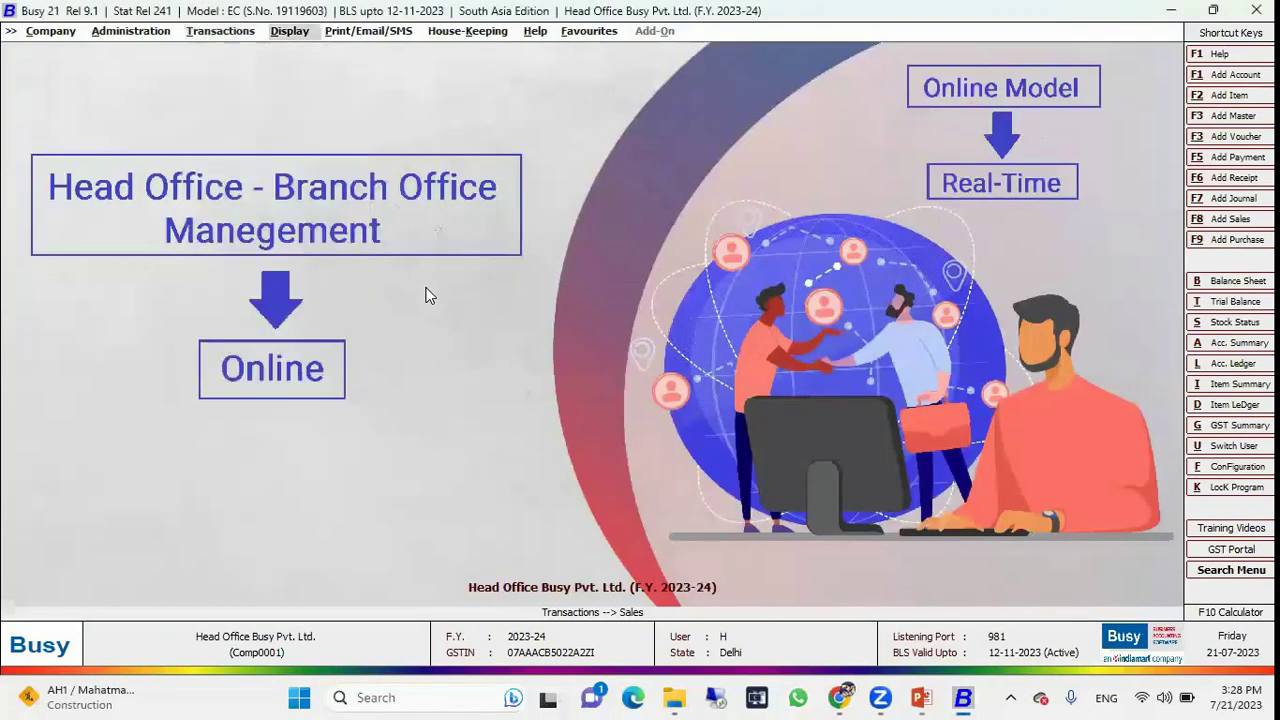
{"action": "key", "text": "Return"}
{"action": "key", "text": "Down"}
{"action": "key", "text": "Down"}
{"action": "key", "text": "Down"}
{"action": "key", "text": "Down"}
{"action": "key", "text": "Down"}
{"action": "key", "text": "Left"}
{"action": "key", "text": "Left"}
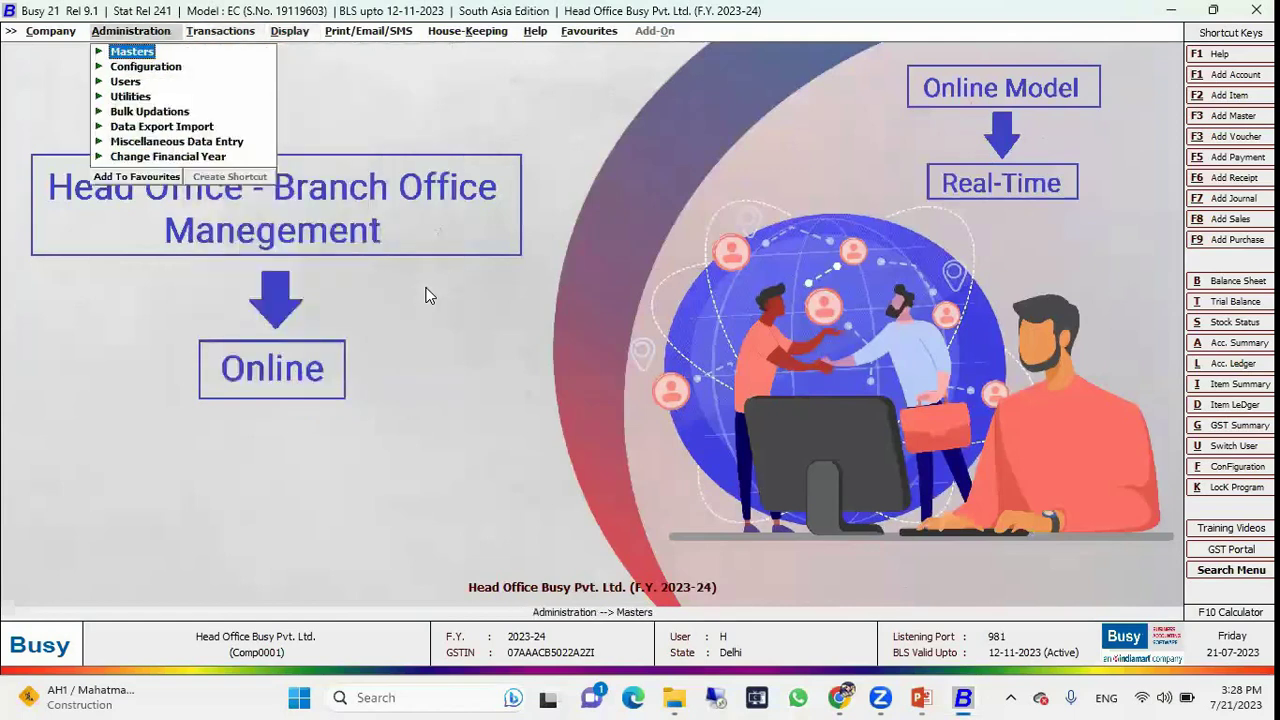
Close the head-office session and reopen HO-BO Management (Online) as the admin user.
{"action": "key", "text": "Left"}
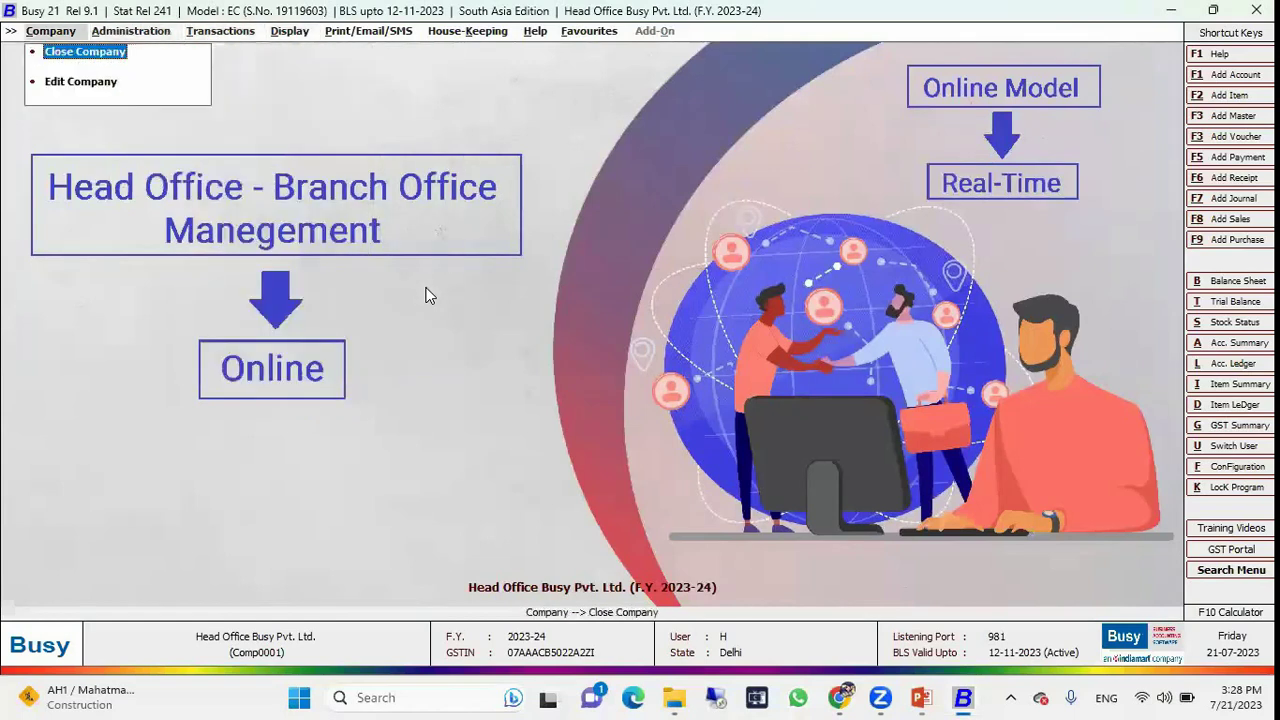
{"action": "key", "text": "Return"}
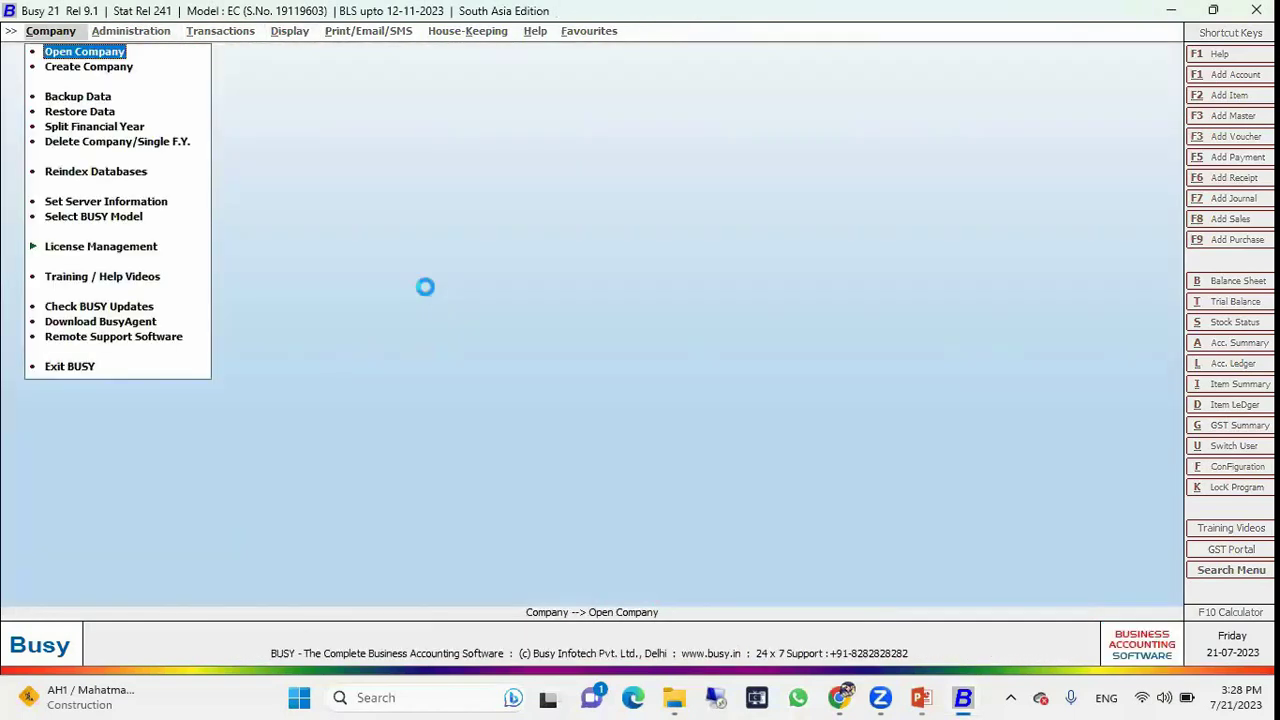
{"action": "key", "text": "Return"}
{"action": "key", "text": "Down"}
{"action": "key", "text": "Return"}
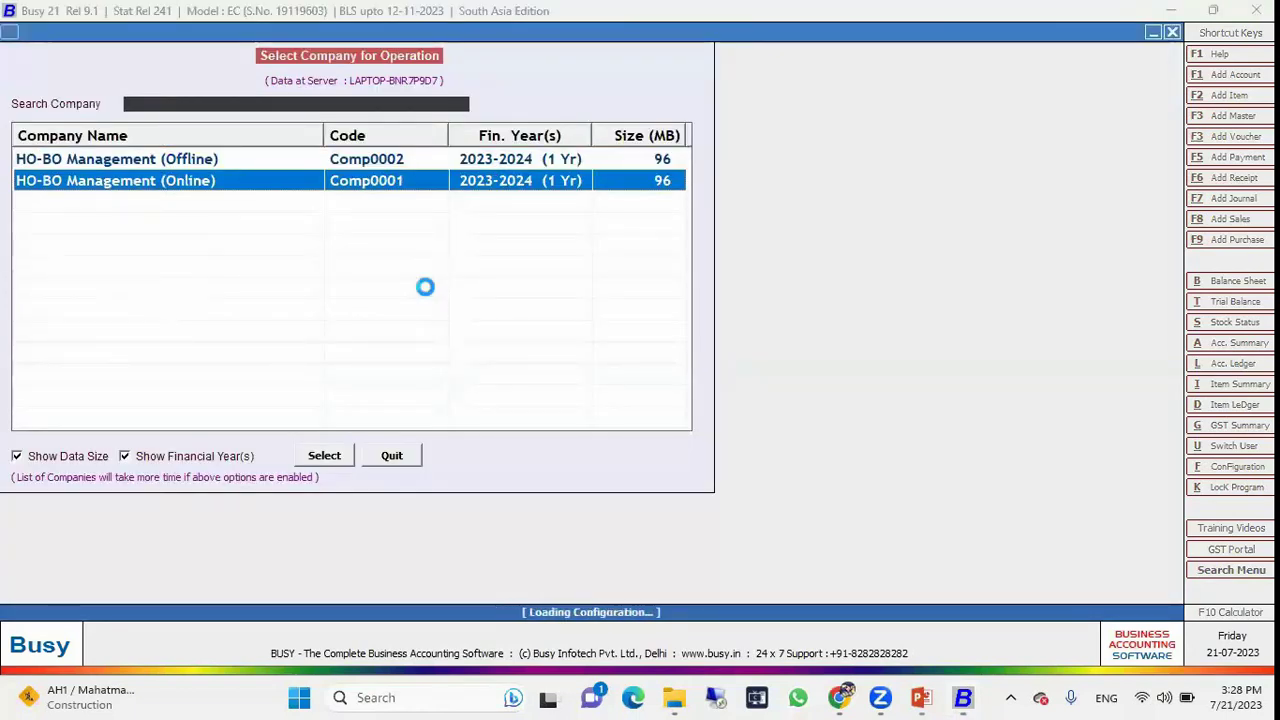
{"action": "type", "text": "admi"}
{"action": "key", "text": "BackSpace"}
{"action": "key", "text": "BackSpace"}
{"action": "type", "text": "mins"}
{"action": "key", "text": "Return"}
{"action": "key", "text": "Return"}
{"action": "type", "text": "adm"}
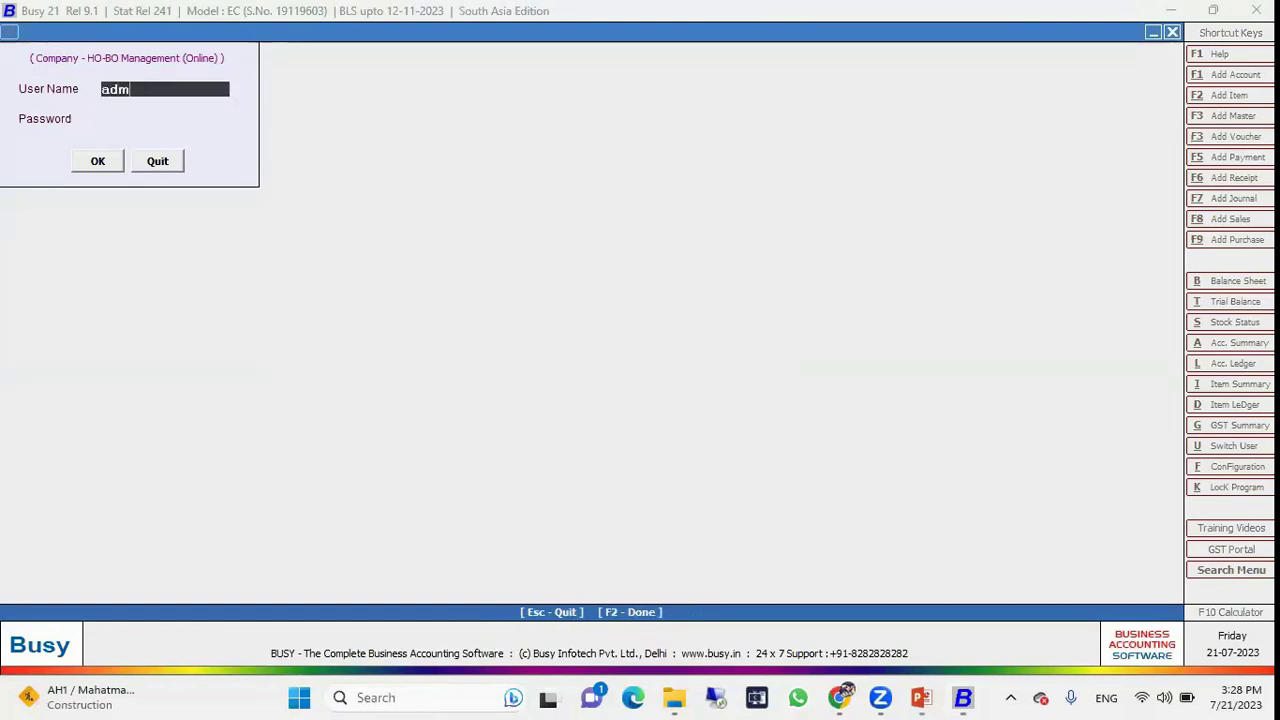
{"action": "type", "text": "in"}
{"action": "key", "text": "Return"}
{"action": "key", "text": "Return"}
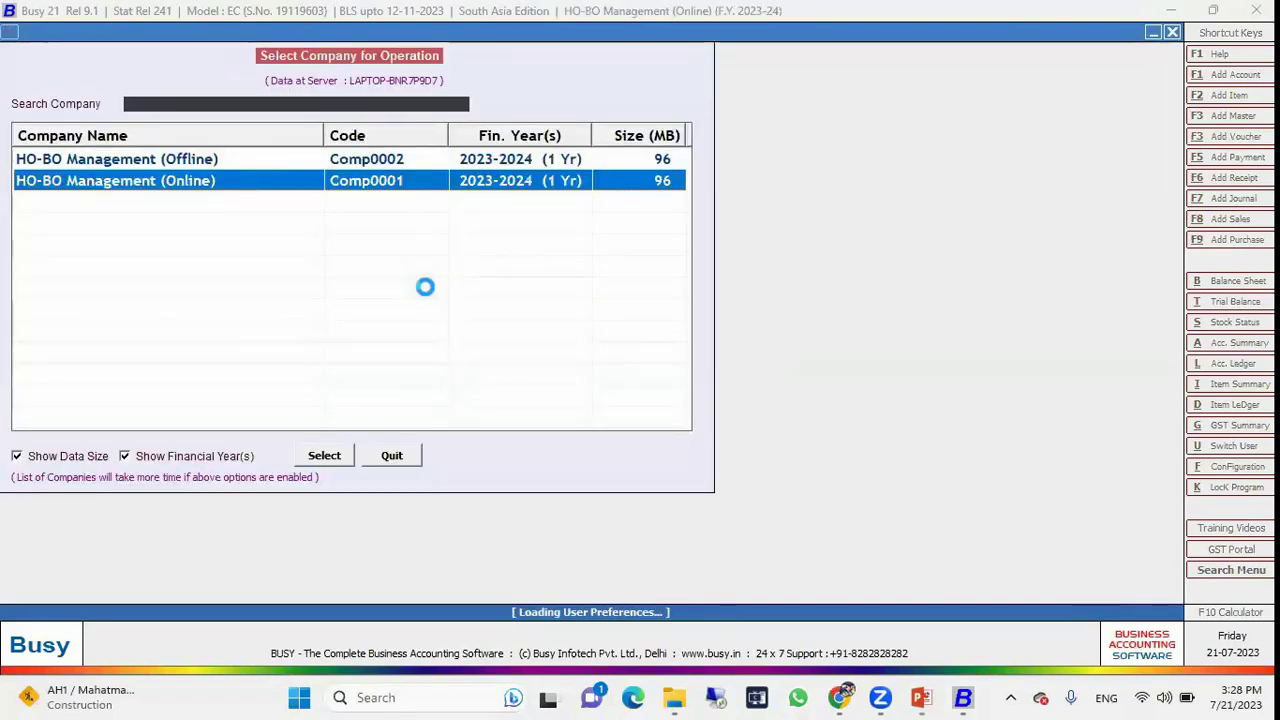
Open the users list under Administration and bring up user A's Modify User record.
{"action": "key", "text": "Right"}
{"action": "key", "text": "Down"}
{"action": "key", "text": "Down"}
{"action": "key", "text": "Return"}
{"action": "key", "text": "Down"}
{"action": "key", "text": "Down"}
{"action": "key", "text": "Return"}
{"action": "key", "text": "Down"}
{"action": "key", "text": "Up"}
{"action": "key", "text": "Return"}
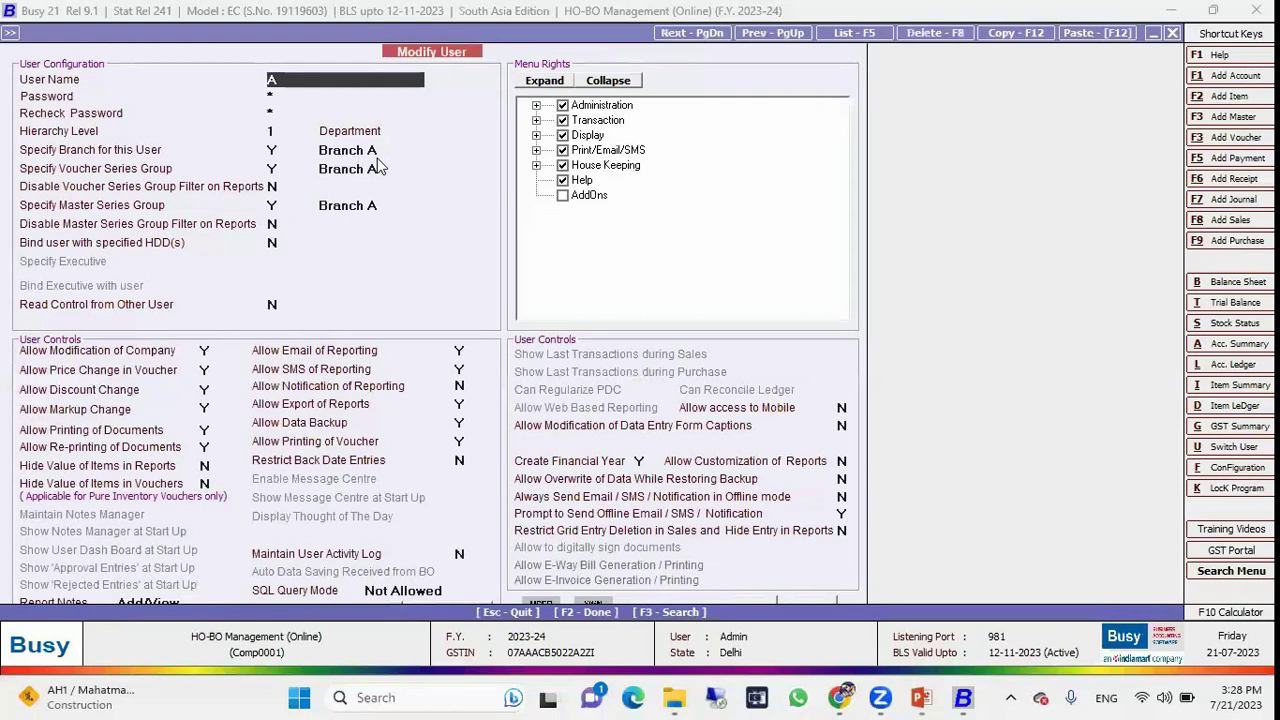
Check user A's Specify Branch setting, then review the Admin user's settings.
{"action": "left_click", "coordinate": [365, 149]}
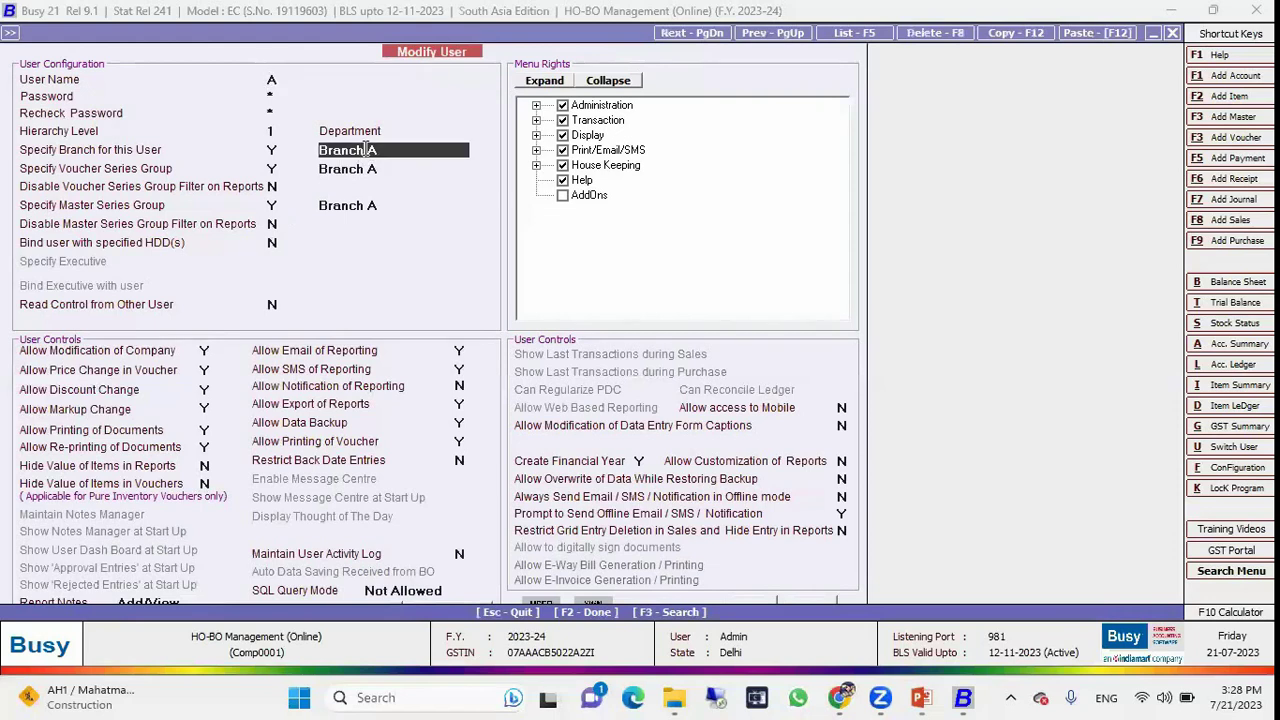
{"action": "key", "text": "Escape"}
{"action": "key", "text": "Down"}
{"action": "key", "text": "Return"}
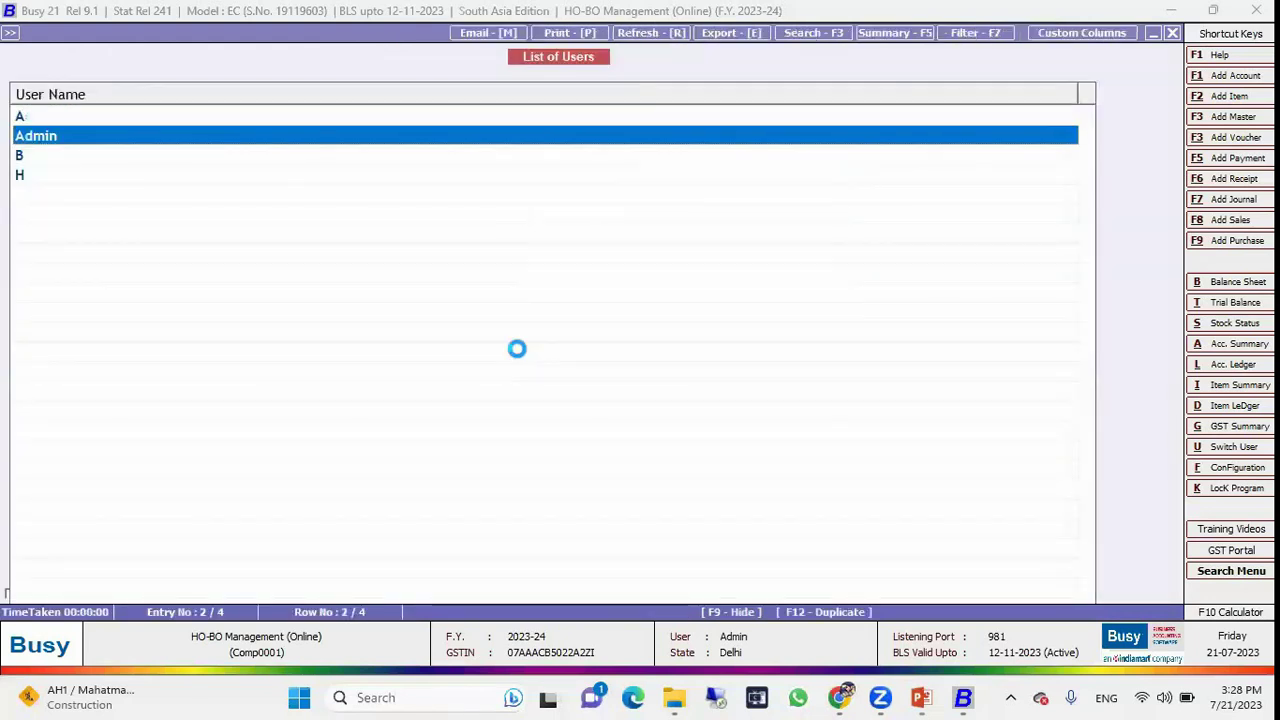
{"action": "key", "text": "Escape"}
Check the branch assigned to the Branch B user.
{"action": "key", "text": "Down"}
{"action": "key", "text": "Return"}
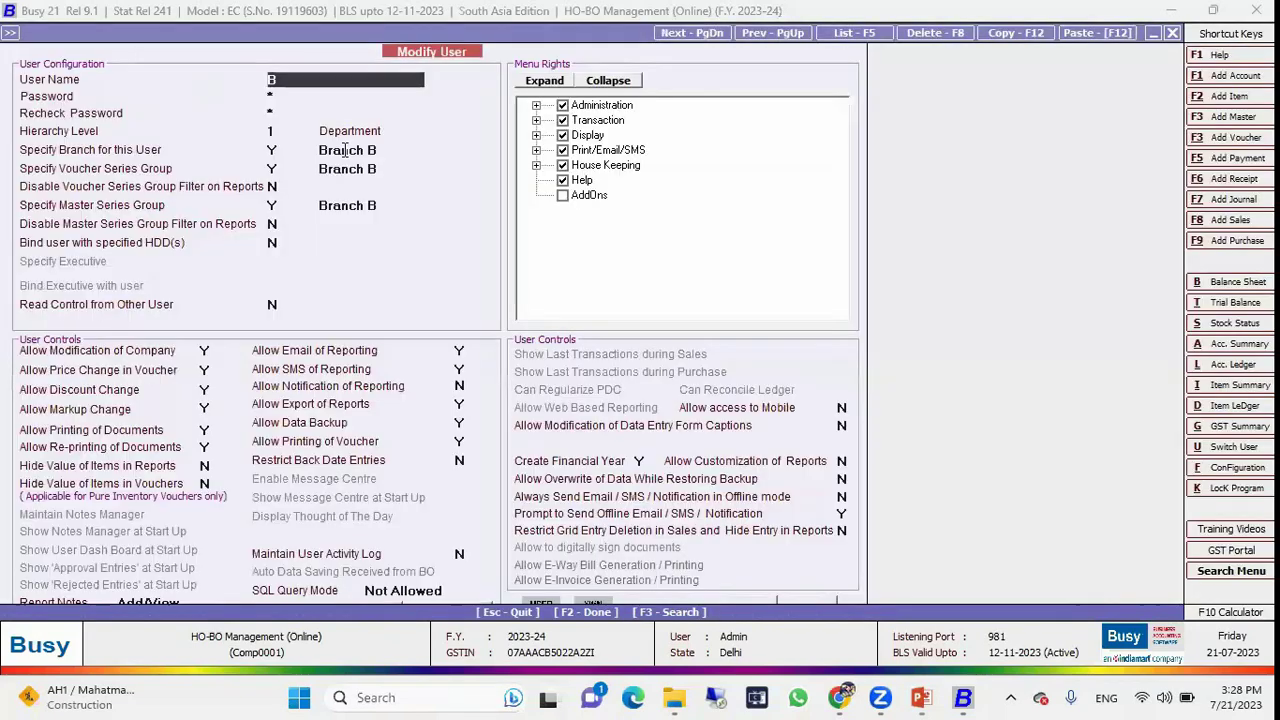
{"action": "left_click", "coordinate": [371, 151]}
{"action": "key", "text": "Escape"}
Check the head-office user H's assigned branch, then close the users list.
{"action": "key", "text": "Down"}
{"action": "key", "text": "Return"}
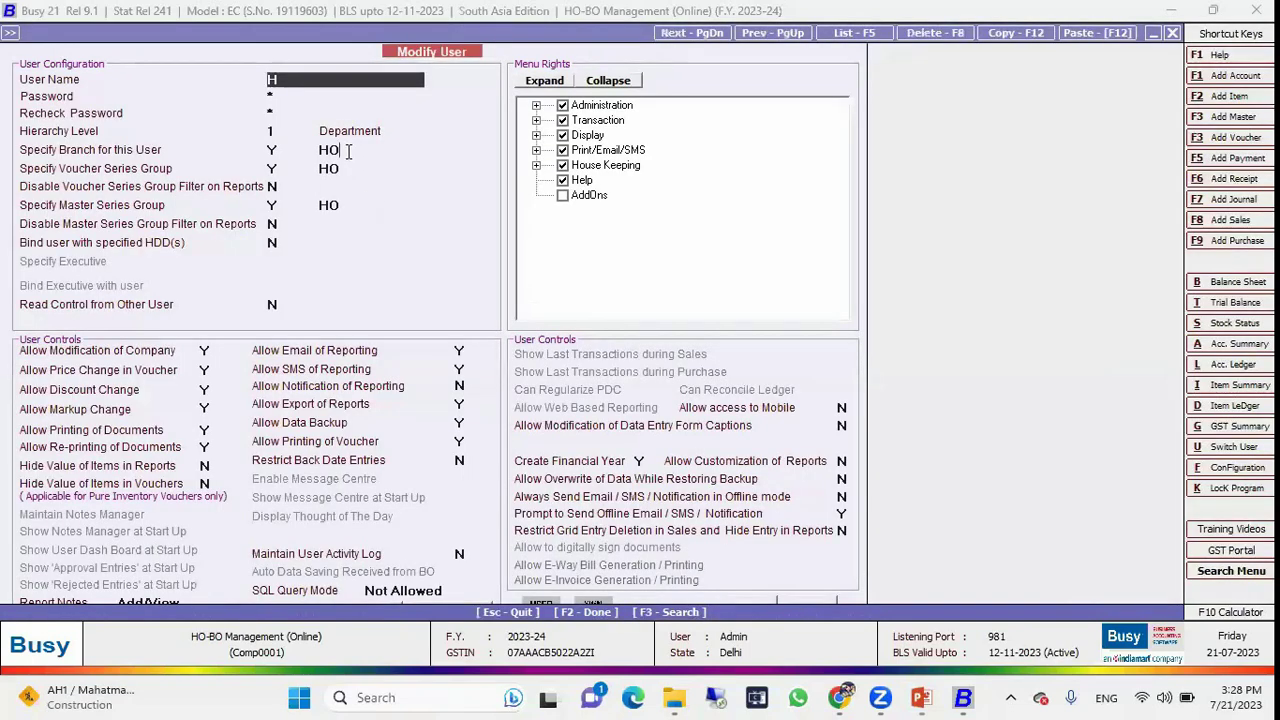
{"action": "left_click", "coordinate": [348, 150]}
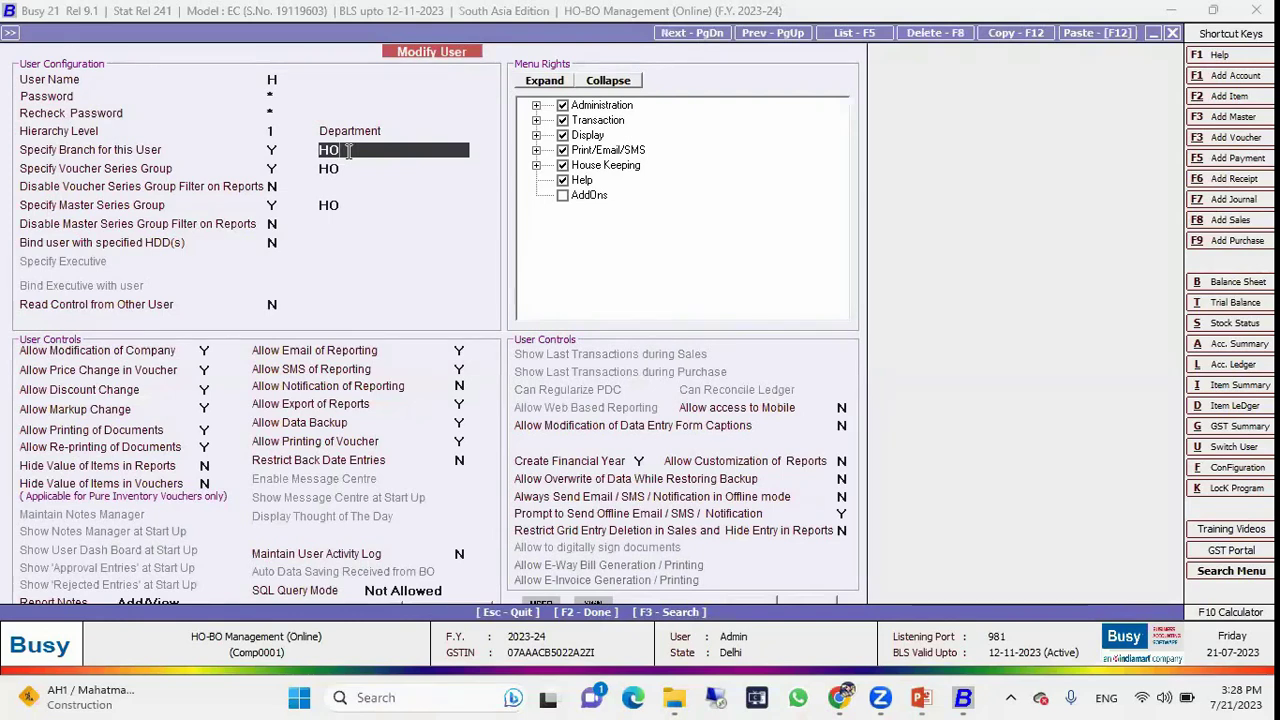
{"action": "key", "text": "Escape"}
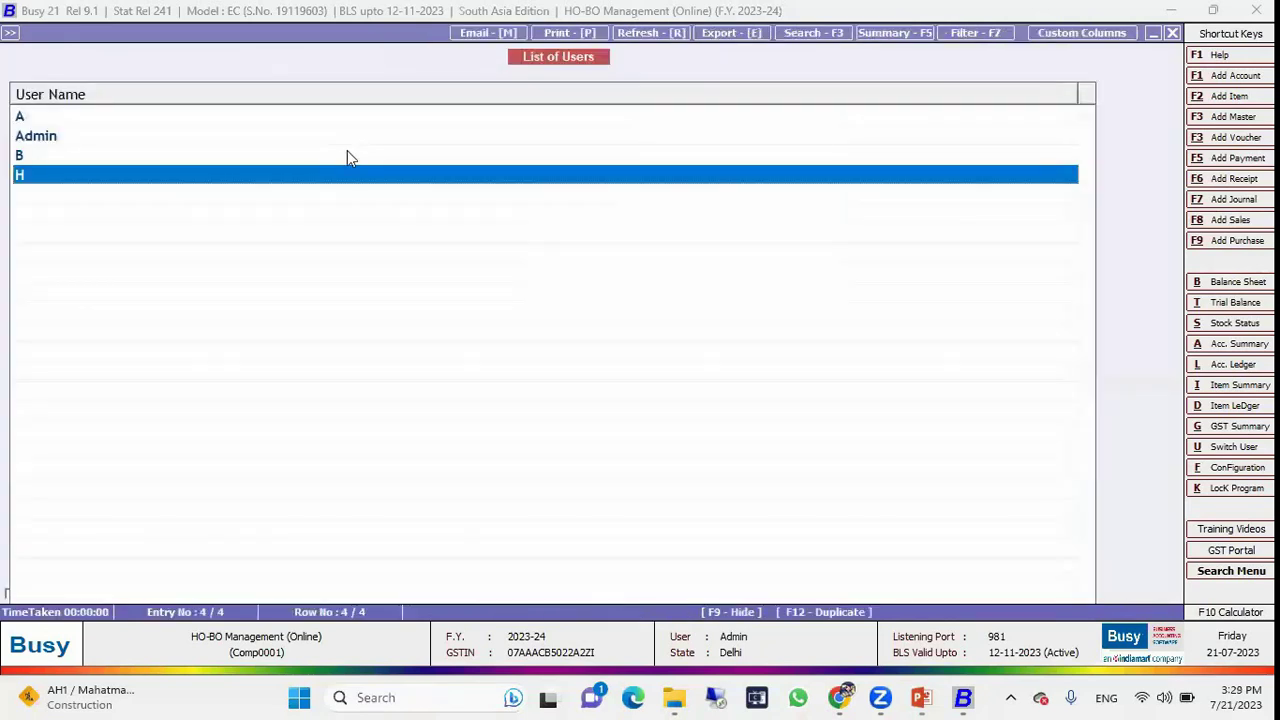
{"action": "key", "text": "Escape"}
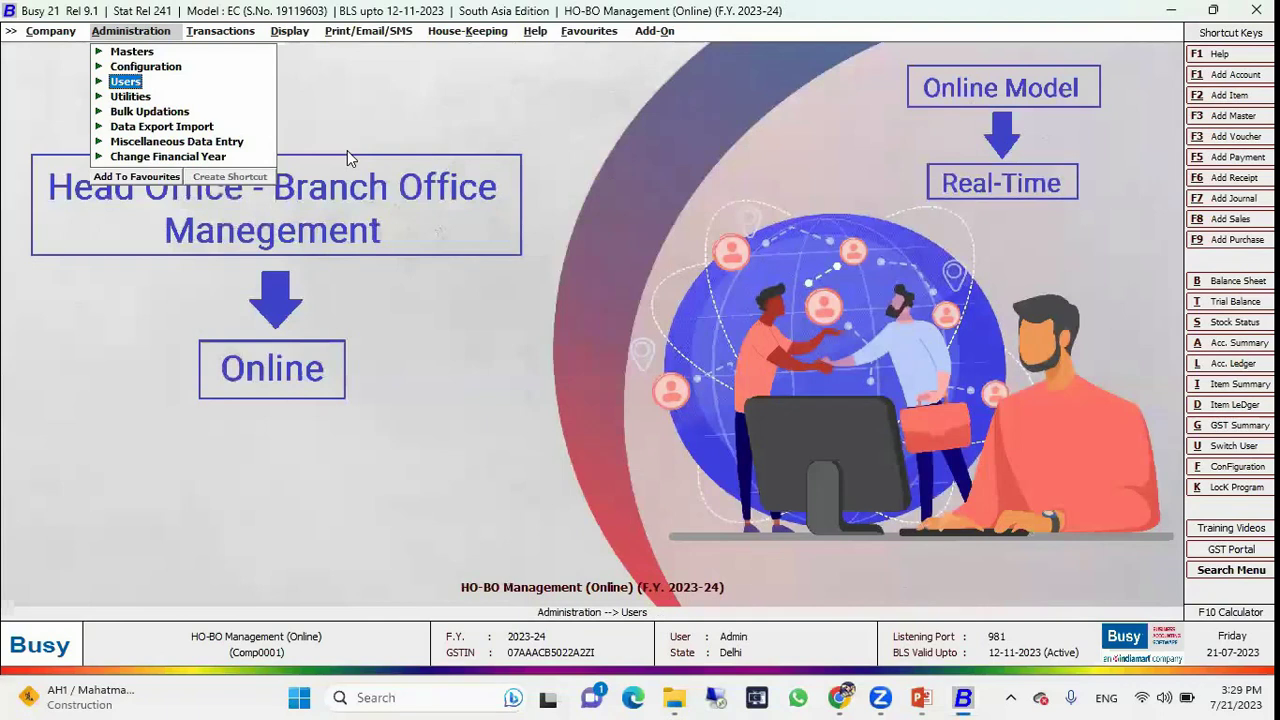
Generate the sales voucher list with default options and scan the entries.
{"action": "key", "text": "Right"}
{"action": "key", "text": "Right"}
{"action": "key", "text": "Down"}
{"action": "key", "text": "Down"}
{"action": "key", "text": "Return"}
{"action": "key", "text": "Return"}
{"action": "key", "text": "Return"}
{"action": "key", "text": "Return"}
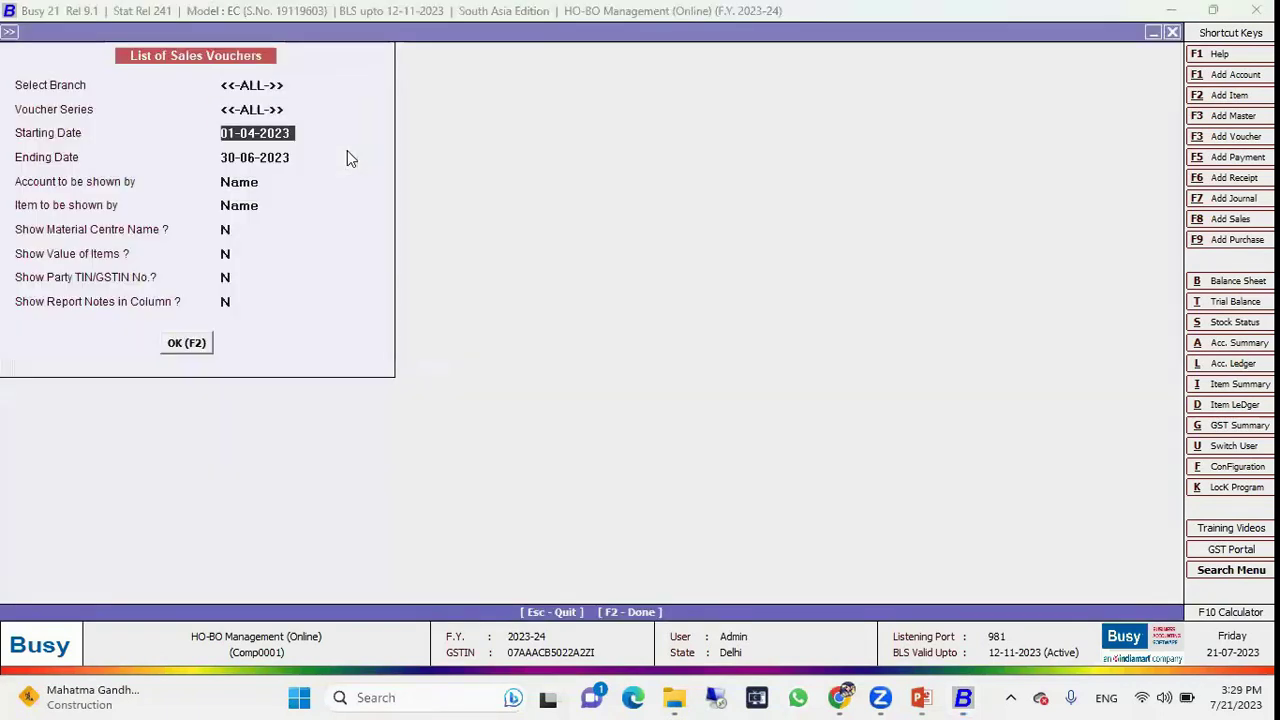
{"action": "key", "text": "Return"}
{"action": "key", "text": "Return"}
{"action": "key", "text": "F2"}
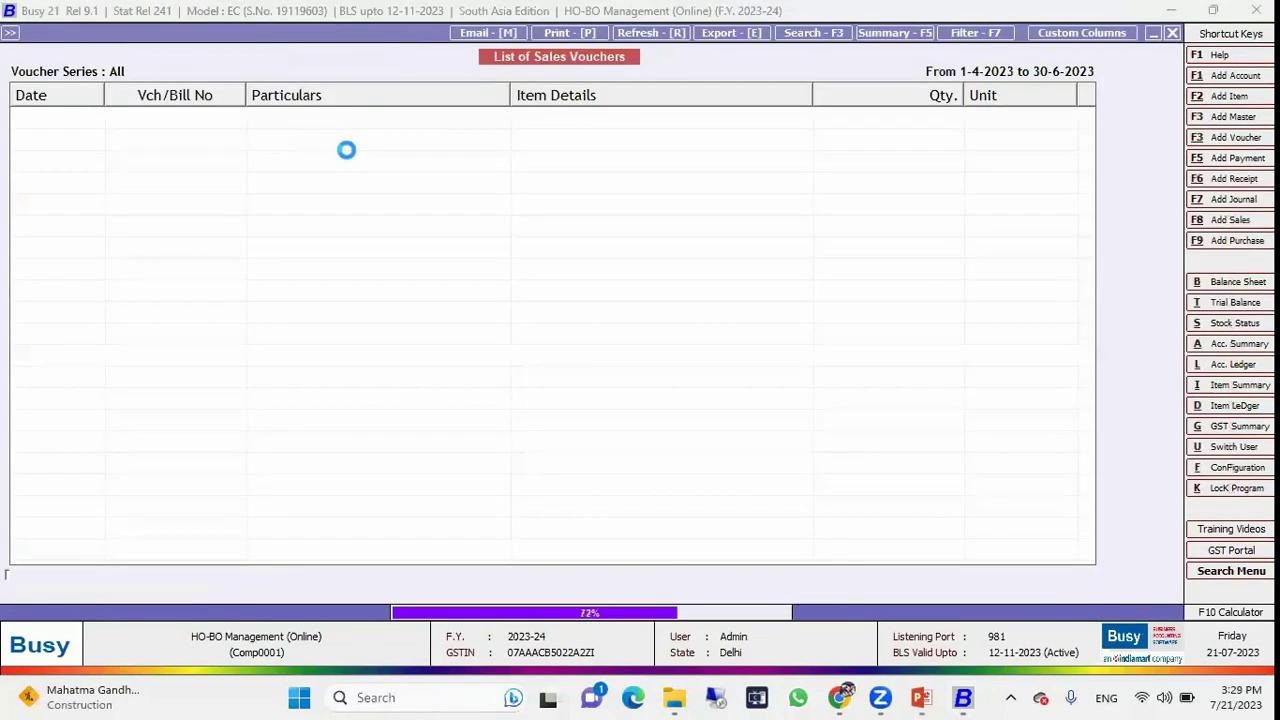
{"action": "key", "text": "Down"}
{"action": "key", "text": "Down"}
{"action": "key", "text": "Down"}
{"action": "key", "text": "Down"}
{"action": "key", "text": "Down"}
{"action": "key", "text": "Down"}
{"action": "key", "text": "Down"}
{"action": "key", "text": "Down"}
{"action": "key", "text": "Down"}
{"action": "key", "text": "Down"}
{"action": "key", "text": "Down"}
{"action": "key", "text": "Escape"}
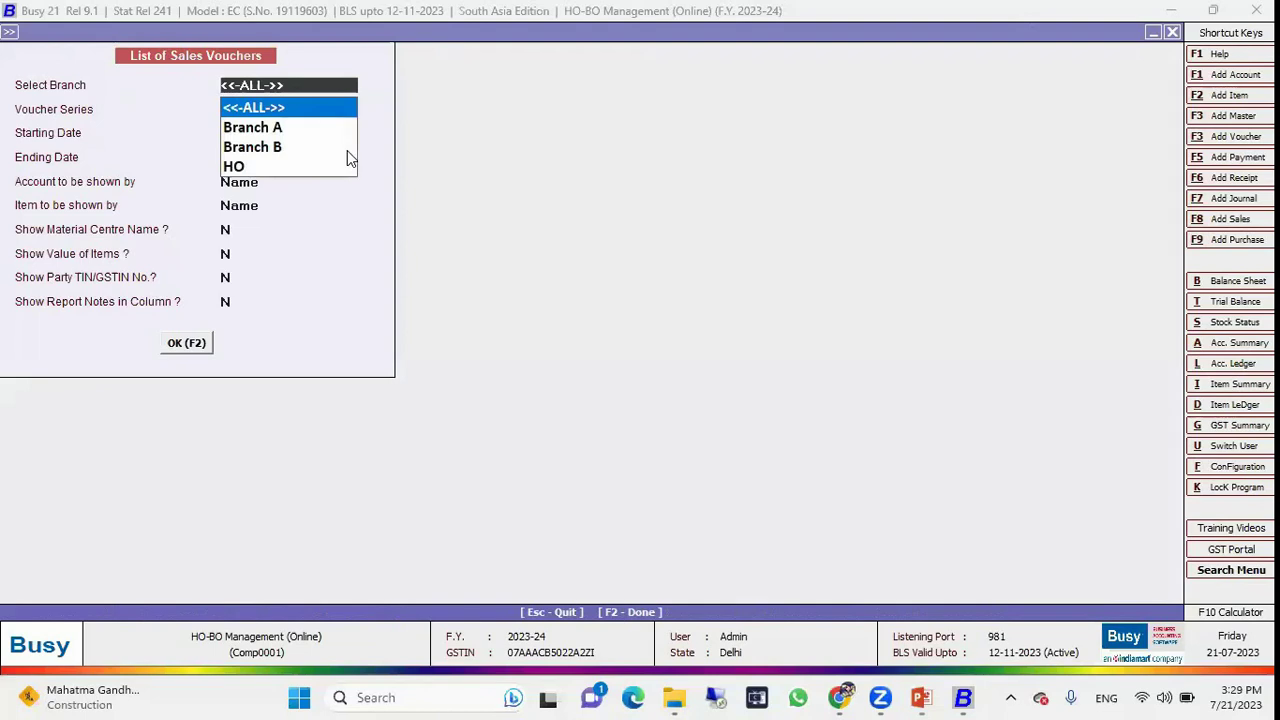
List only Branch A's vouchers with <<-ALL->> series and dates, reviewing the 31 entries.
{"action": "key", "text": "Down"}
{"action": "key", "text": "Down"}
{"action": "key", "text": "Down"}
{"action": "key", "text": "Up"}
{"action": "key", "text": "Up"}
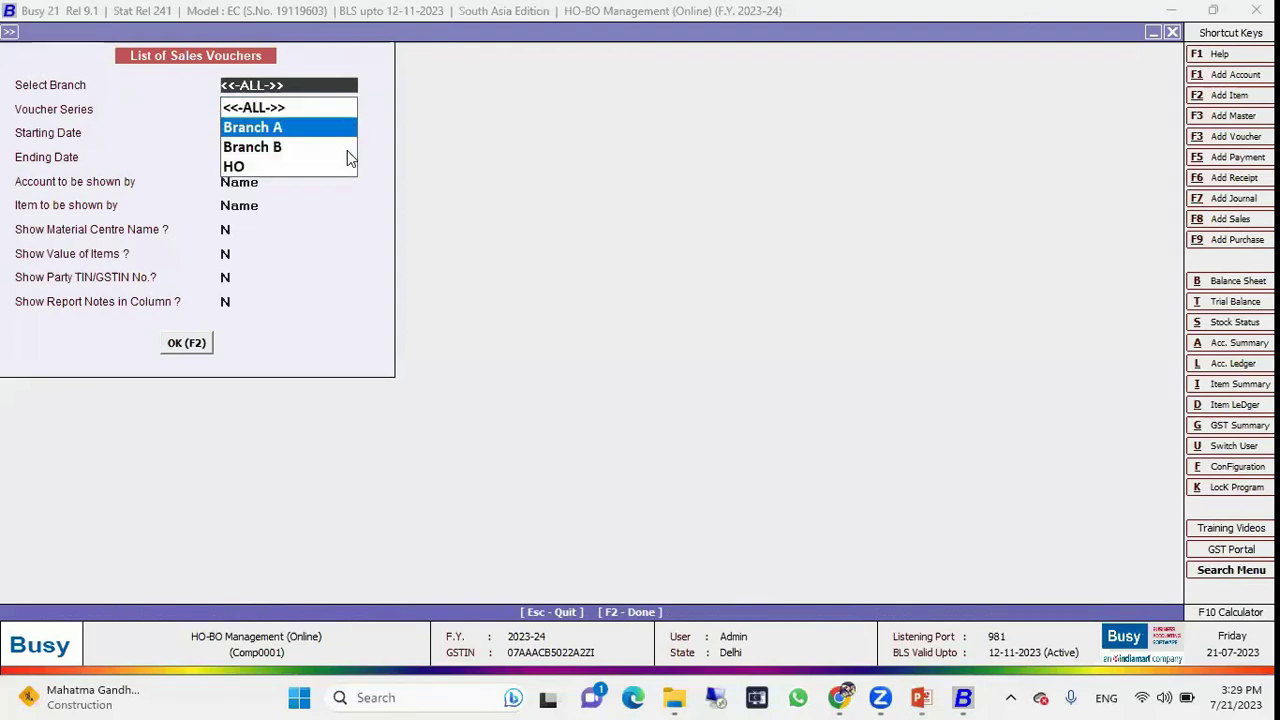
{"action": "key", "text": "Down"}
{"action": "key", "text": "Down"}
{"action": "key", "text": "Up"}
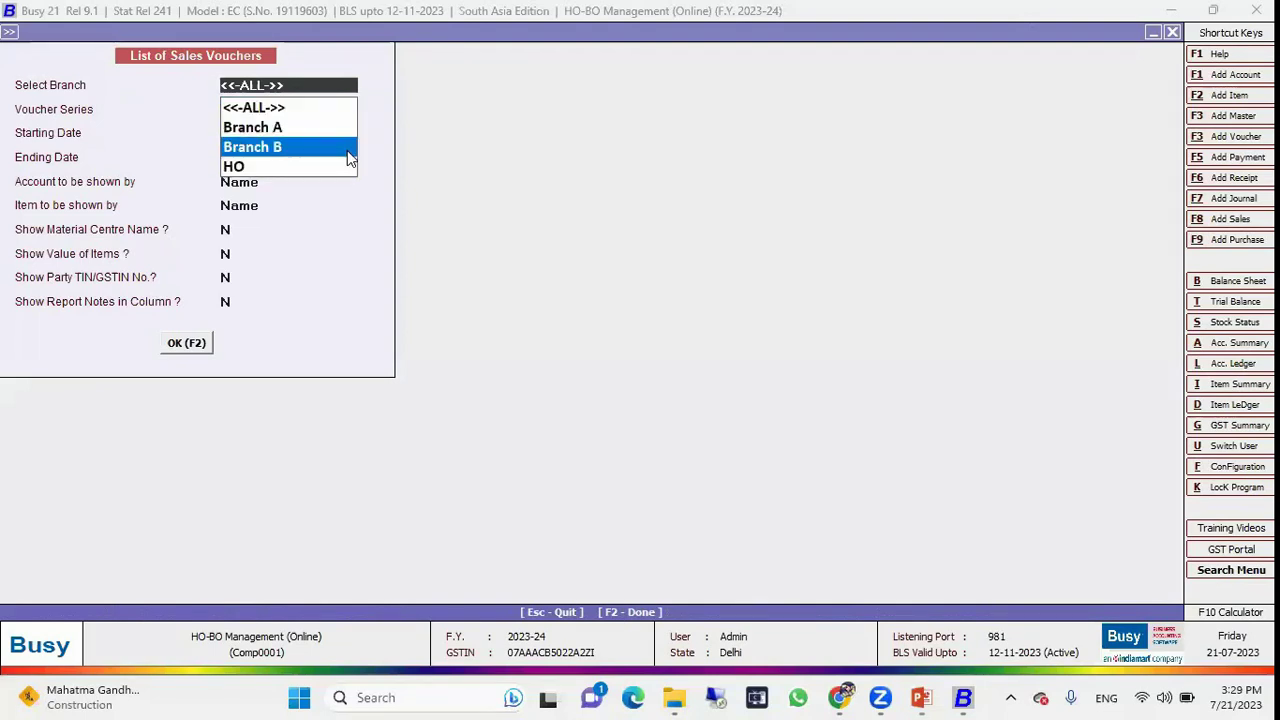
{"action": "key", "text": "Up"}
{"action": "key", "text": "Return"}
{"action": "key", "text": "Return"}
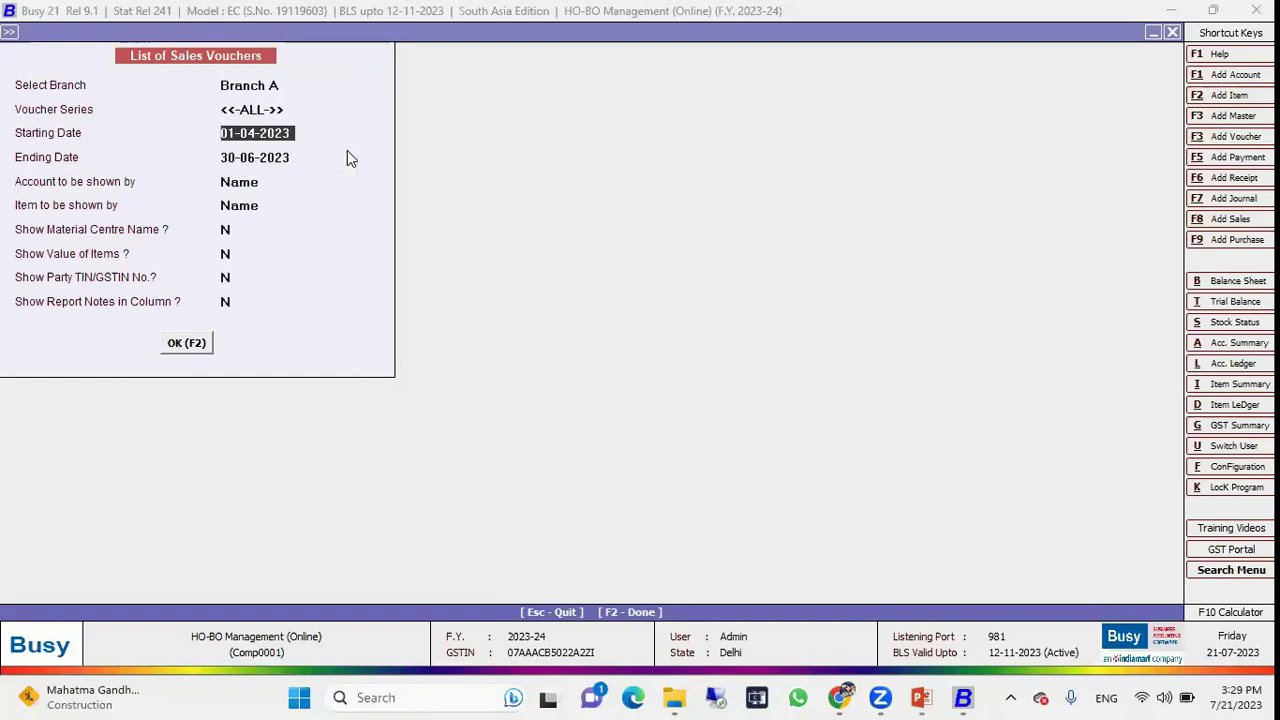
{"action": "key", "text": "F2"}
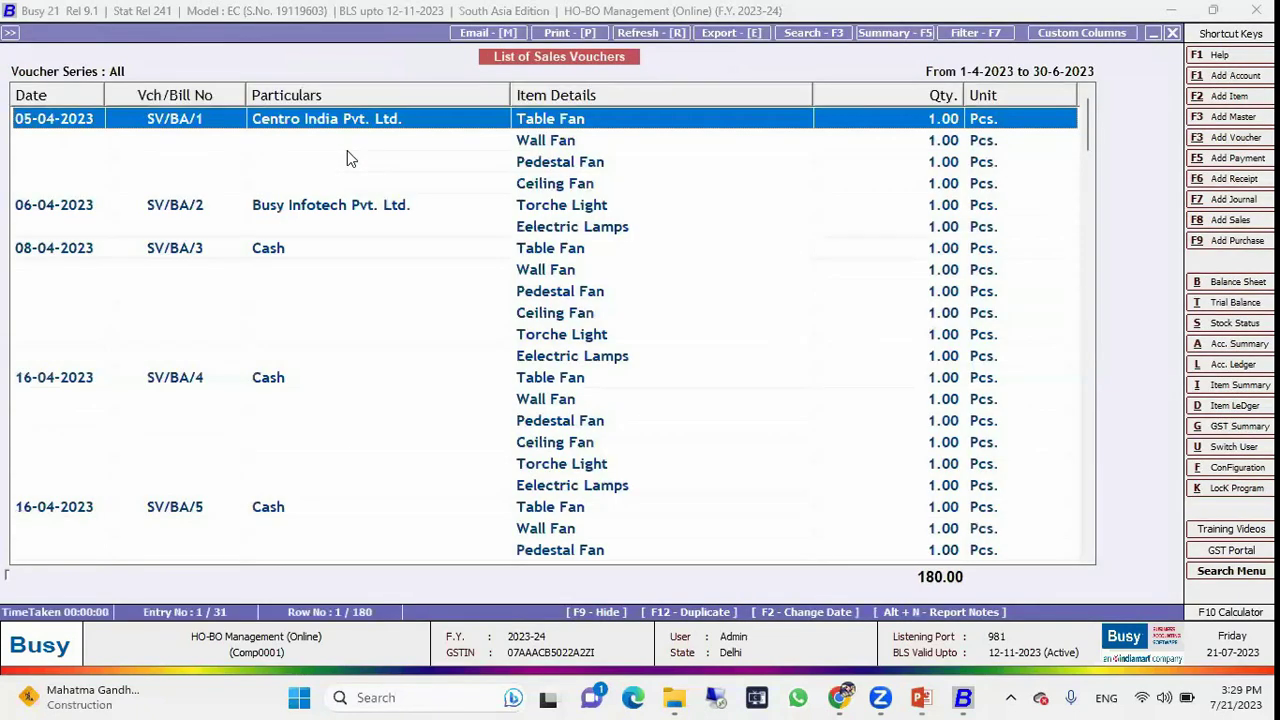
{"action": "key", "text": "Down"}
{"action": "key", "text": "Down"}
{"action": "key", "text": "Down"}
{"action": "key", "text": "Down"}
{"action": "key", "text": "Down"}
{"action": "key", "text": "Down"}
{"action": "key", "text": "Down"}
{"action": "key", "text": "Down"}
{"action": "key", "text": "Down"}
{"action": "key", "text": "Down"}
{"action": "key", "text": "Down"}
{"action": "key", "text": "Down"}
{"action": "key", "text": "Down"}
{"action": "key", "text": "Down"}
{"action": "key", "text": "Down"}
{"action": "key", "text": "Down"}
{"action": "key", "text": "Down"}
{"action": "key", "text": "Down"}
{"action": "key", "text": "Down"}
{"action": "key", "text": "Down"}
{"action": "key", "text": "Down"}
{"action": "key", "text": "Down"}
{"action": "key", "text": "Down"}
{"action": "key", "text": "Down"}
{"action": "key", "text": "Down"}
{"action": "key", "text": "Down"}
{"action": "key", "text": "Down"}
{"action": "key", "text": "Down"}
{"action": "key", "text": "Down"}
{"action": "key", "text": "Down"}
{"action": "key", "text": "Down"}
{"action": "key", "text": "Down"}
{"action": "key", "text": "Down"}
{"action": "key", "text": "Down"}
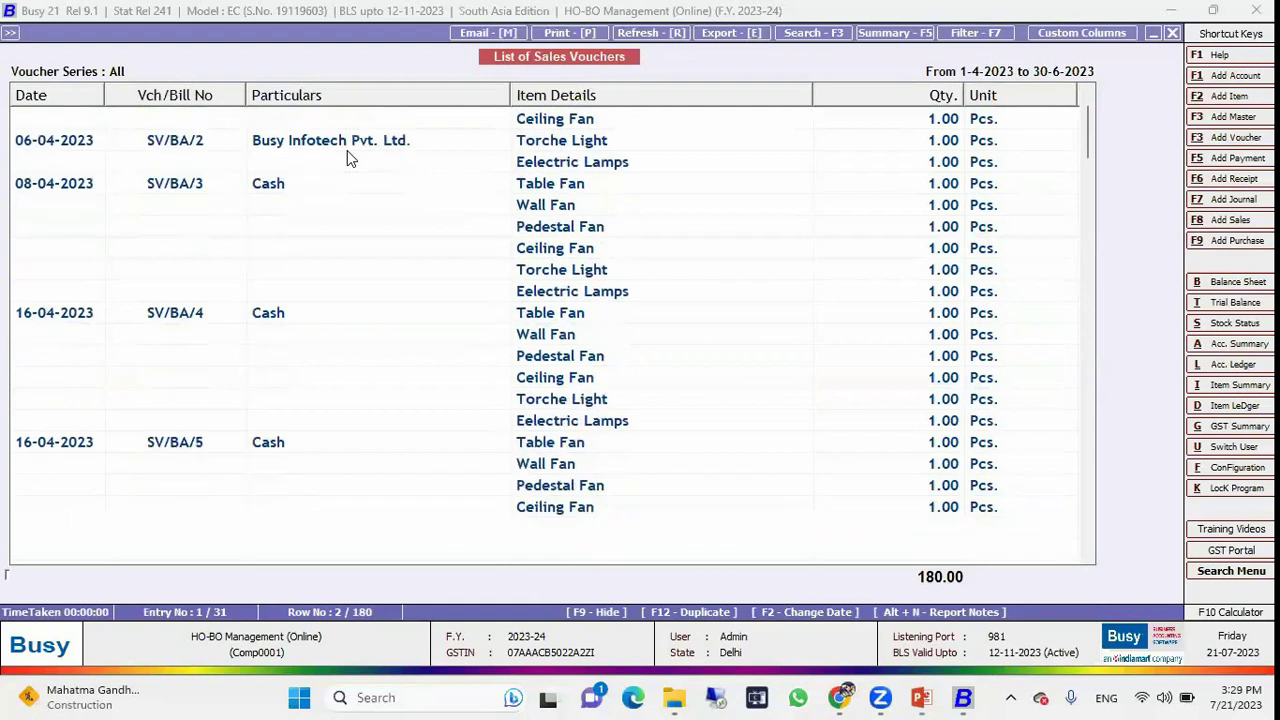
{"action": "key", "text": "Escape"}
{"action": "key", "text": "Escape"}
{"action": "key", "text": "Escape"}
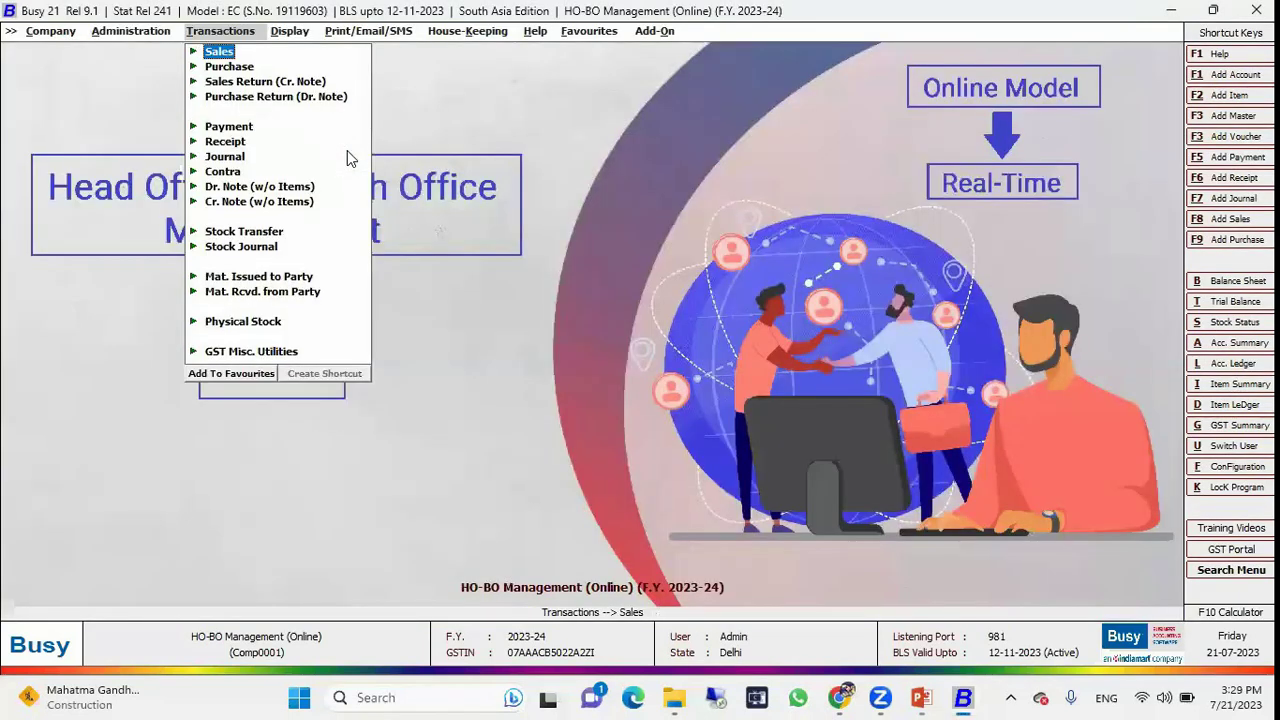
{"action": "key", "text": "Right"}
{"action": "key", "text": "Down"}
{"action": "key", "text": "Down"}
{"action": "key", "text": "Down"}
{"action": "key", "text": "Down"}
{"action": "key", "text": "Down"}
{"action": "key", "text": "Down"}
{"action": "key", "text": "Down"}
{"action": "key", "text": "Down"}
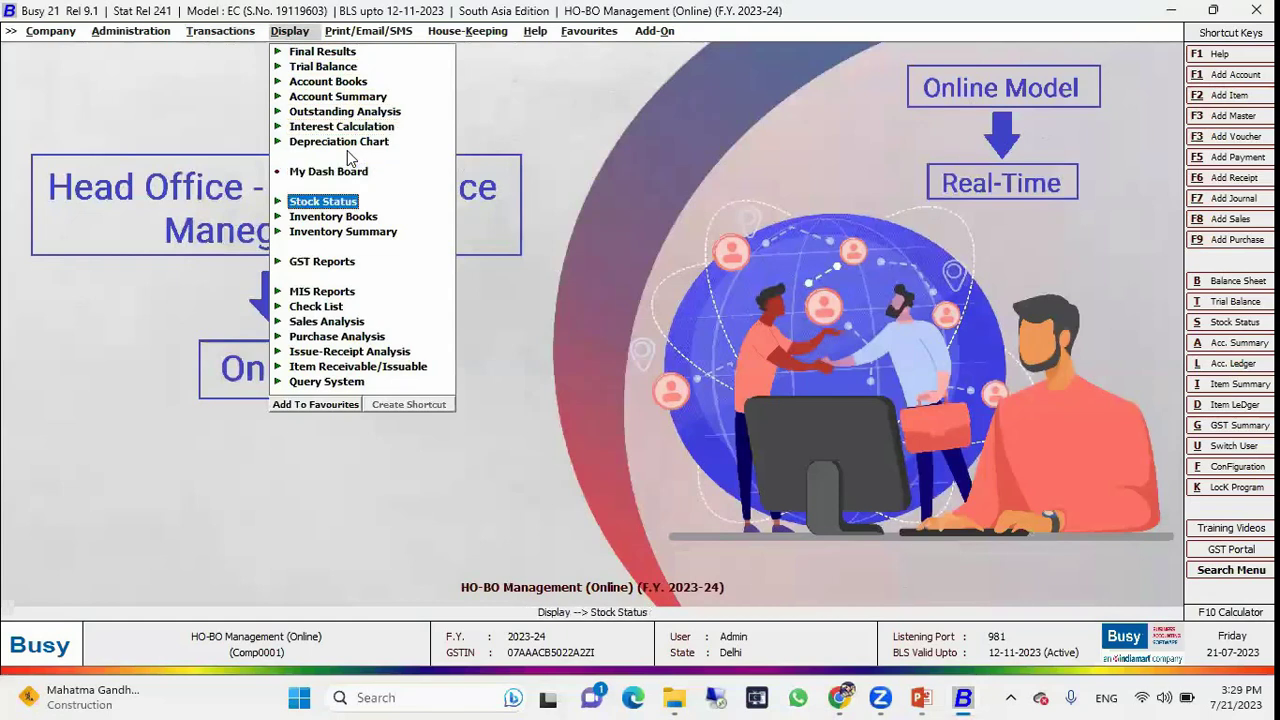
{"action": "key", "text": "Right"}
{"action": "key", "text": "Right"}
{"action": "key", "text": "Down"}
{"action": "key", "text": "Down"}
{"action": "key", "text": "Return"}
{"action": "key", "text": "Return"}
{"action": "key", "text": "Return"}
{"action": "key", "text": "Return"}
{"action": "key", "text": "Return"}
{"action": "key", "text": "Return"}
{"action": "key", "text": "Return"}
{"action": "key", "text": "Return"}
{"action": "key", "text": "Return"}
{"action": "key", "text": "Return"}
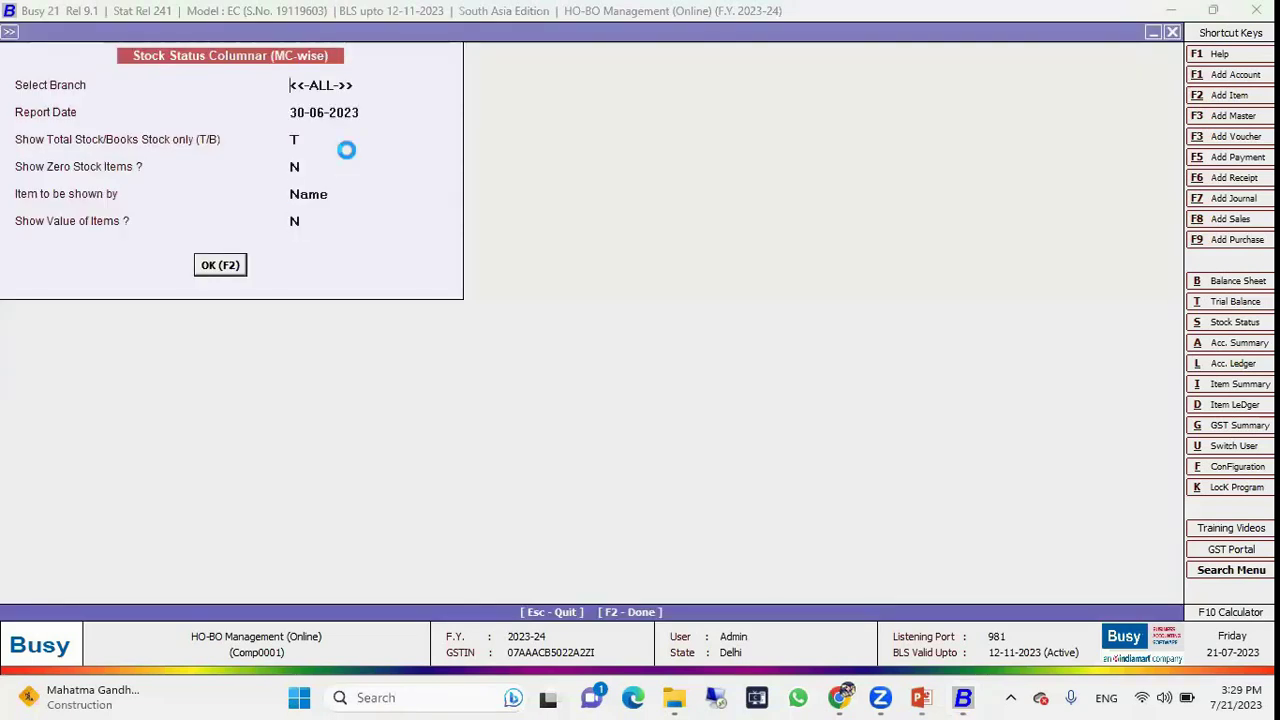
{"action": "key", "text": "F2"}
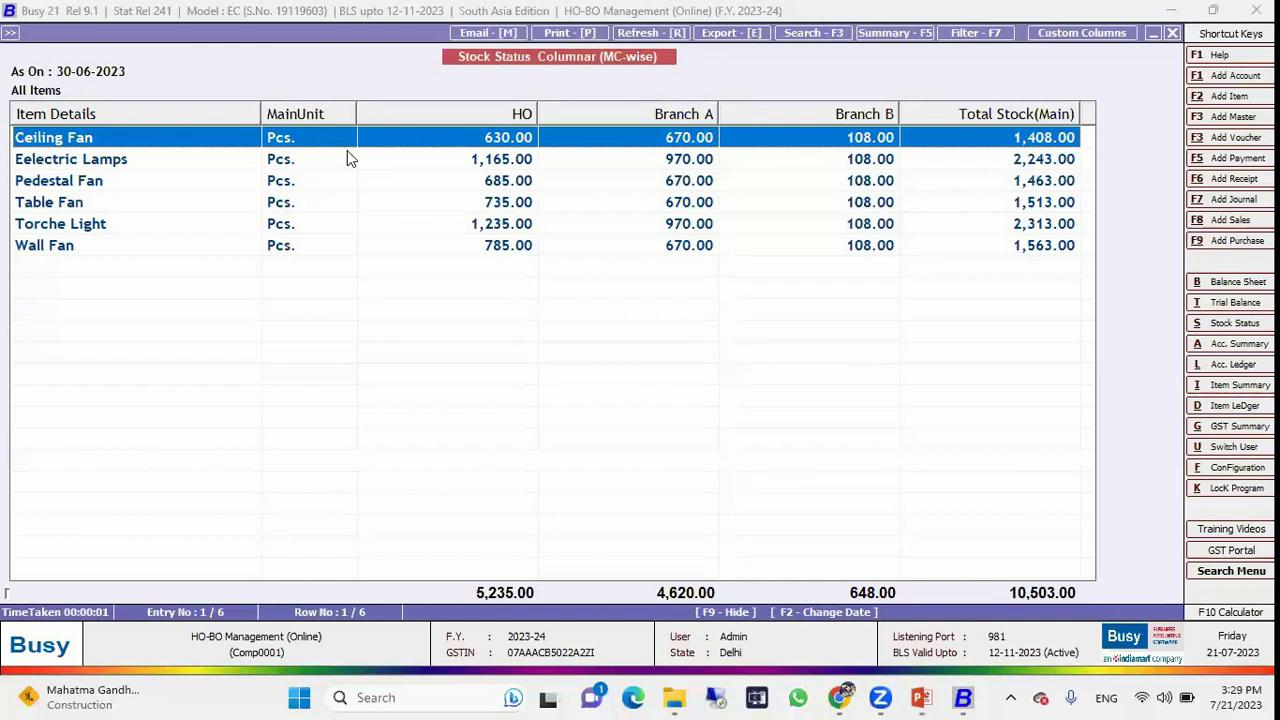
{"action": "key", "text": "Escape"}
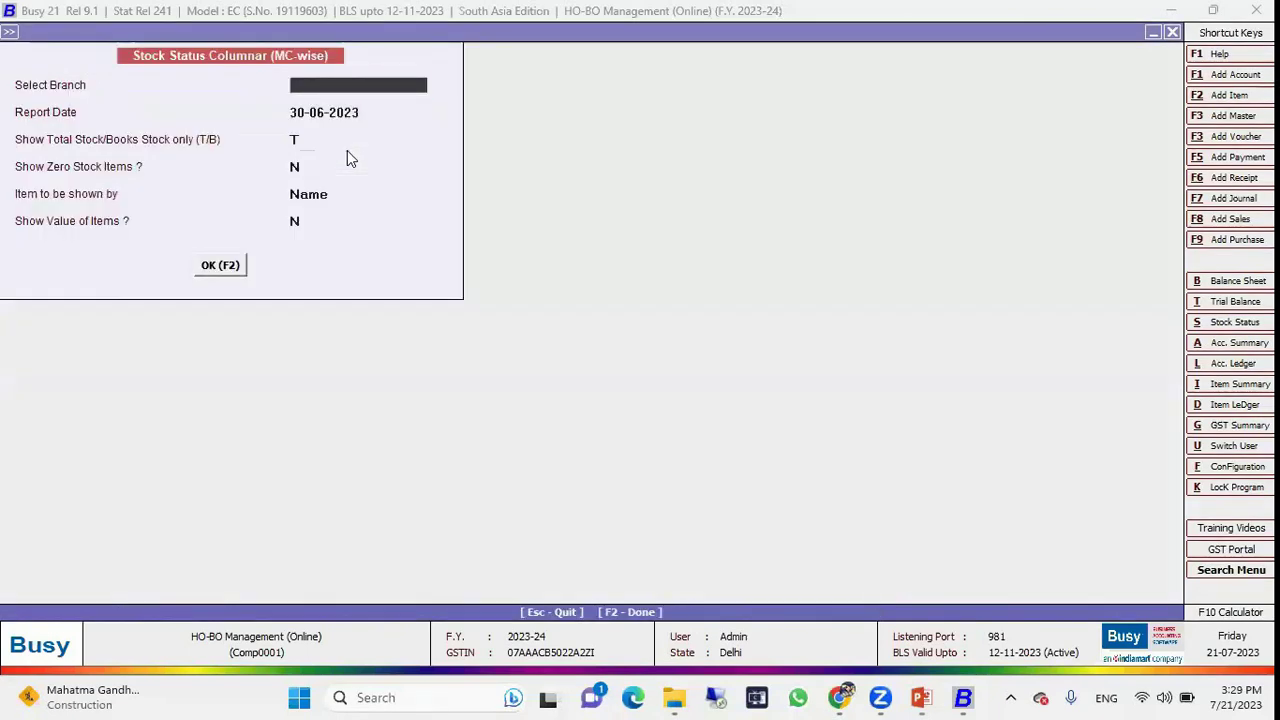
{"action": "key", "text": "Escape"}
{"action": "key", "text": "Left"}
{"action": "key", "text": "Left"}
{"action": "key", "text": "Left"}
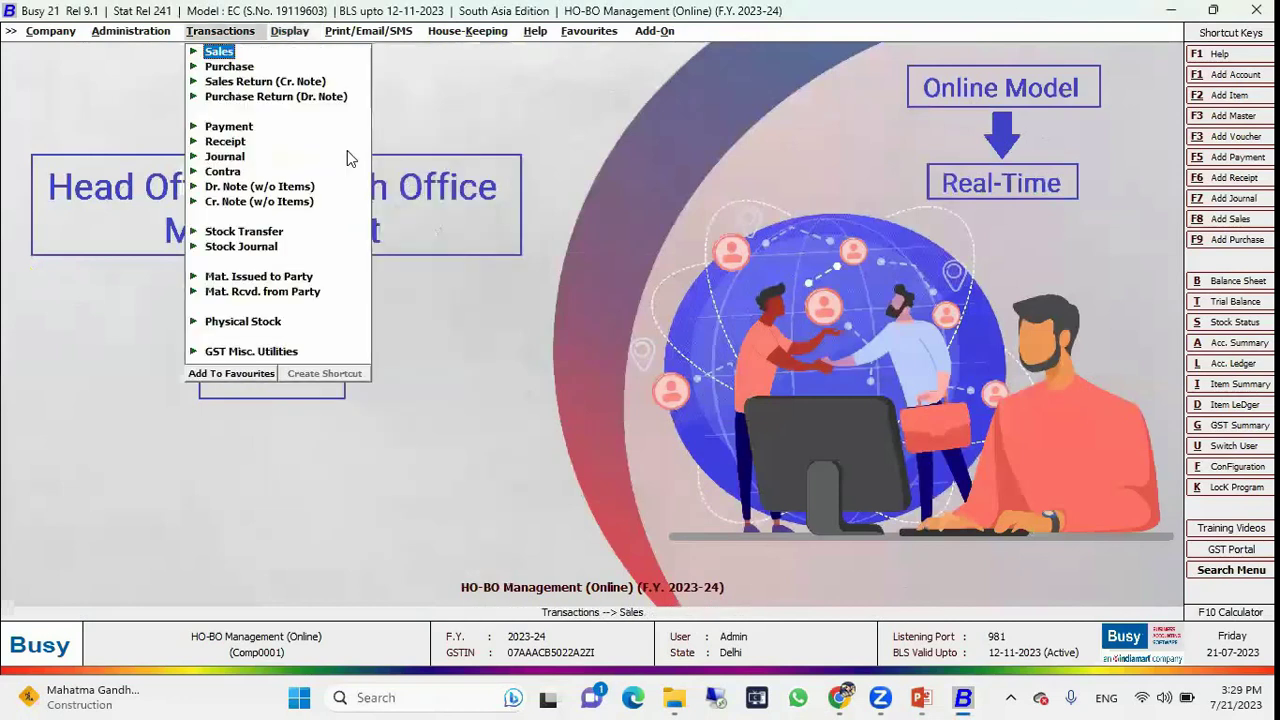
Close the online company, open HO-BO Management (Offline), and enter Admin with its password.
{"action": "key", "text": "Return"}
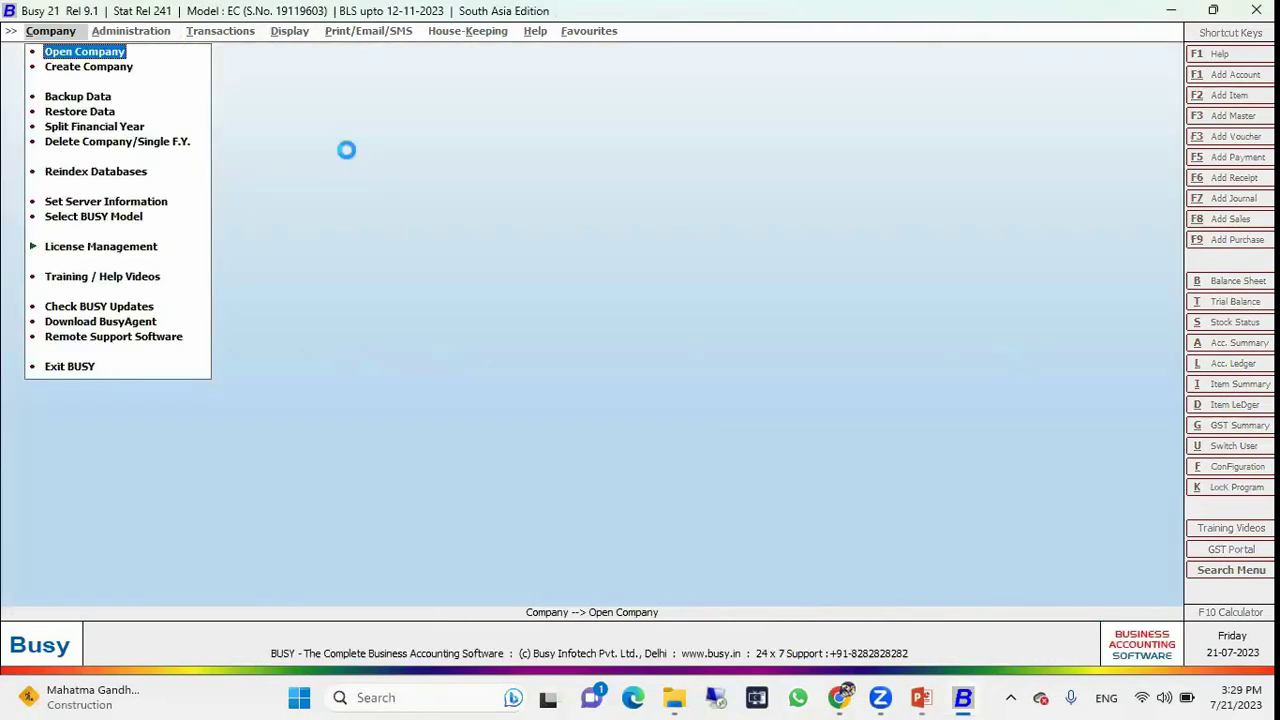
{"action": "key", "text": "Return"}
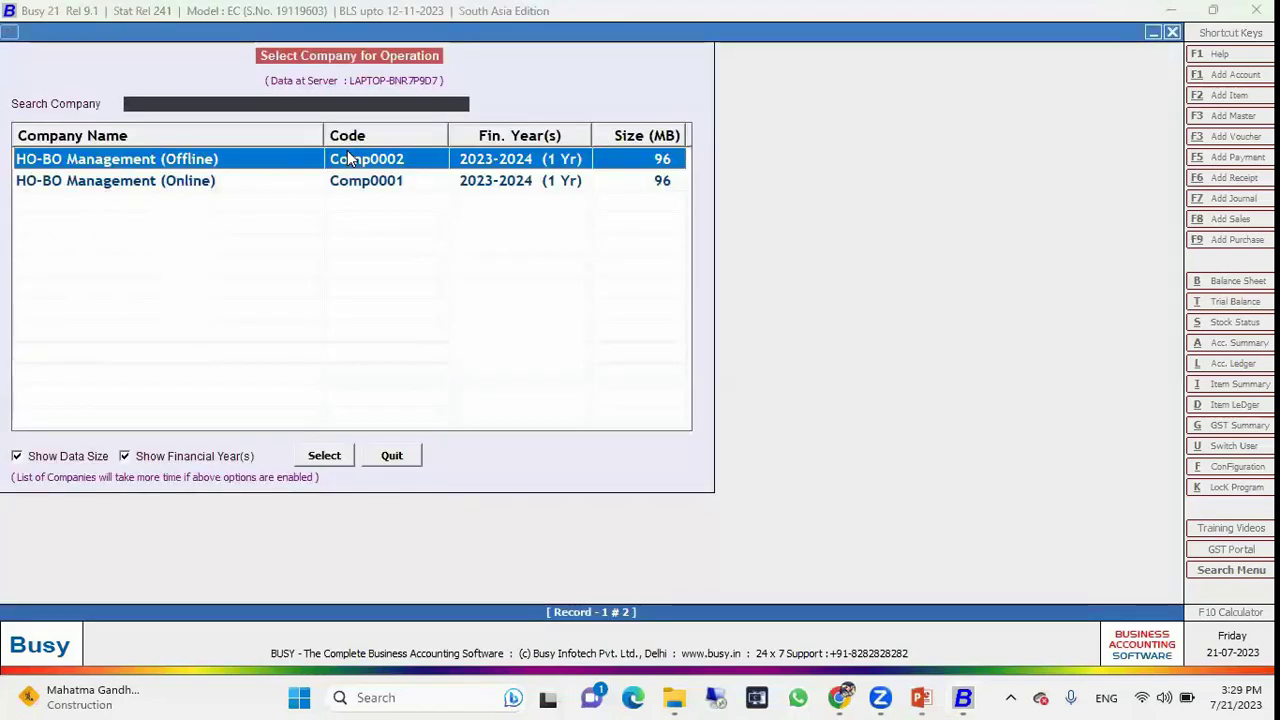
{"action": "key", "text": "Return"}
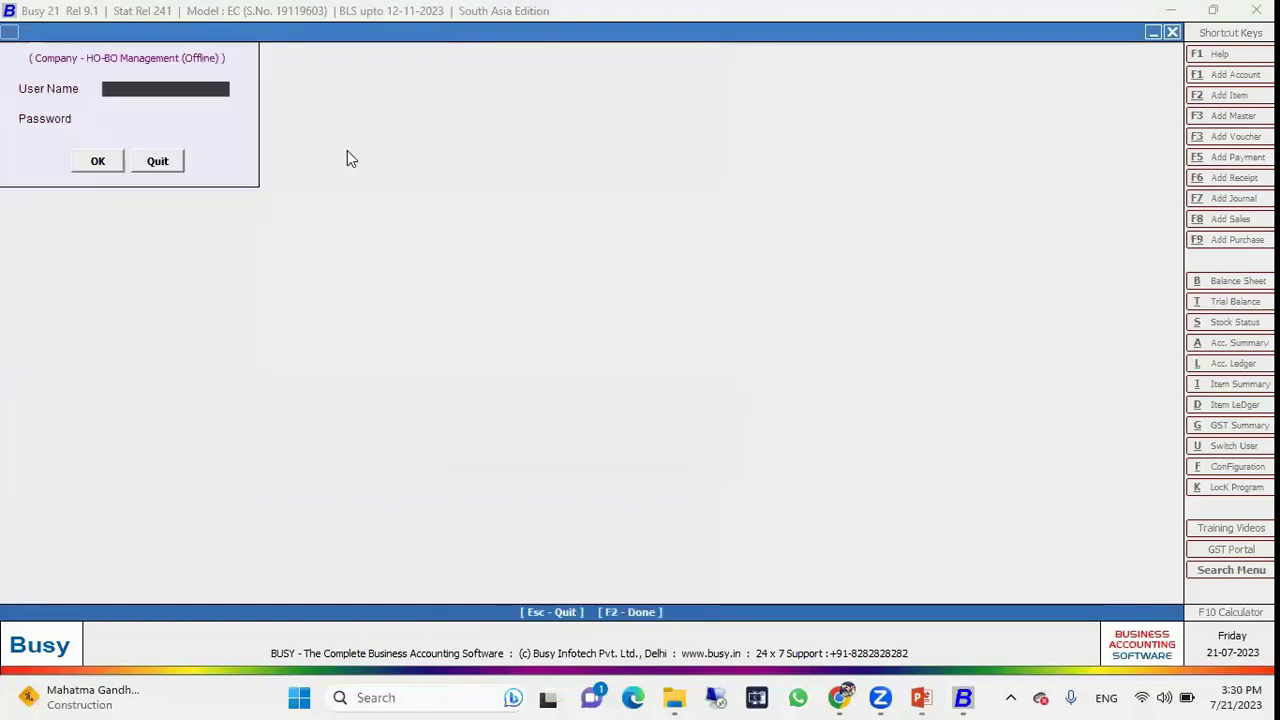
{"action": "type", "text": "Admin"}
{"action": "key", "text": "Return"}
{"action": "type", "text": "1"}
{"action": "key", "text": "Return"}
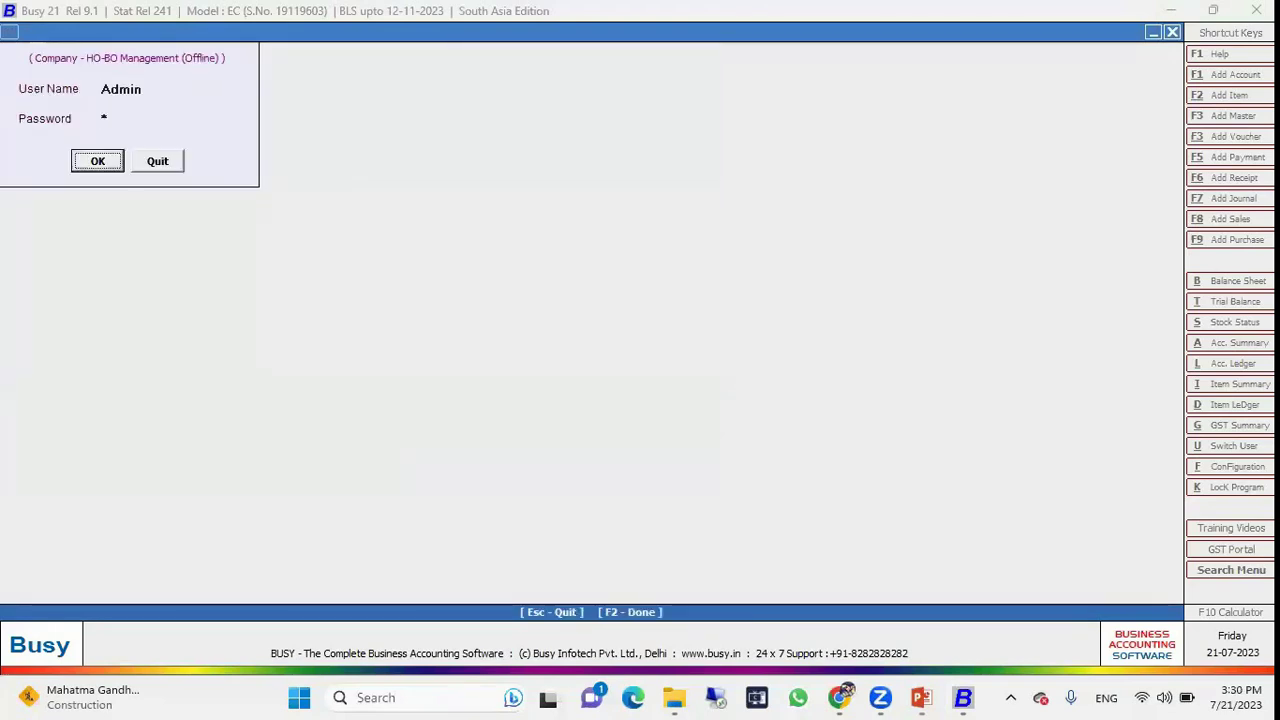
{"action": "key", "text": "Return"}
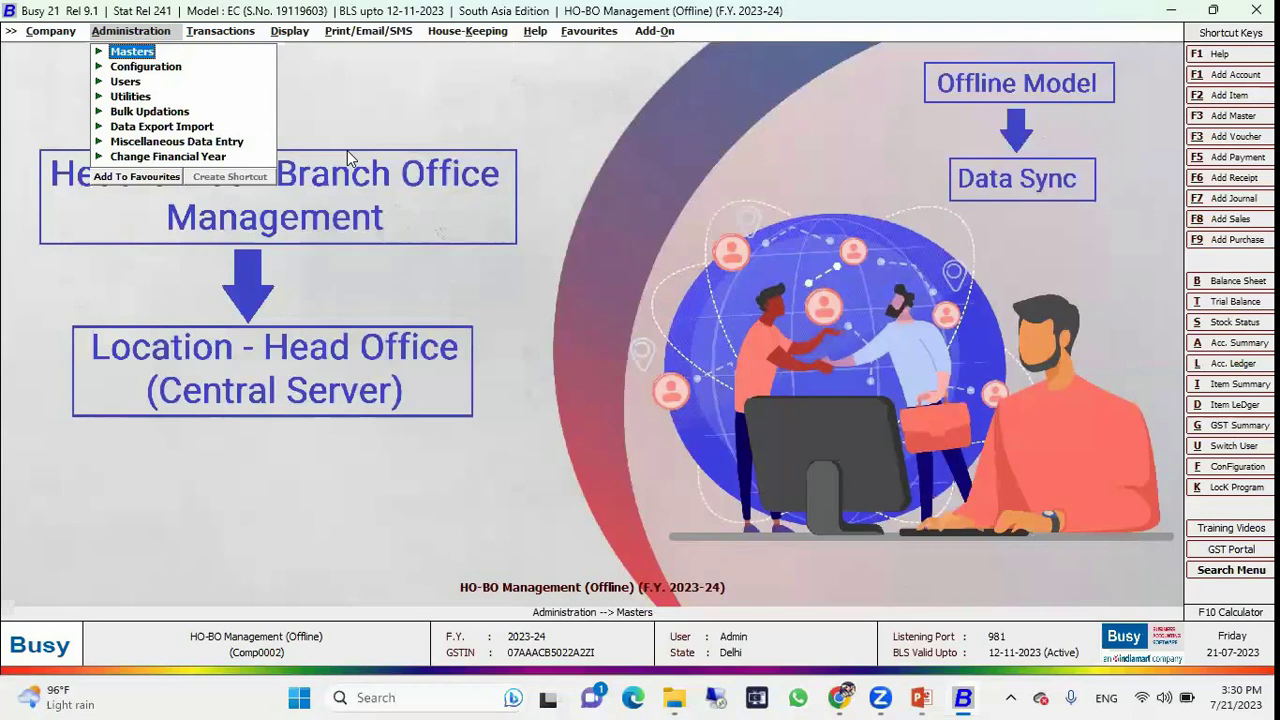
Open Enterprise Features and go to Branch Details beside Enable Multi Branch Details.
{"action": "key", "text": "Down"}
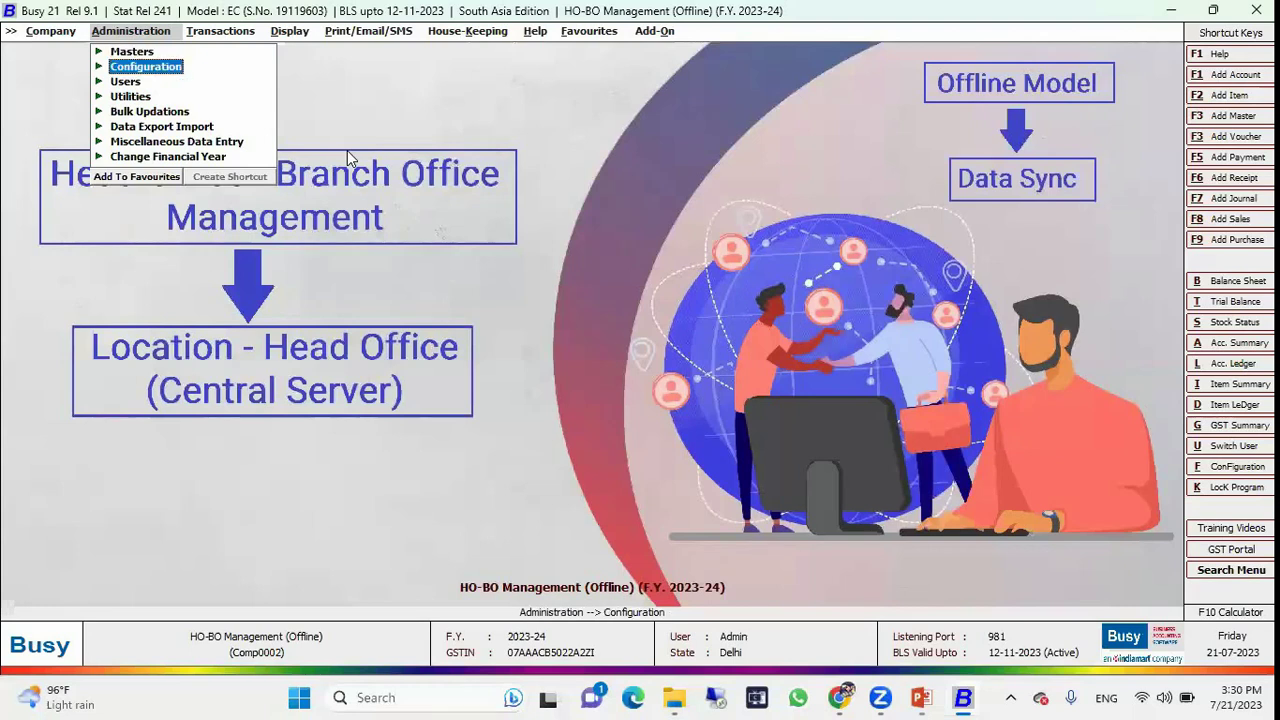
{"action": "key", "text": "Return"}
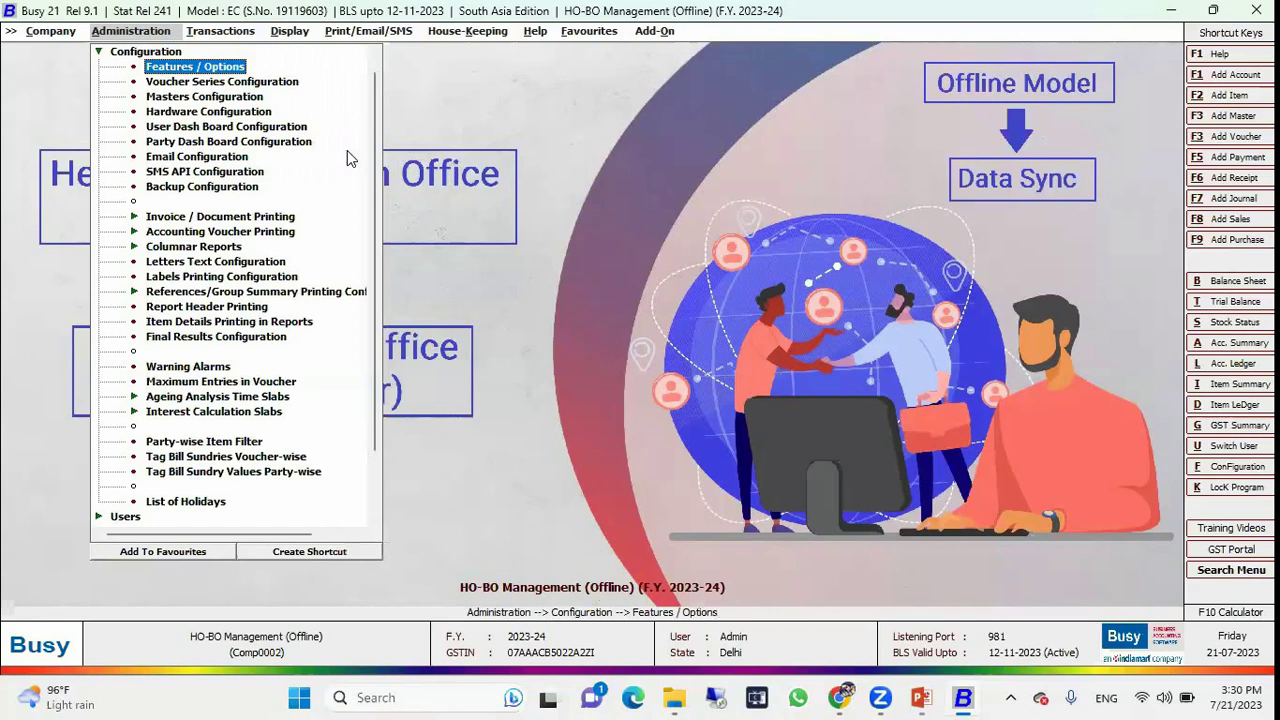
{"action": "key", "text": "Return"}
{"action": "key", "text": "Down"}
{"action": "key", "text": "Down"}
{"action": "key", "text": "Down"}
{"action": "key", "text": "Down"}
{"action": "key", "text": "Down"}
{"action": "key", "text": "Down"}
{"action": "key", "text": "Down"}
{"action": "key", "text": "Down"}
{"action": "key", "text": "Down"}
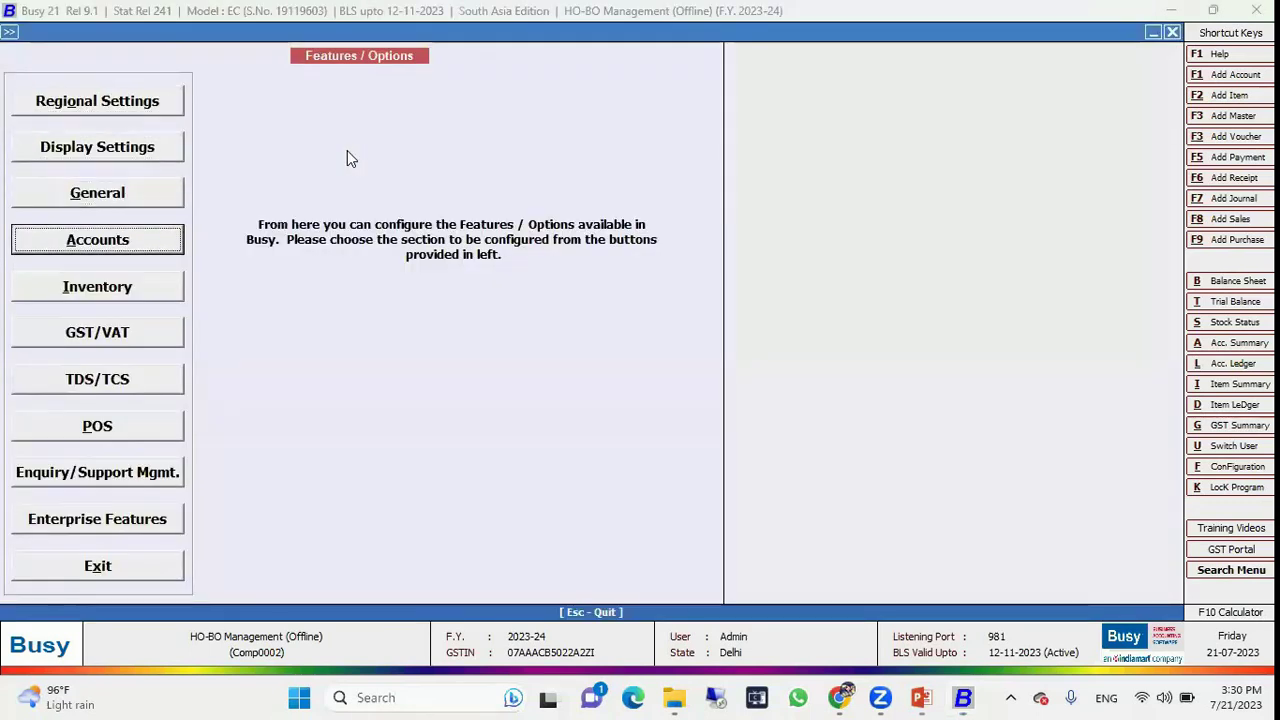
{"action": "key", "text": "Return"}
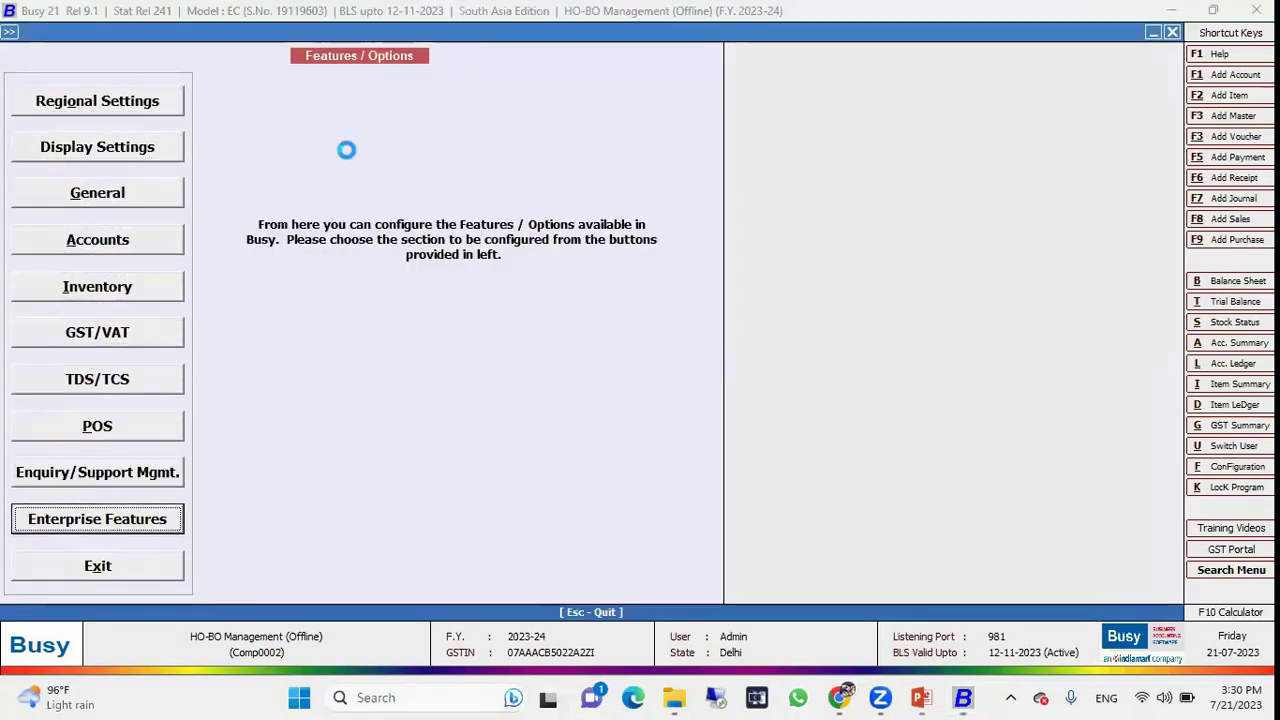
{"action": "left_click", "coordinate": [378, 344]}
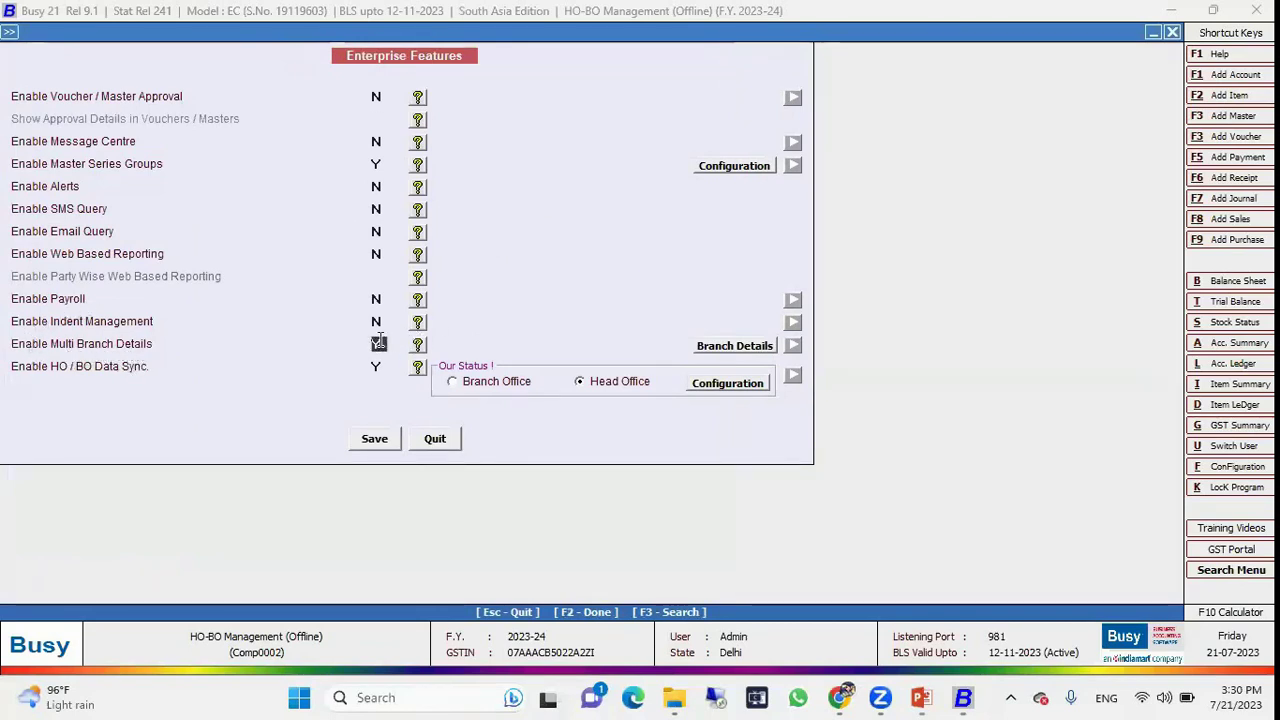
{"action": "left_click", "coordinate": [726, 348]}
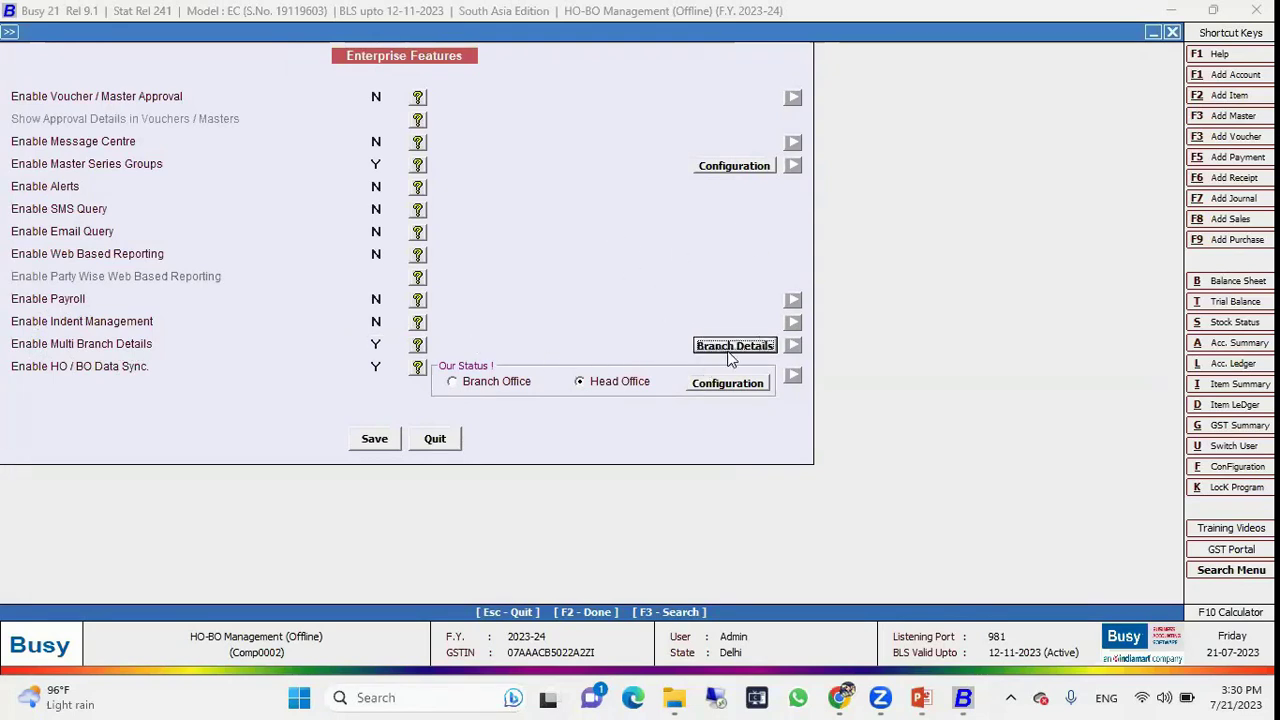
Load Branch A, Branch B and HO in Branch wise Company Details, then exit.
{"action": "left_click", "coordinate": [731, 345]}
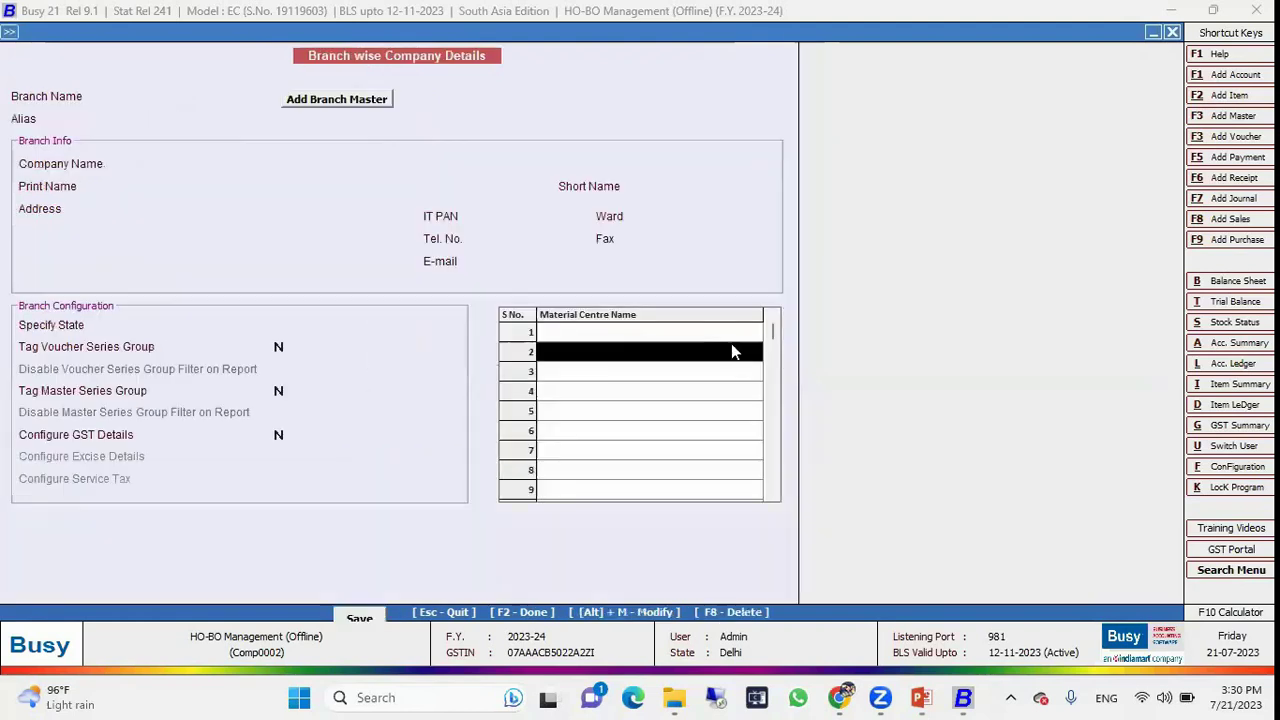
{"action": "left_click", "coordinate": [189, 94]}
{"action": "key", "text": "Return"}
{"action": "left_click", "coordinate": [189, 94]}
{"action": "key", "text": "space"}
{"action": "key", "text": "Down"}
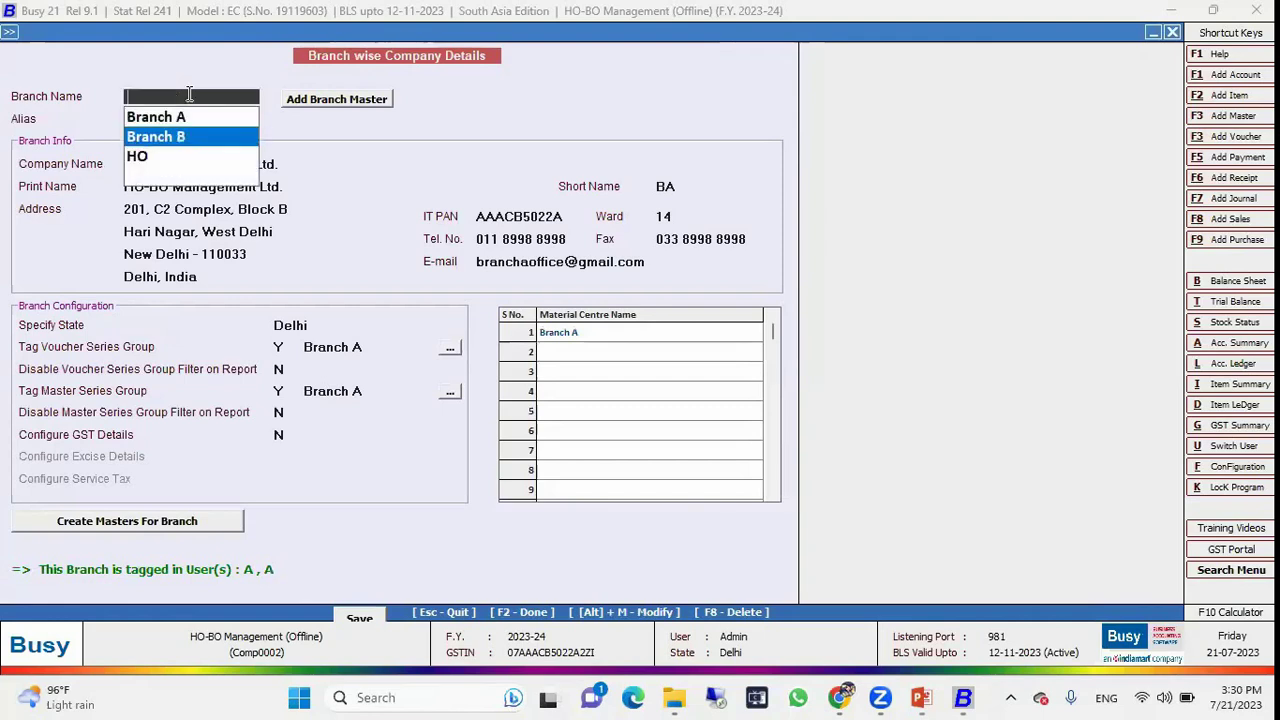
{"action": "key", "text": "Return"}
{"action": "left_click", "coordinate": [189, 94]}
{"action": "key", "text": "Down"}
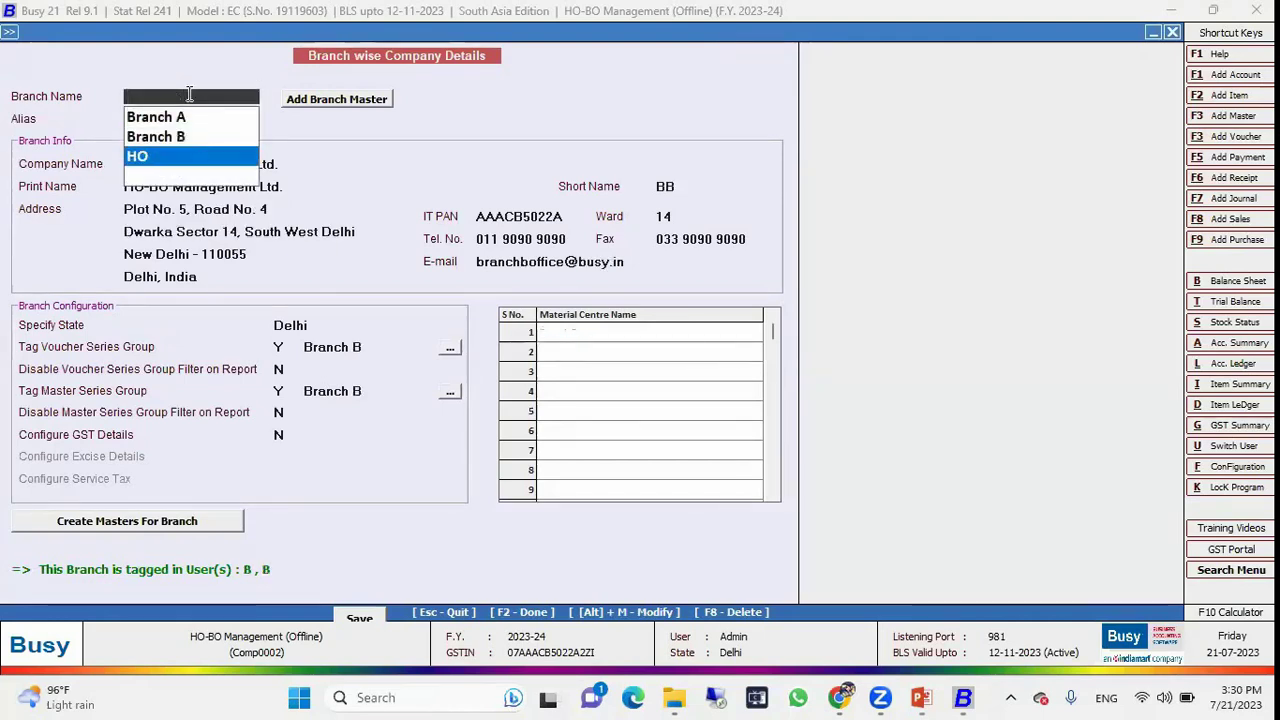
{"action": "key", "text": "Return"}
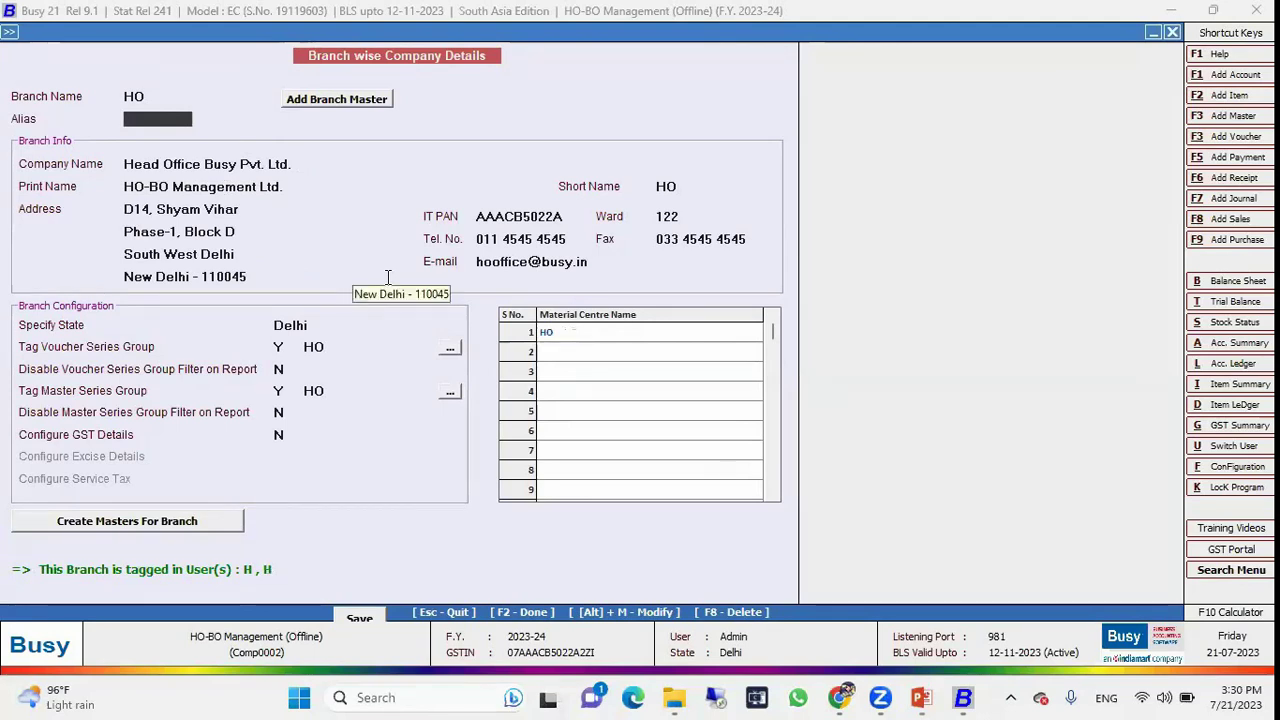
{"action": "key", "text": "Escape"}
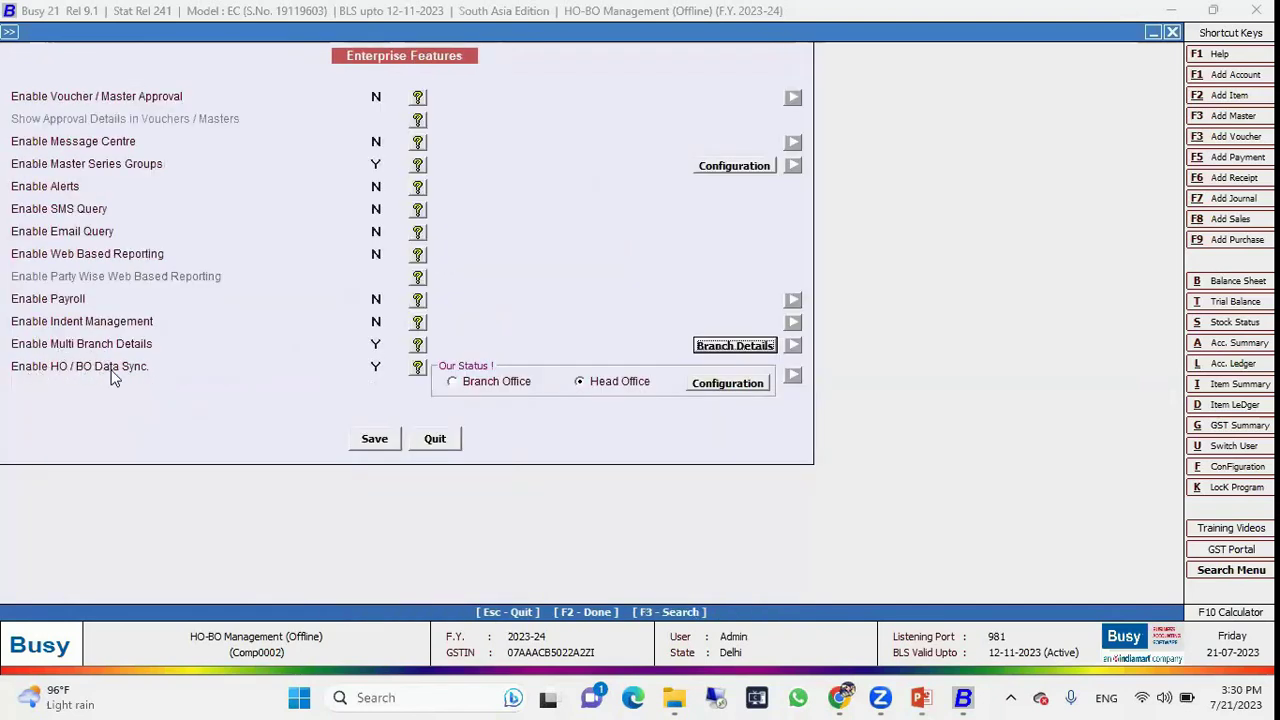
Review Branch A's head office data sync configuration and quit it.
{"action": "left_click", "coordinate": [376, 364]}
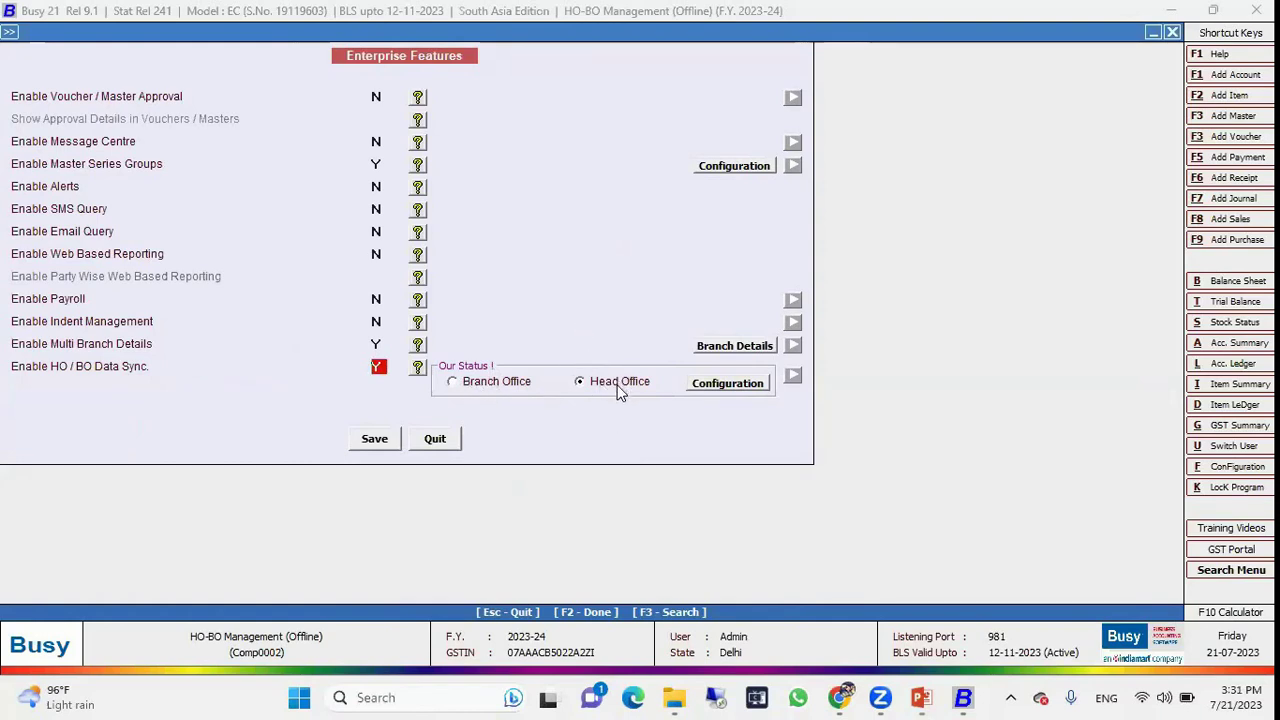
{"action": "left_click", "coordinate": [728, 387]}
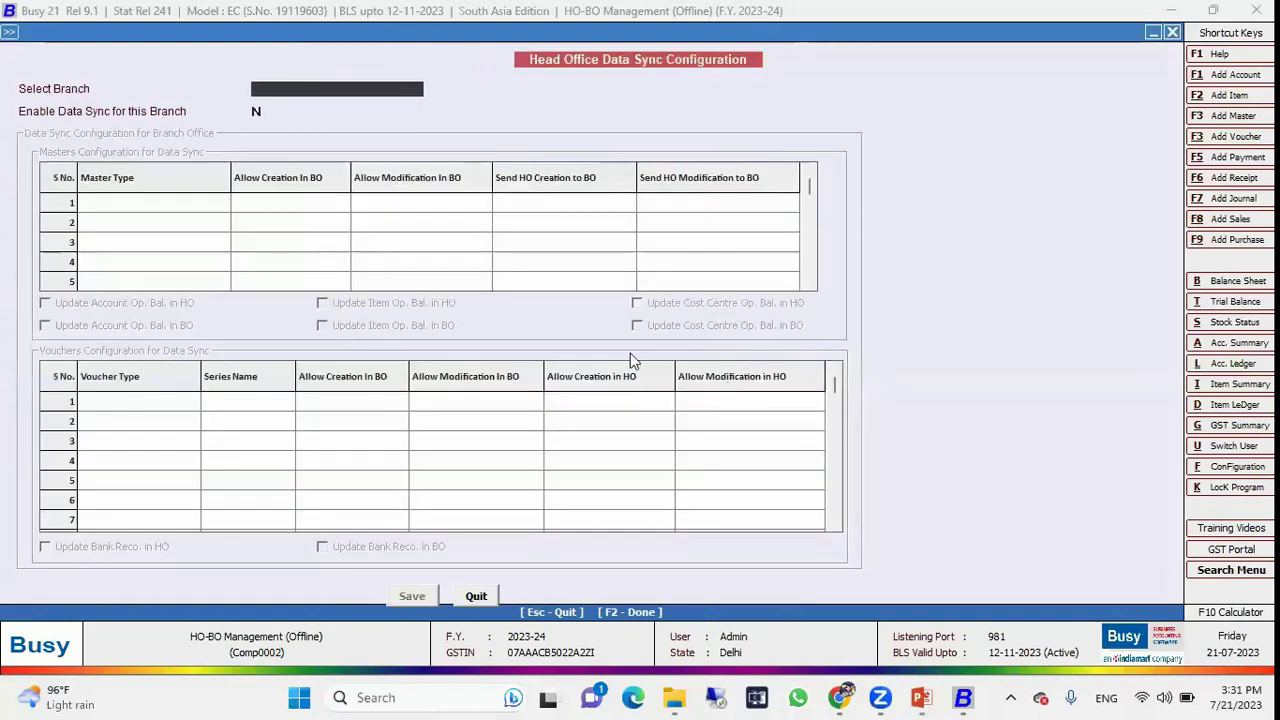
{"action": "key", "text": "Return"}
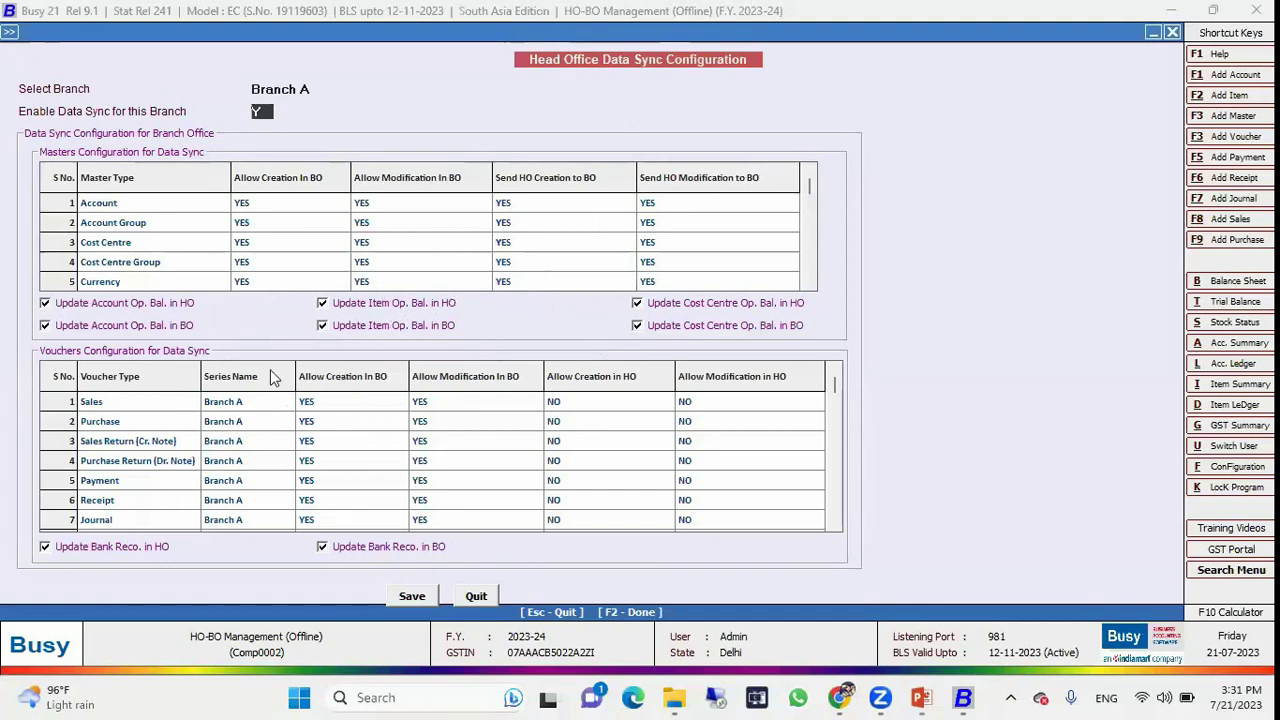
{"action": "left_click", "coordinate": [480, 594]}
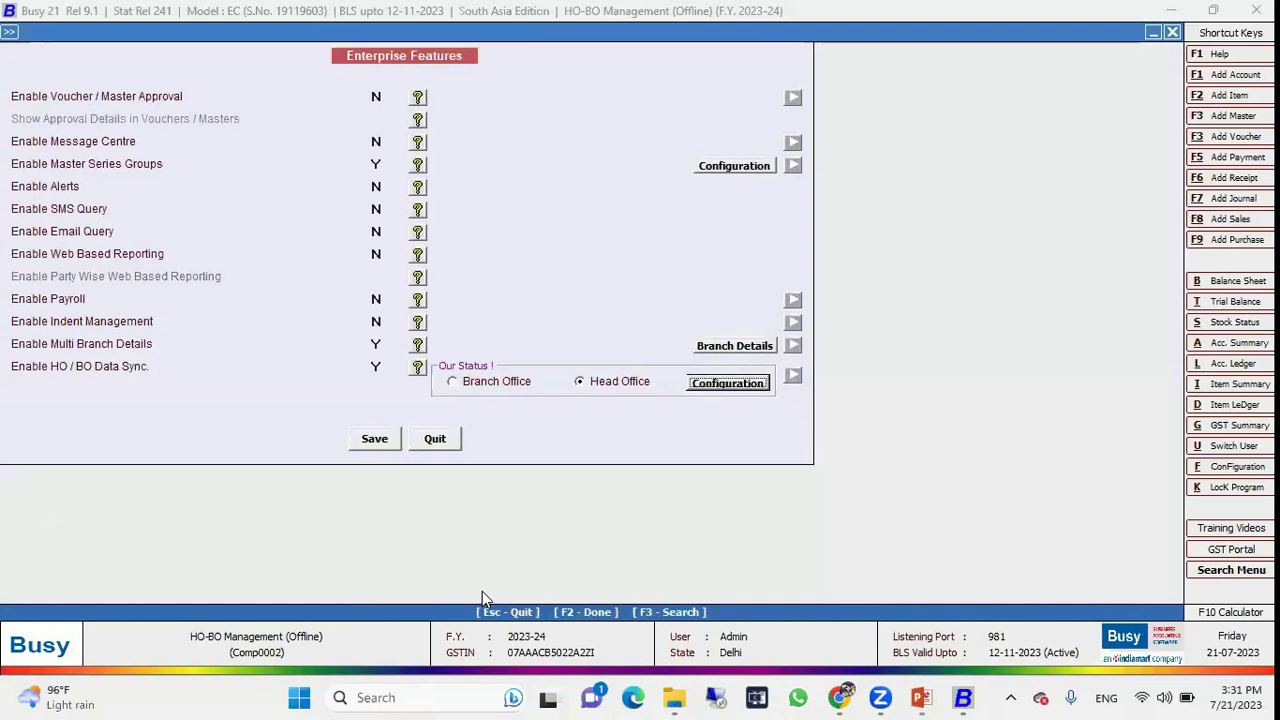
Review Branch B's data sync configuration, then save Enterprise Features.
{"action": "left_click", "coordinate": [729, 385]}
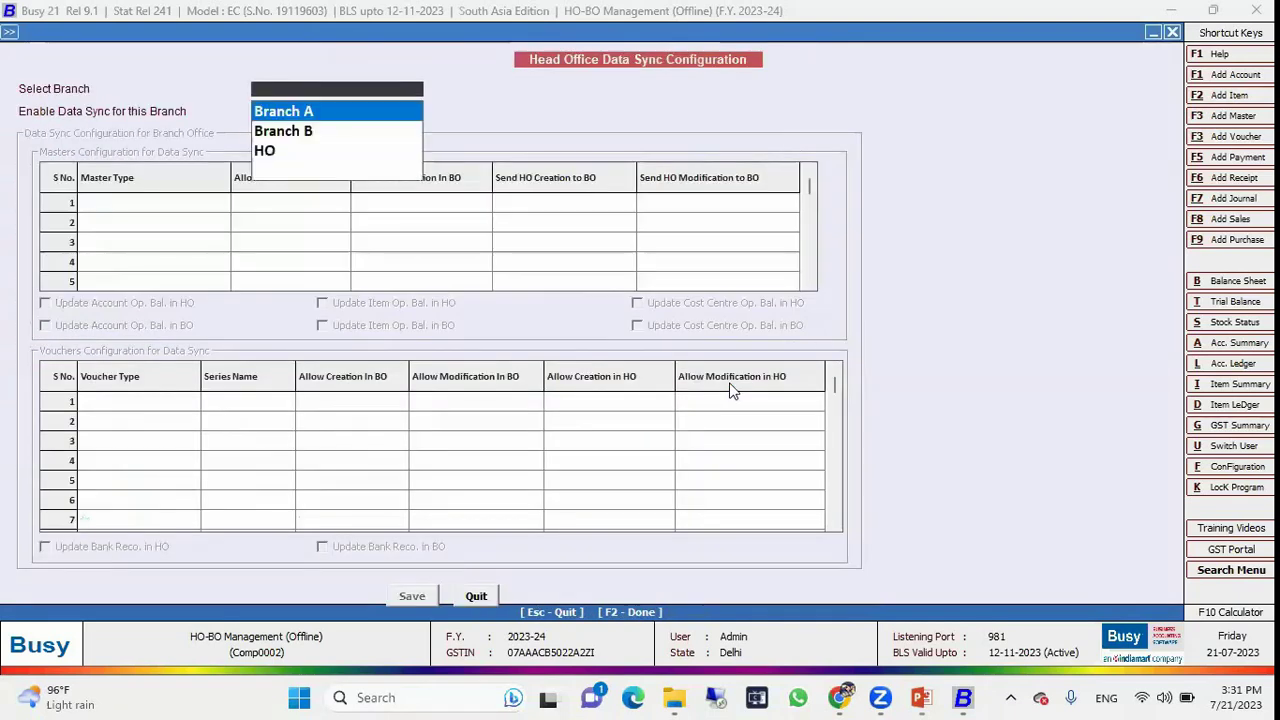
{"action": "key", "text": "Down"}
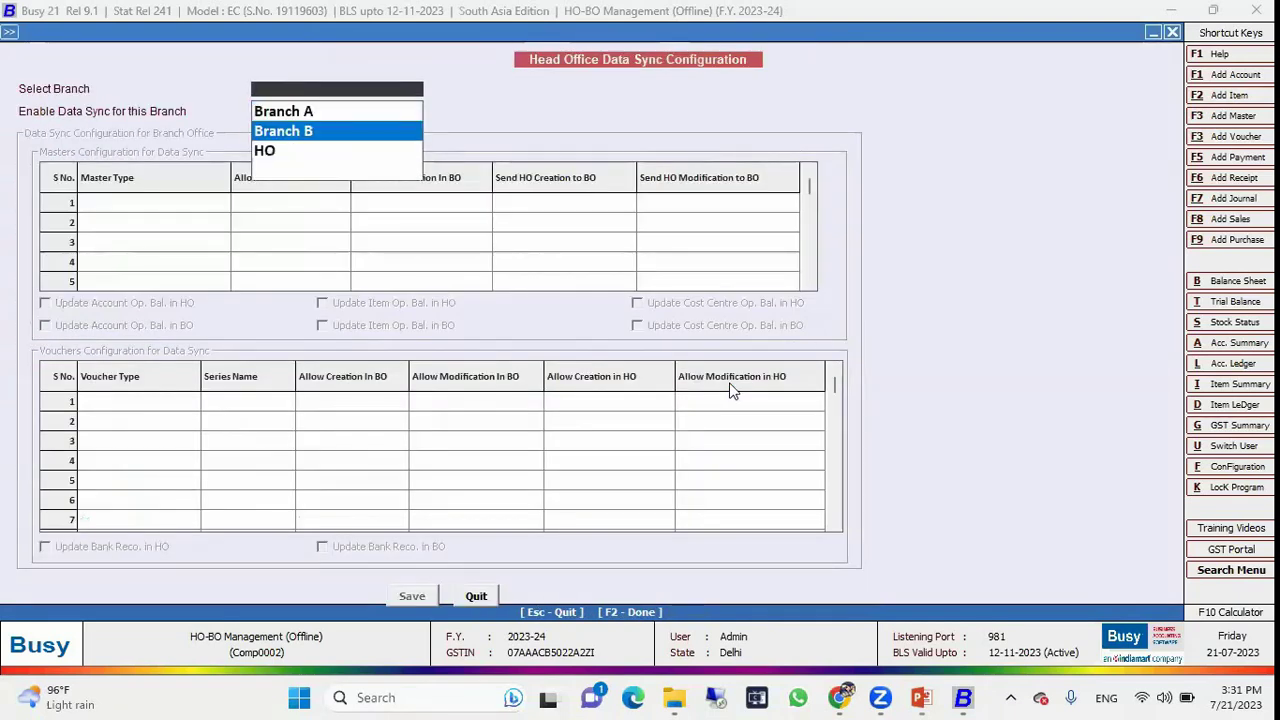
{"action": "key", "text": "Return"}
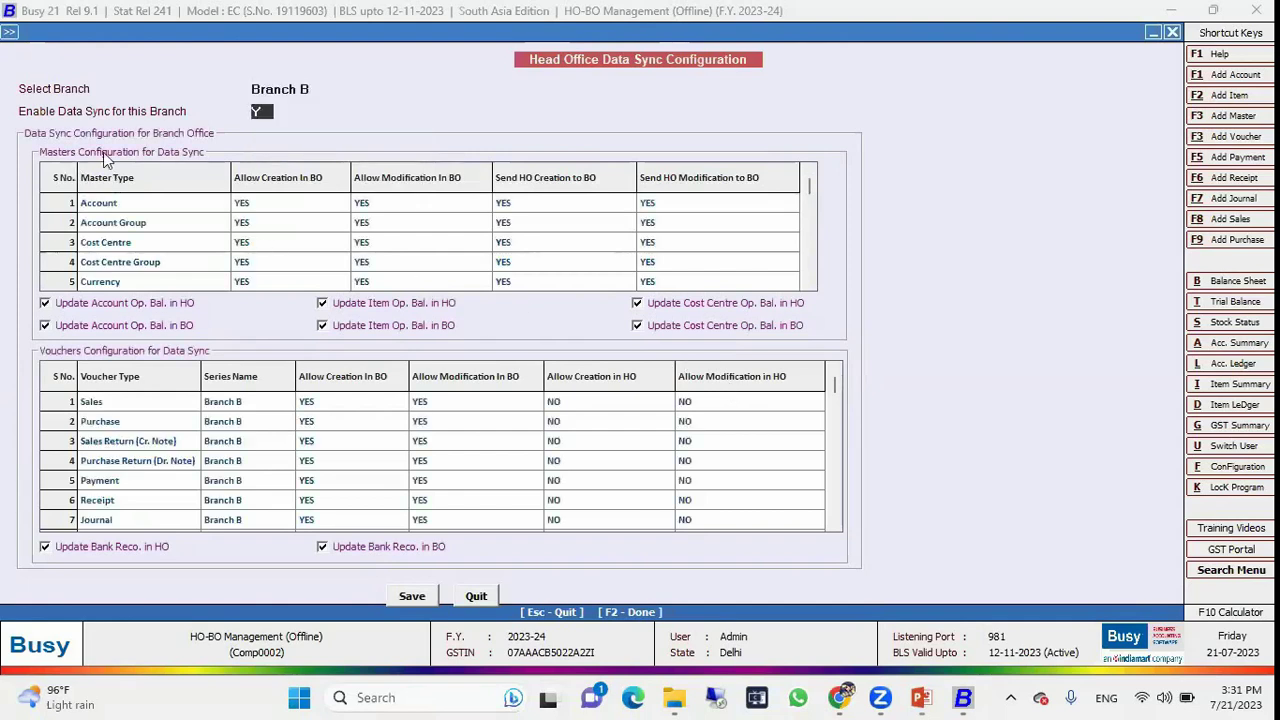
{"action": "left_click", "coordinate": [476, 595]}
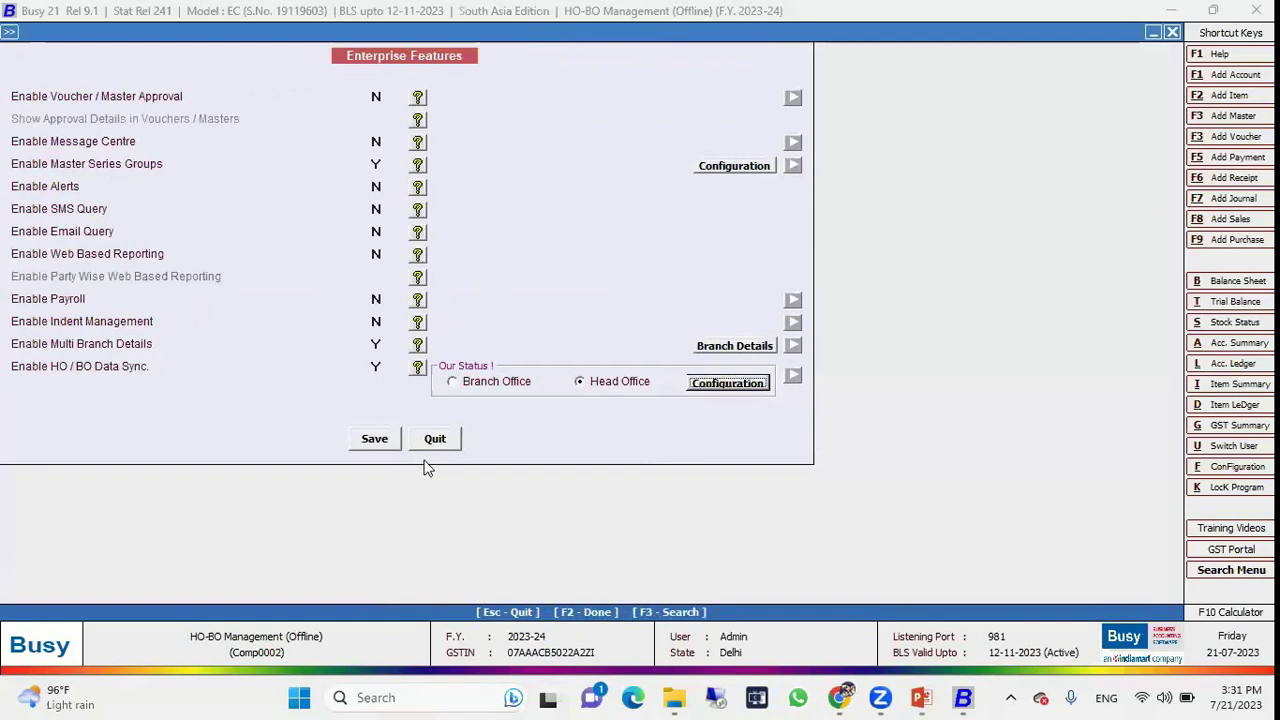
{"action": "left_click", "coordinate": [377, 441]}
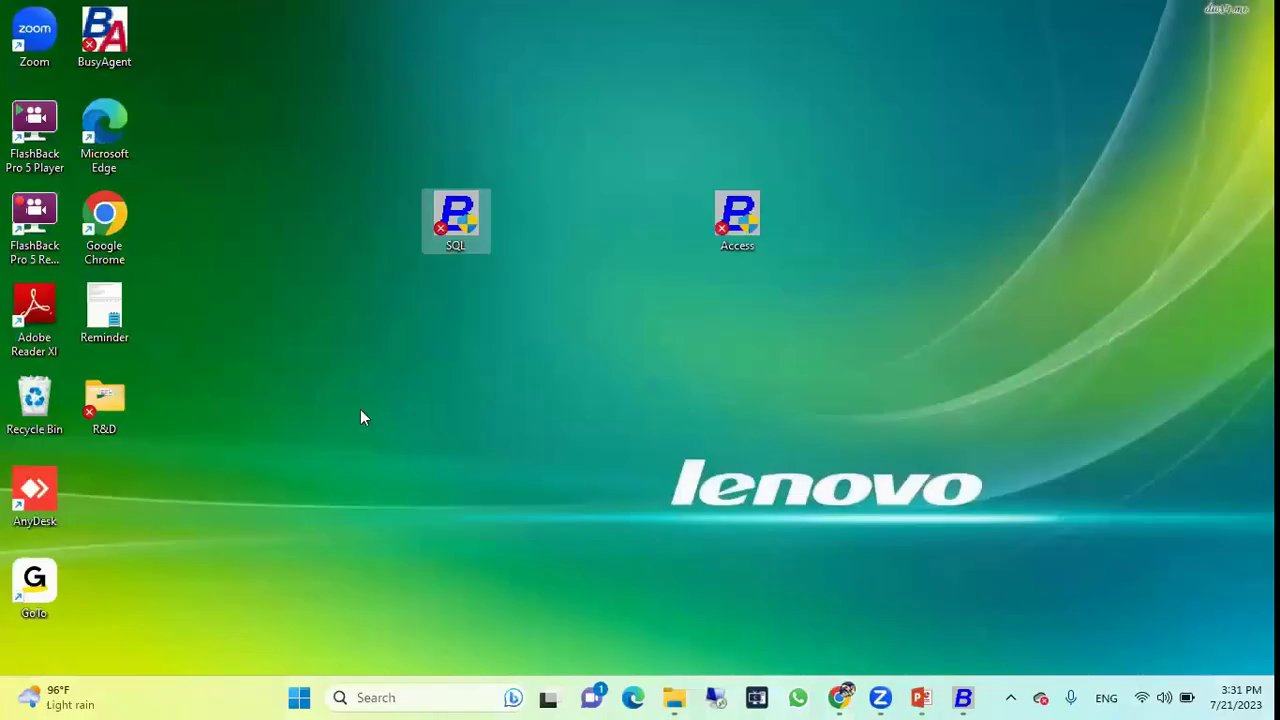
Launch Access Busy and open the Branch A Office Pvt. Ltd. company.
{"action": "double_click", "coordinate": [741, 213]}
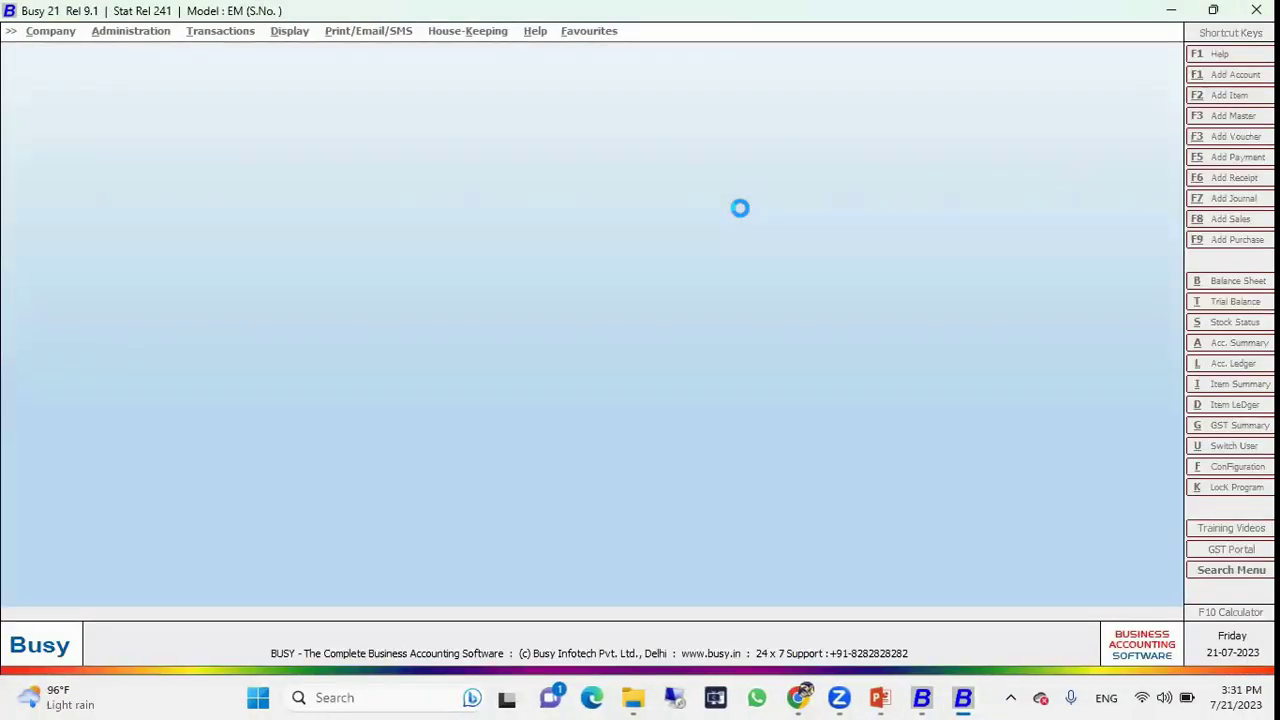
{"action": "key", "text": "Return"}
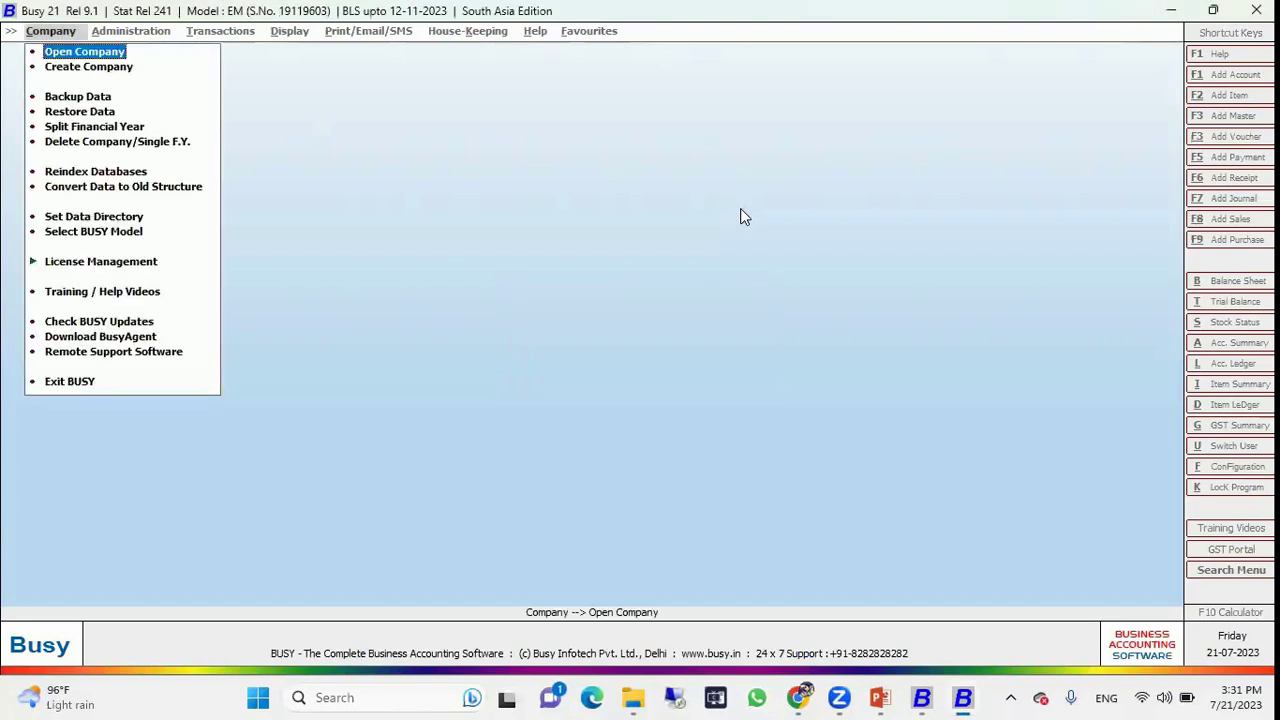
{"action": "key", "text": "Return"}
{"action": "key", "text": "Down"}
{"action": "key", "text": "Up"}
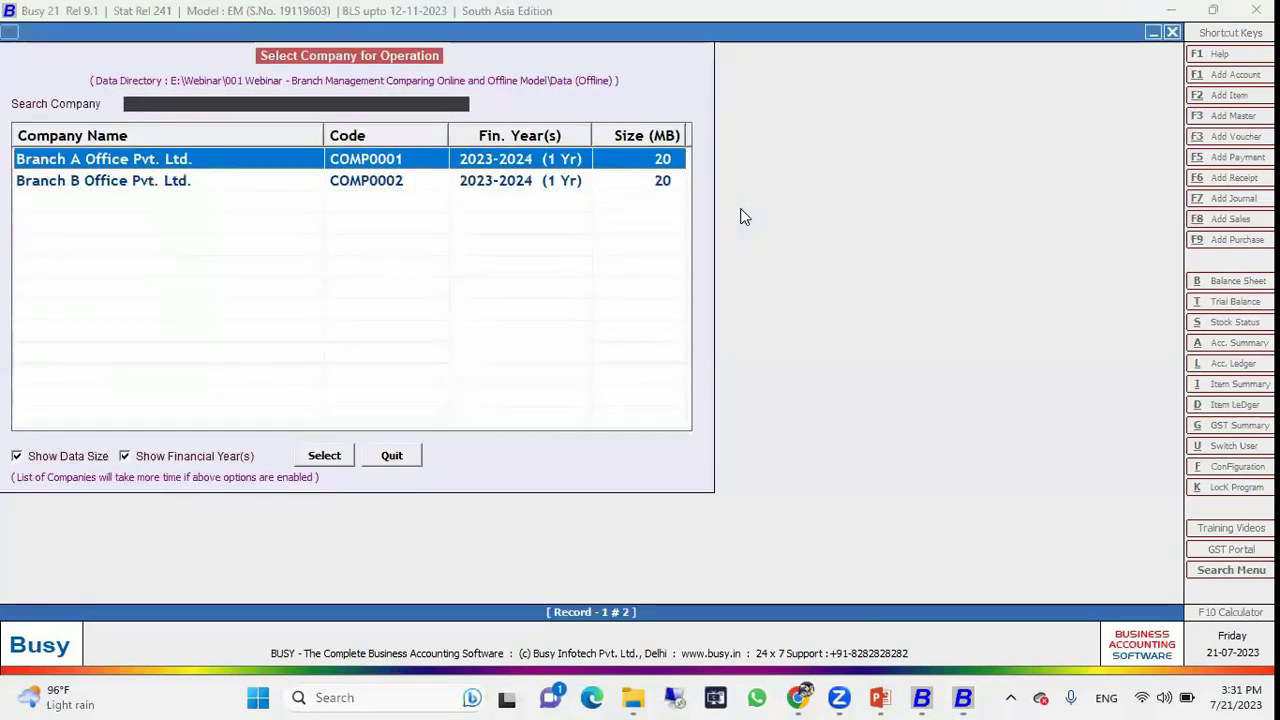
{"action": "key", "text": "Return"}
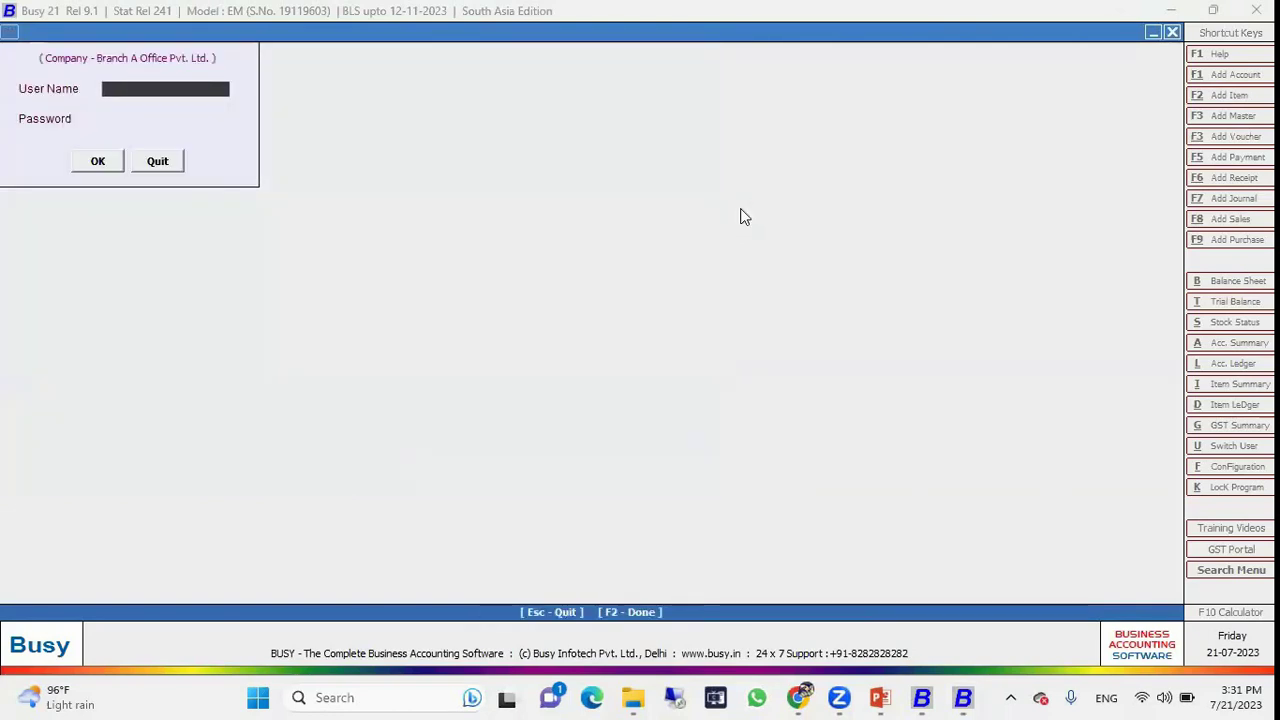
Log in with the Branch A user name and its password.
{"action": "type", "text": "A"}
{"action": "key", "text": "Return"}
{"action": "type", "text": "a"}
{"action": "key", "text": "Return"}
{"action": "key", "text": "Return"}
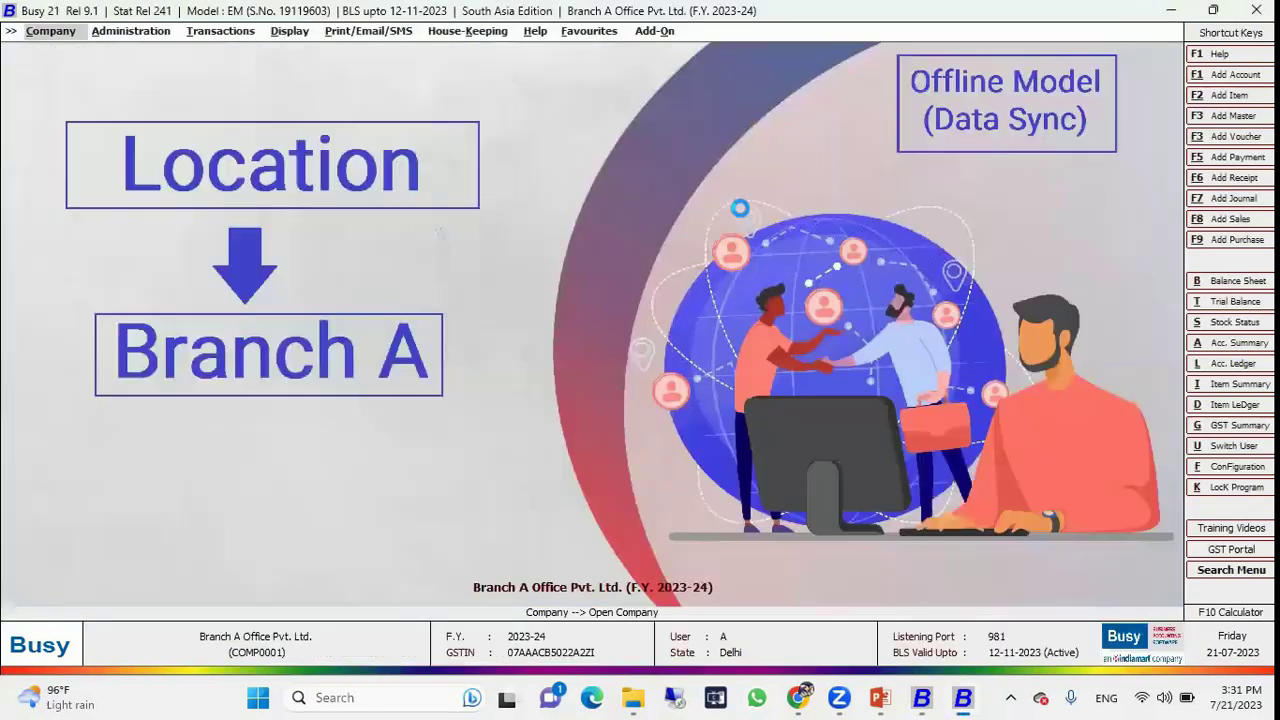
Open the HO/BO Data Sync configuration in Enterprise Features under Administration > Configuration > Features/Options.
{"action": "key", "text": "Right"}
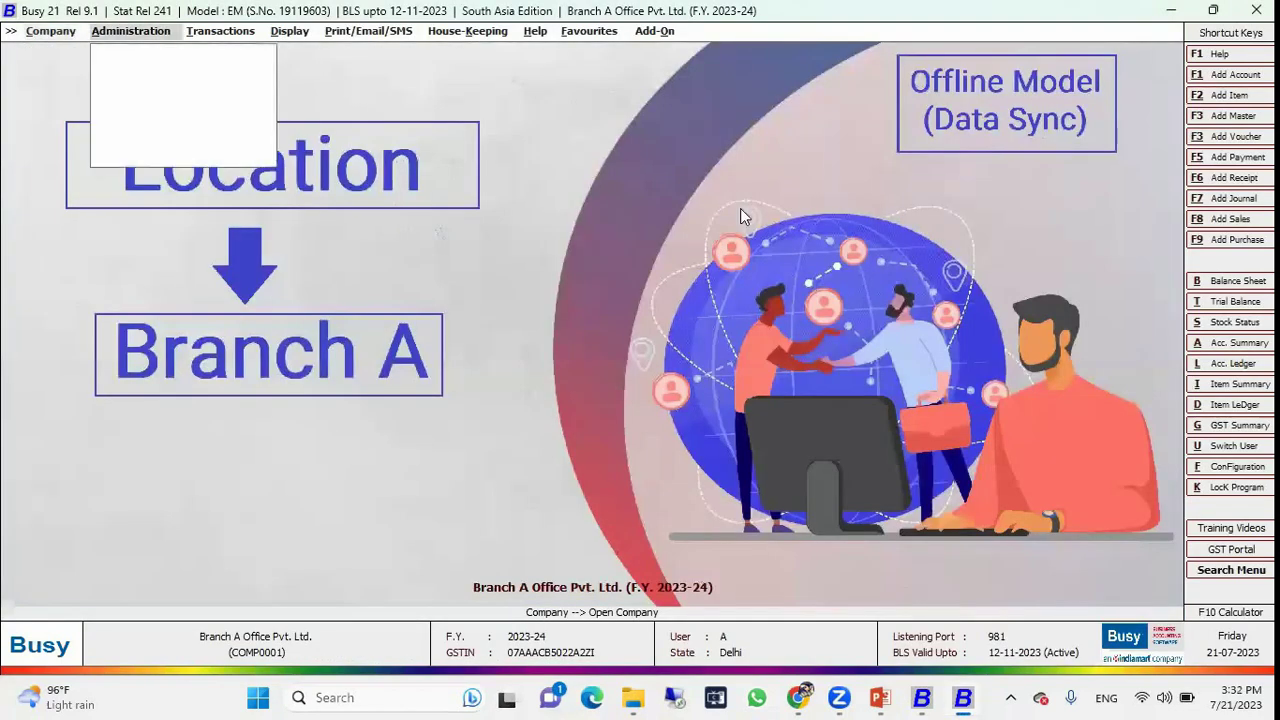
{"action": "key", "text": "Down"}
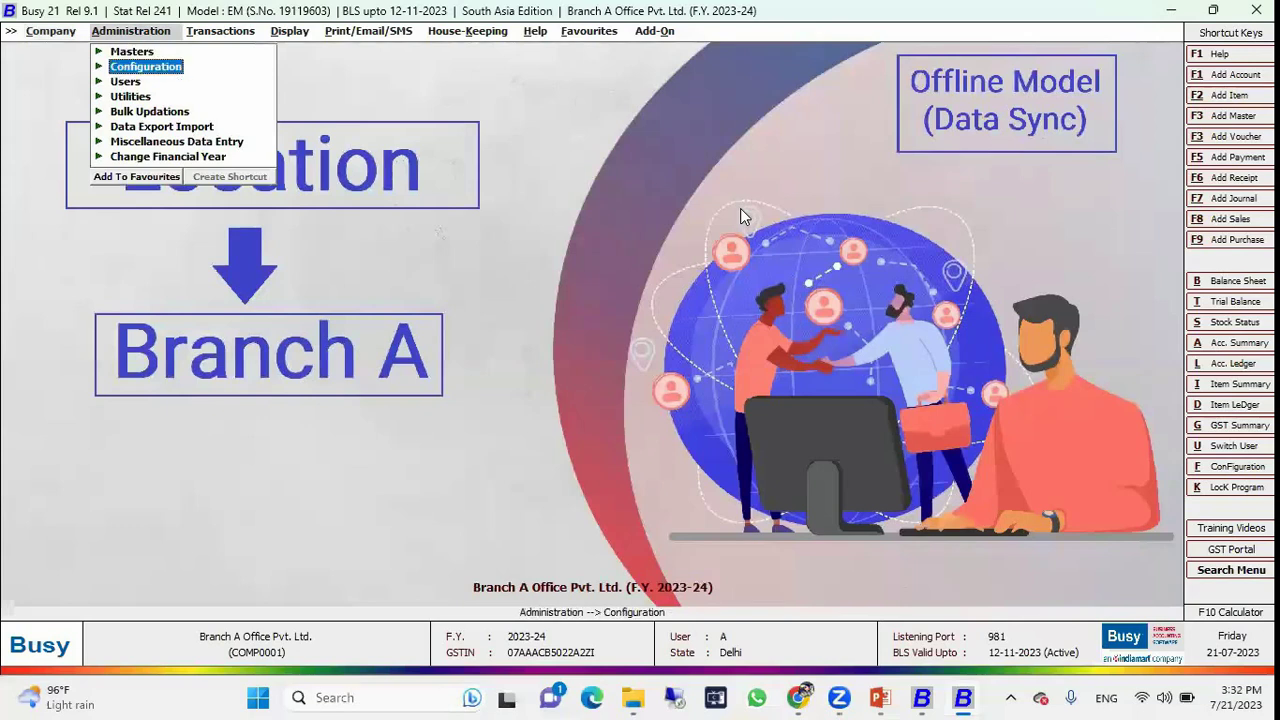
{"action": "key", "text": "Return"}
{"action": "key", "text": "Down"}
{"action": "key", "text": "Return"}
{"action": "key", "text": "Down"}
{"action": "key", "text": "Down"}
{"action": "key", "text": "Down"}
{"action": "key", "text": "Down"}
{"action": "key", "text": "Down"}
{"action": "key", "text": "Down"}
{"action": "key", "text": "Down"}
{"action": "key", "text": "Down"}
{"action": "key", "text": "Down"}
{"action": "key", "text": "Return"}
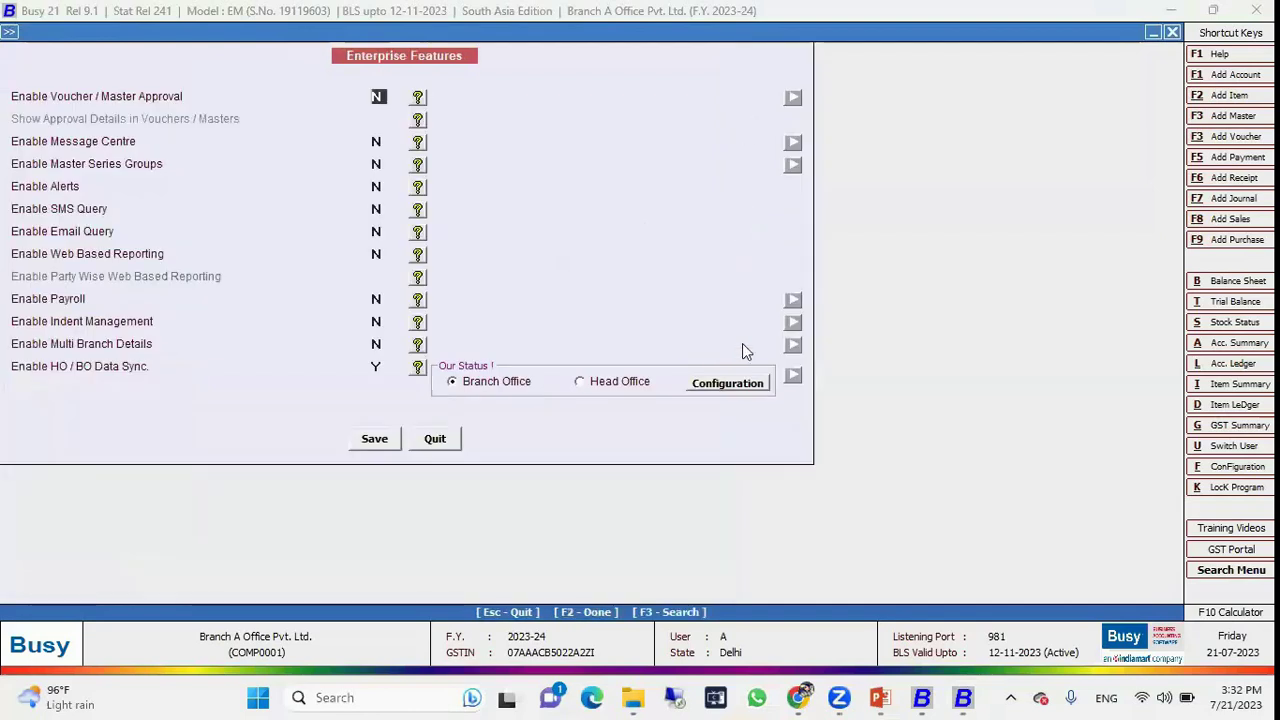
{"action": "left_click", "coordinate": [378, 366]}
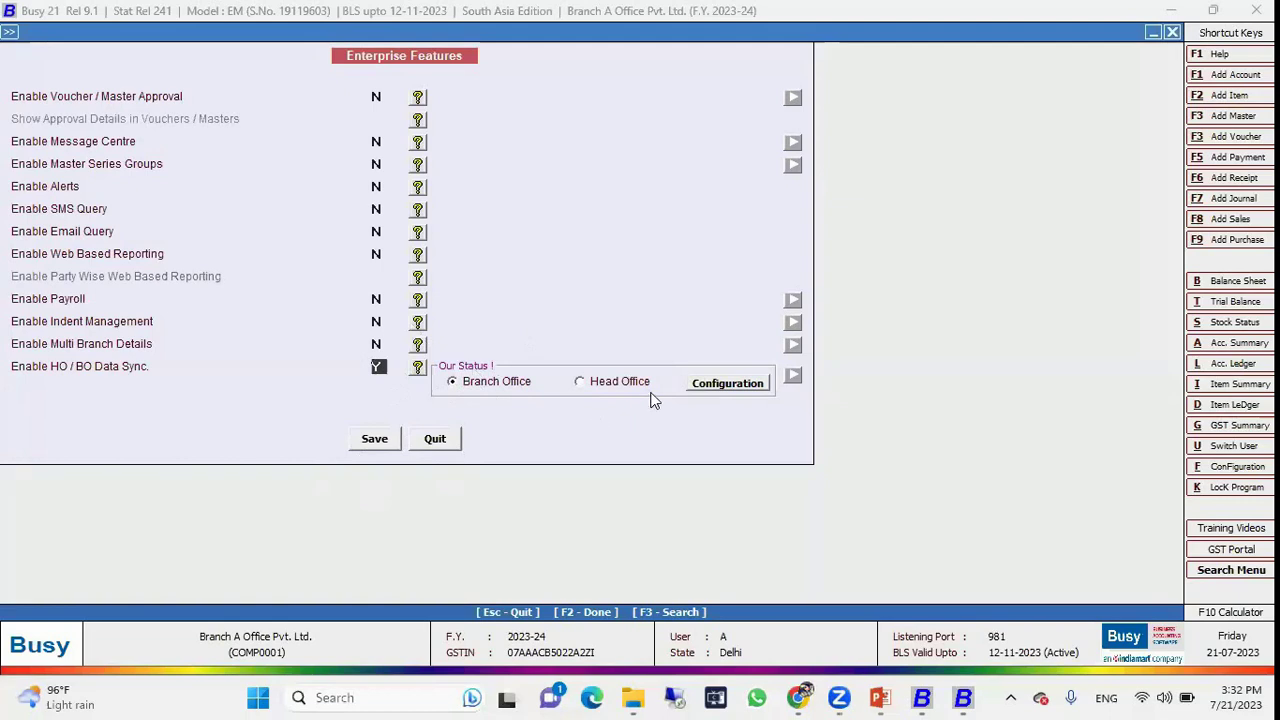
{"action": "left_click", "coordinate": [724, 388]}
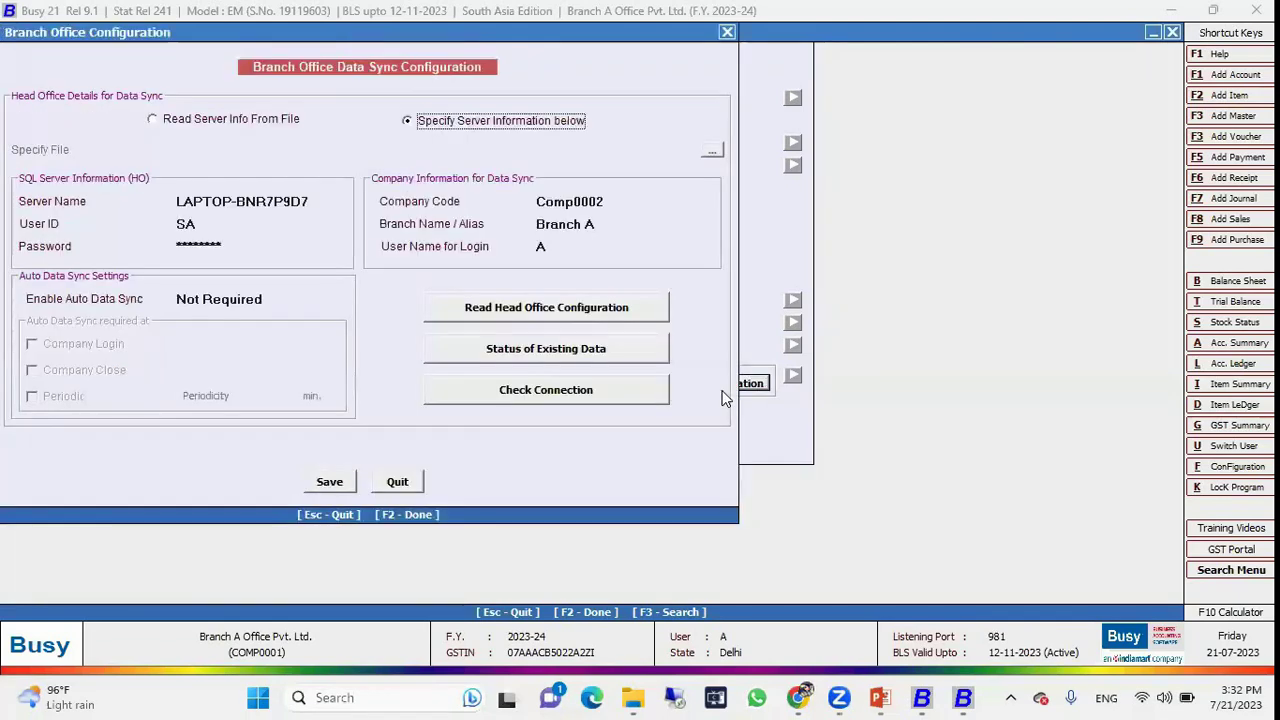
Verify the server name, password, company code and branch alias, then read and save the Head Office configuration.
{"action": "left_click", "coordinate": [318, 202]}
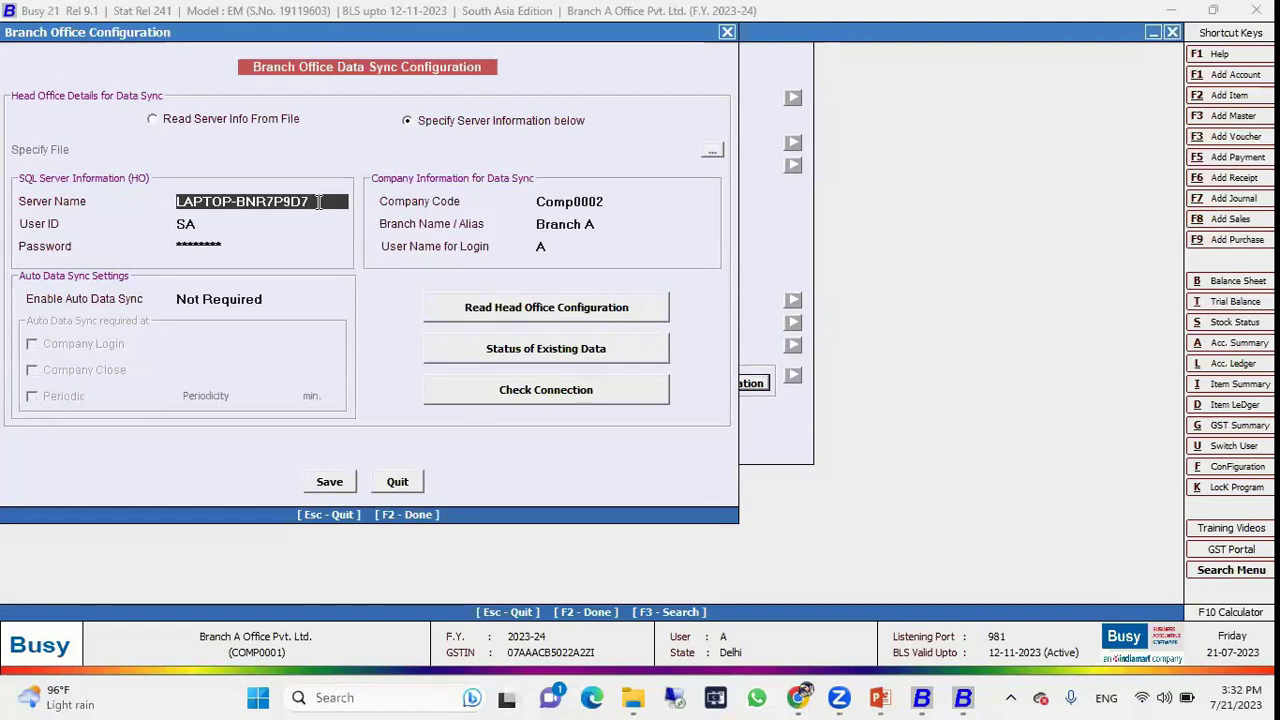
{"action": "left_click", "coordinate": [230, 249]}
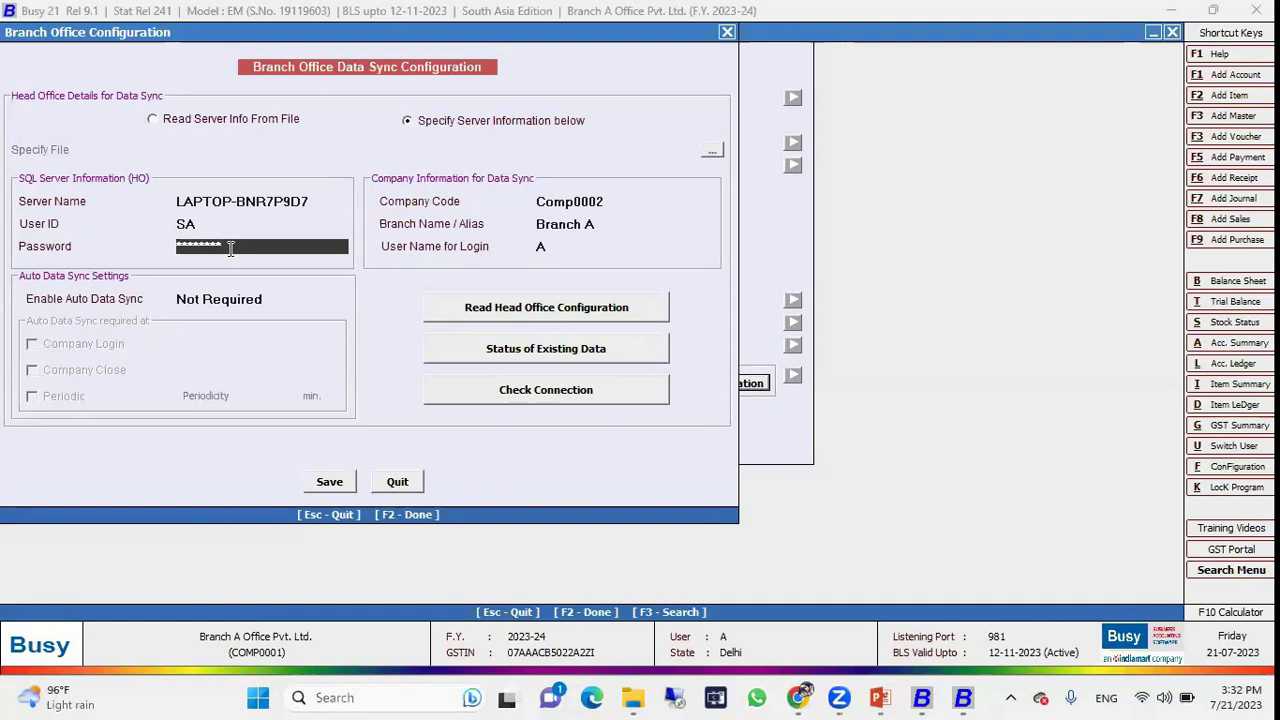
{"action": "left_click", "coordinate": [624, 201]}
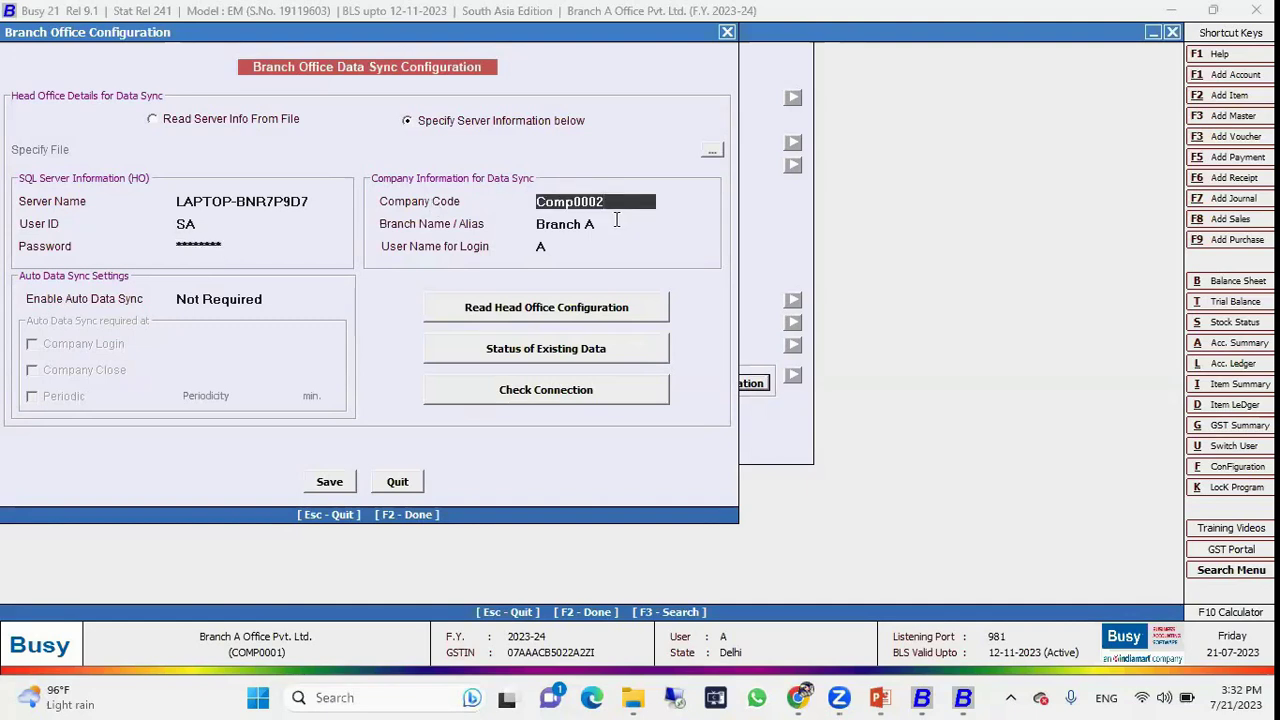
{"action": "left_click", "coordinate": [603, 224]}
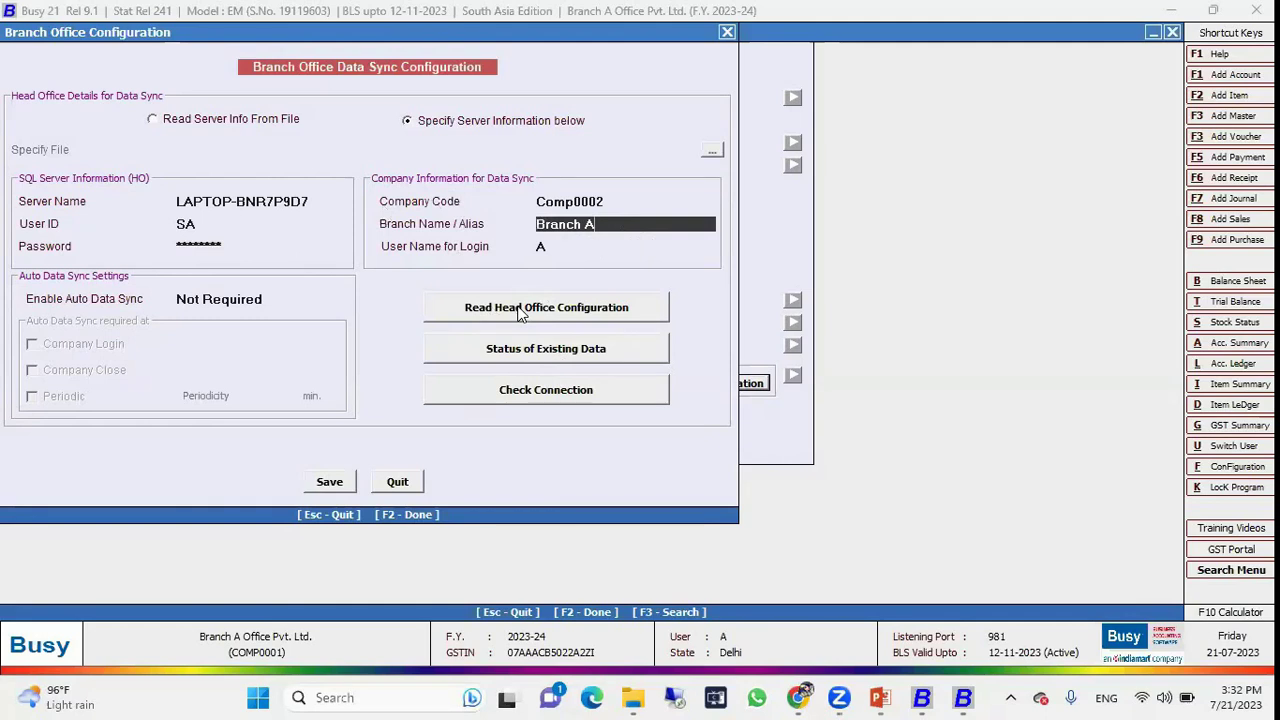
{"action": "left_click", "coordinate": [518, 311]}
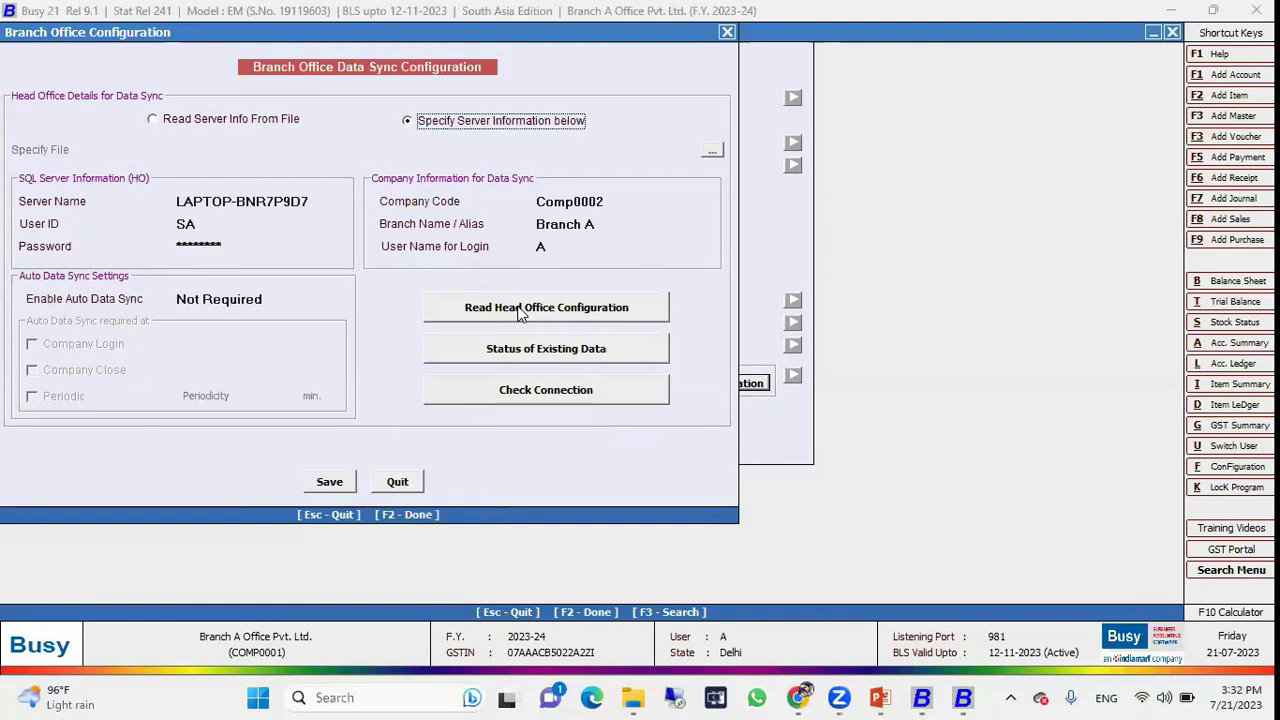
{"action": "left_click", "coordinate": [327, 488]}
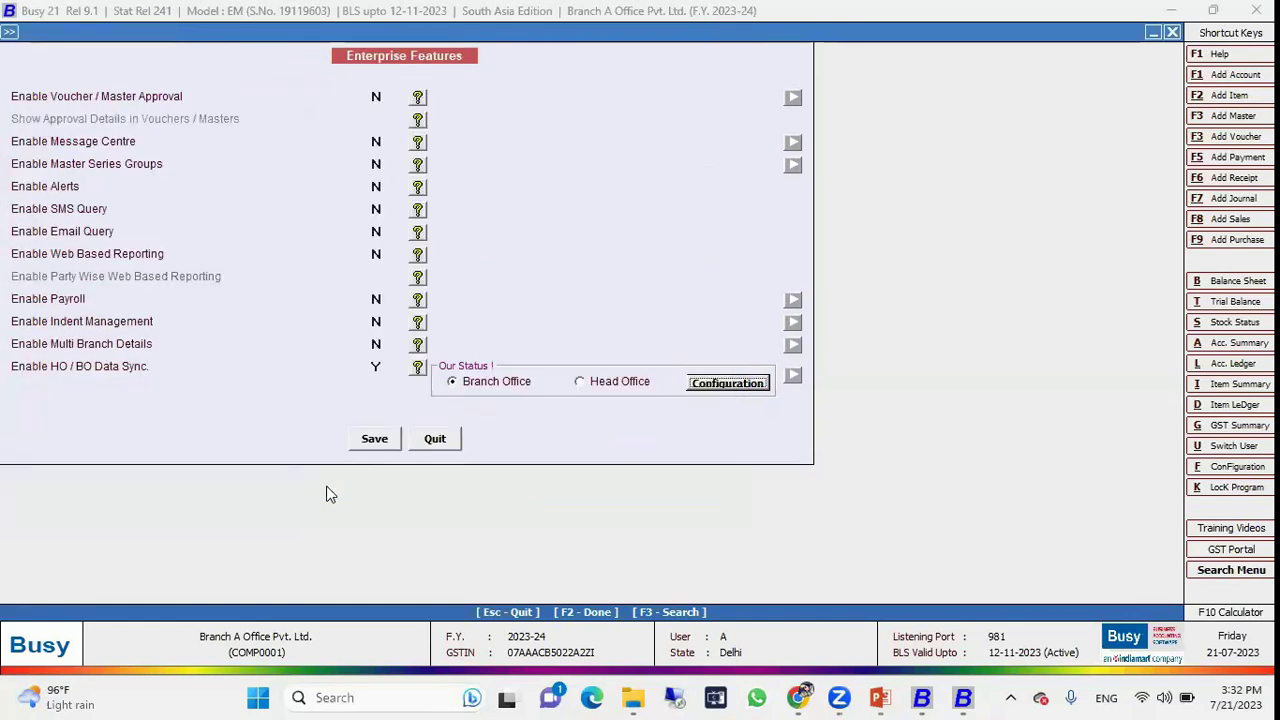
Save the Enterprise Features settings and expand the Data Export Import options.
{"action": "left_click", "coordinate": [371, 439]}
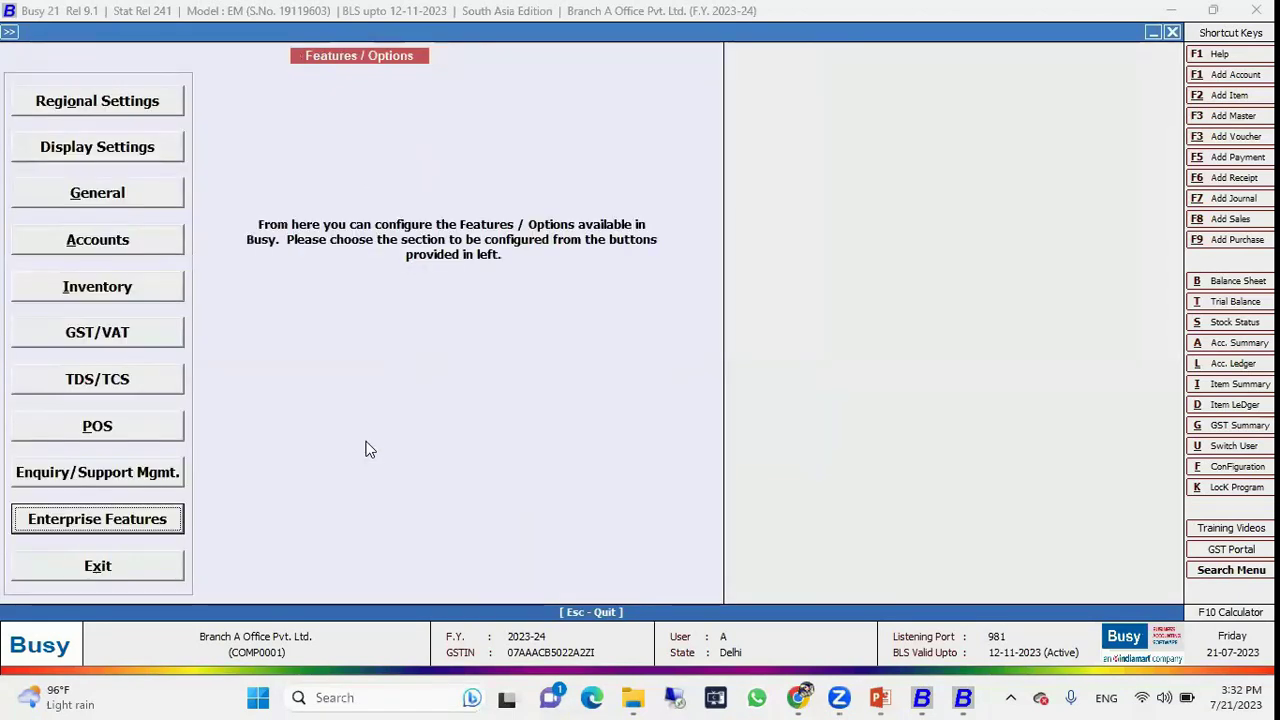
{"action": "key", "text": "Escape"}
{"action": "key", "text": "Down"}
{"action": "key", "text": "Down"}
{"action": "key", "text": "Down"}
{"action": "key", "text": "Down"}
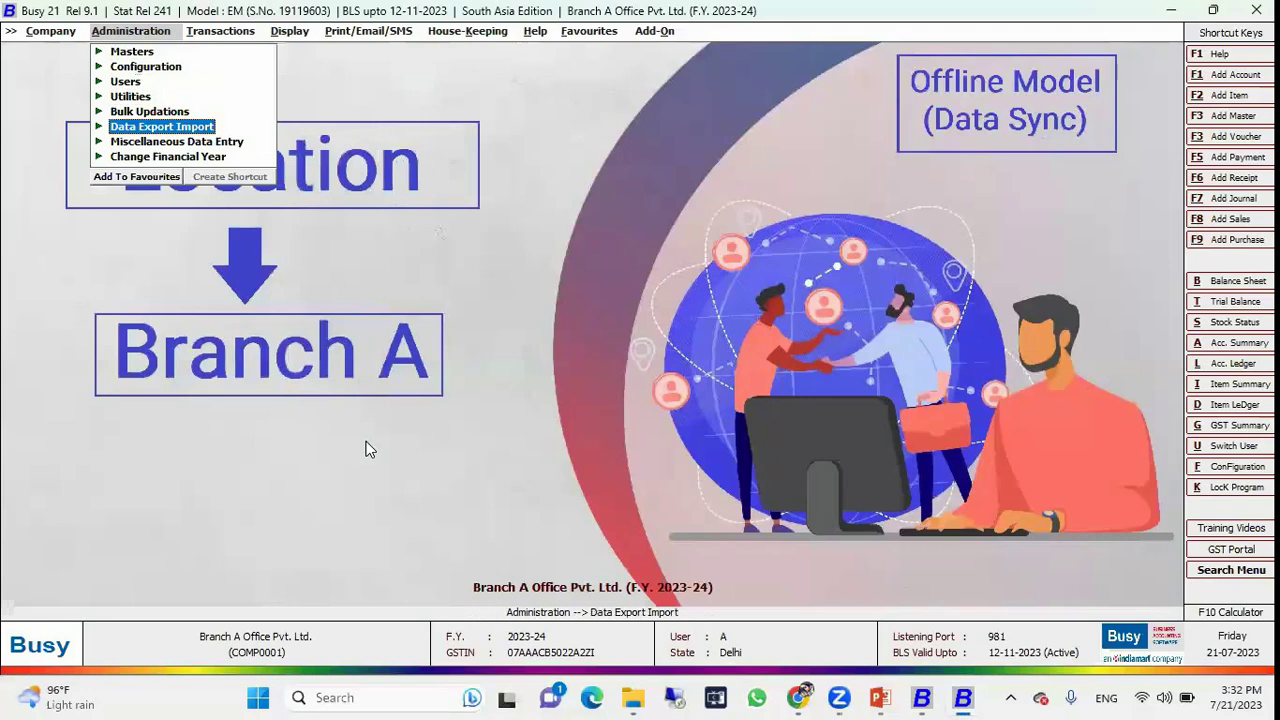
{"action": "key", "text": "Return"}
Review the HO exchange options, then start new sales voucher SV/BA/32 dated 28-05-2023 in series Branch A.
{"action": "key", "text": "Down"}
{"action": "key", "text": "Down"}
{"action": "key", "text": "Down"}
{"action": "key", "text": "Down"}
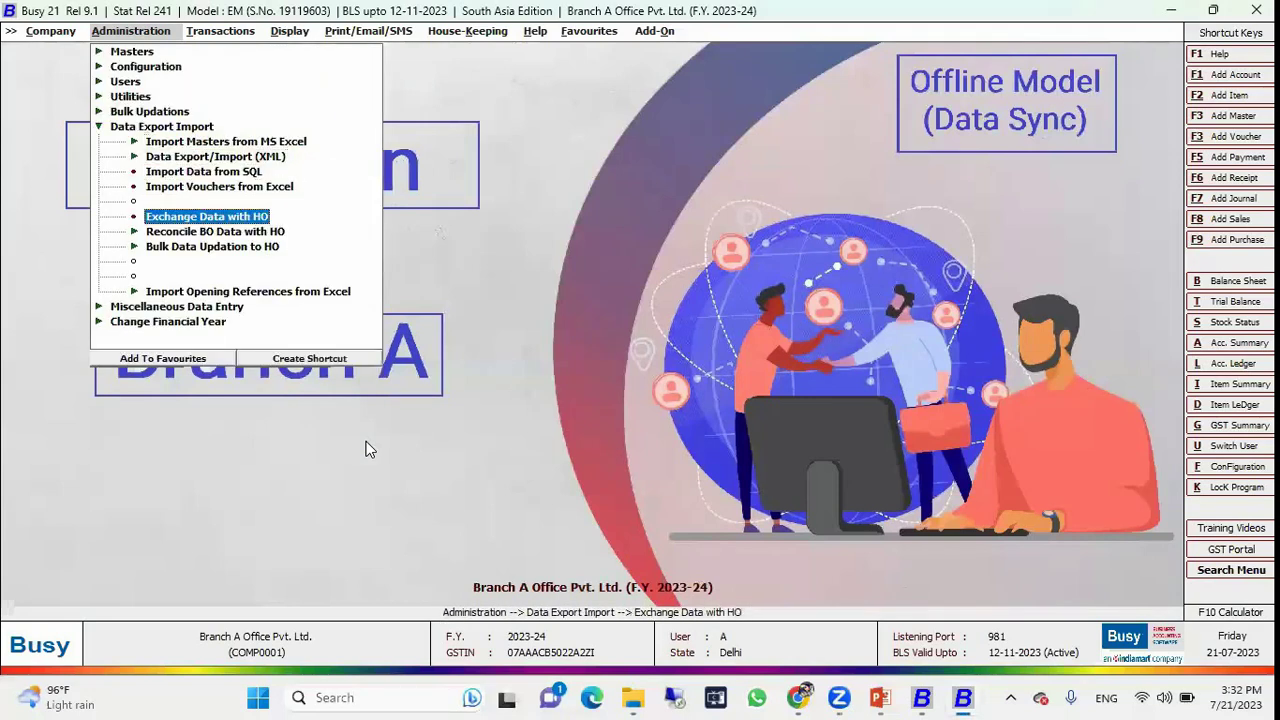
{"action": "key", "text": "Down"}
{"action": "key", "text": "Down"}
{"action": "key", "text": "Up"}
{"action": "key", "text": "Up"}
{"action": "key", "text": "Down"}
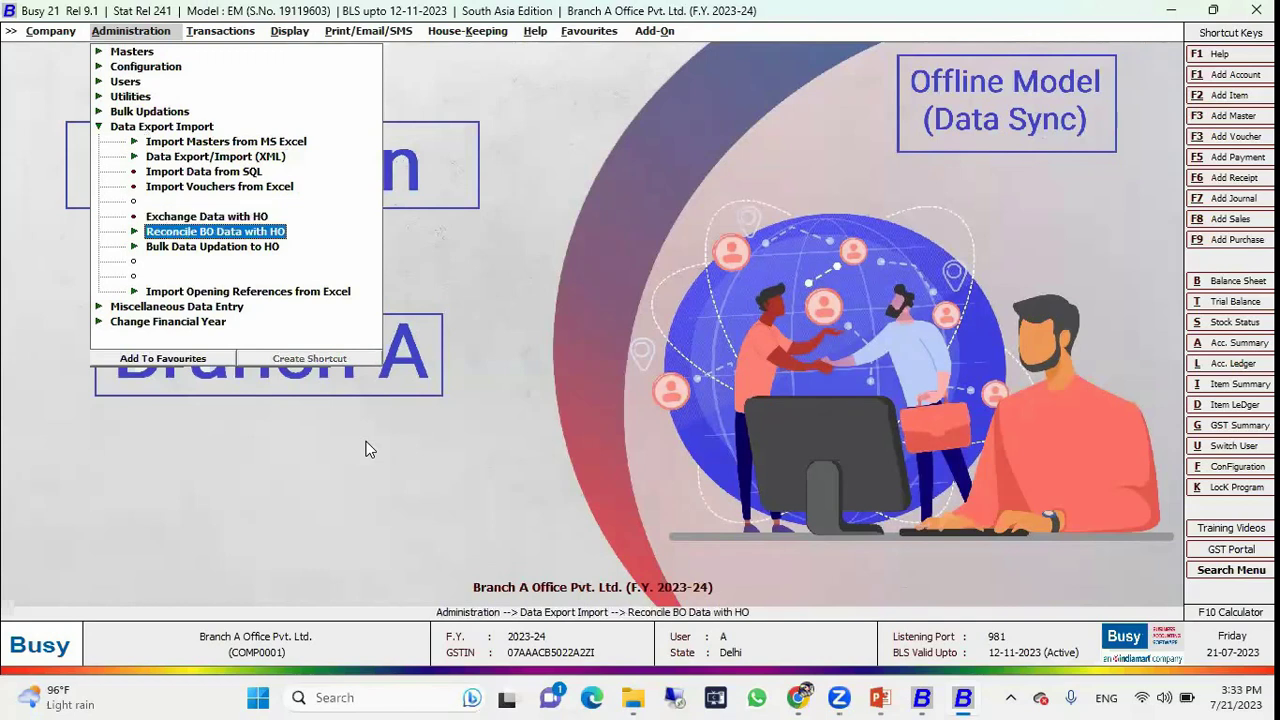
{"action": "key", "text": "Down"}
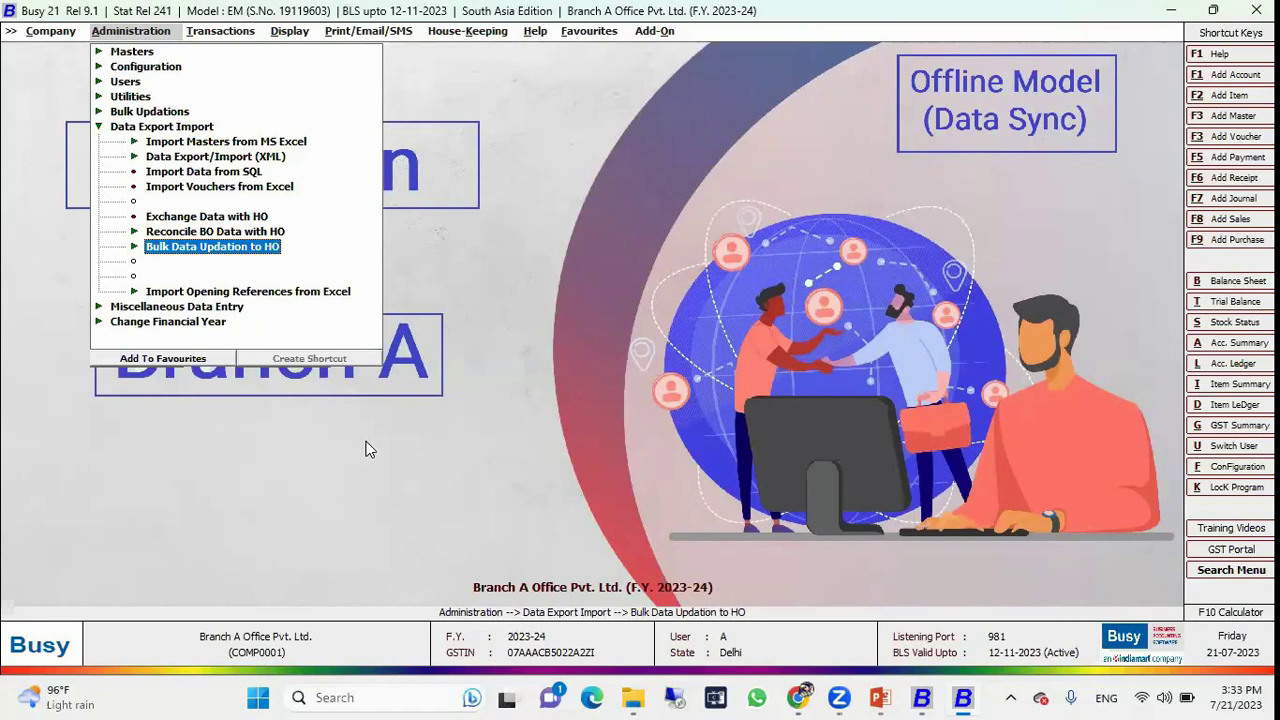
{"action": "key", "text": "Right"}
{"action": "key", "text": "Return"}
{"action": "key", "text": "Return"}
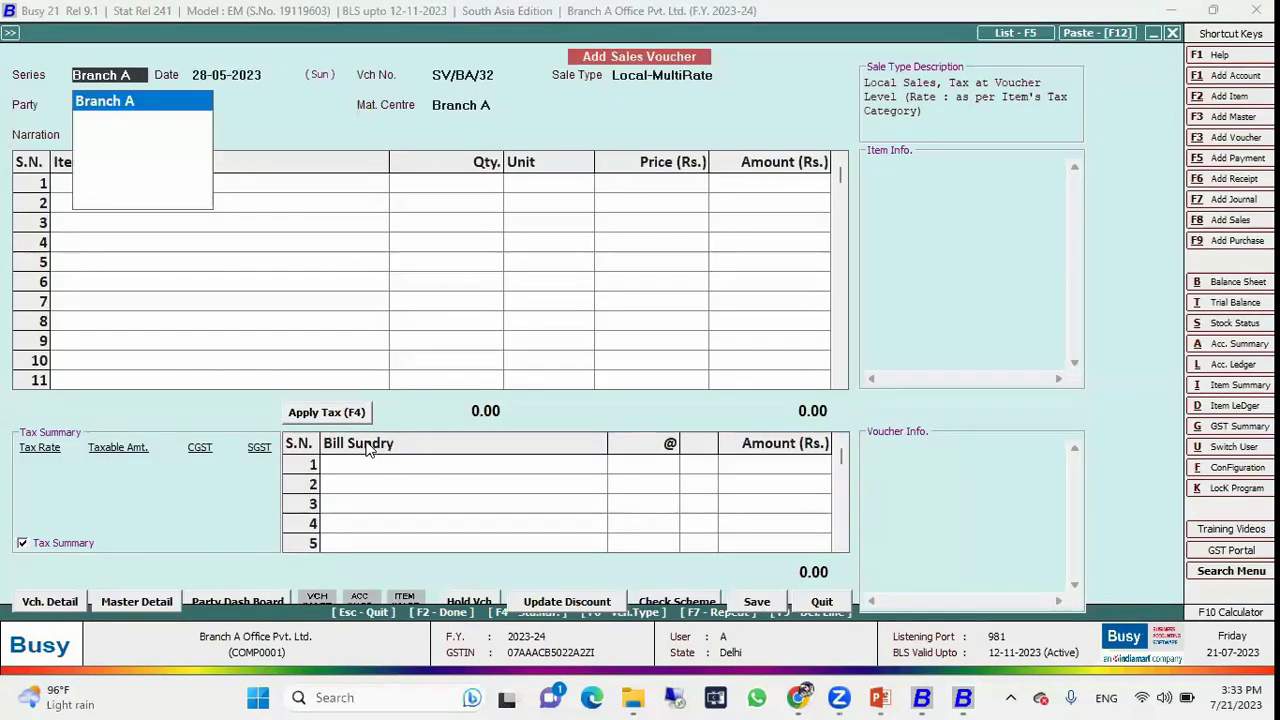
Enter a sale to party Cash of 100 Ceiling Fans at the default price of 1,450.
{"action": "key", "text": "Return"}
{"action": "key", "text": "Return"}
{"action": "key", "text": "Return"}
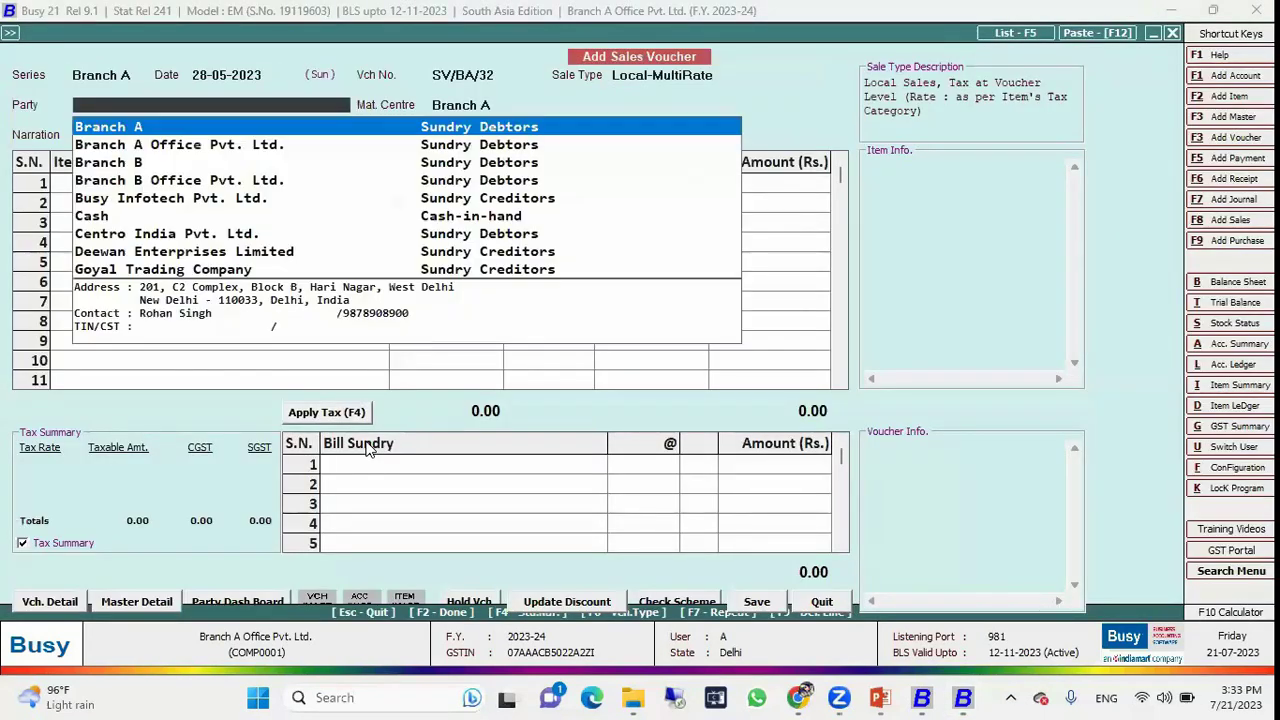
{"action": "key", "text": "Down"}
{"action": "key", "text": "Down"}
{"action": "key", "text": "Down"}
{"action": "key", "text": "Down"}
{"action": "key", "text": "Down"}
{"action": "key", "text": "Down"}
{"action": "key", "text": "Up"}
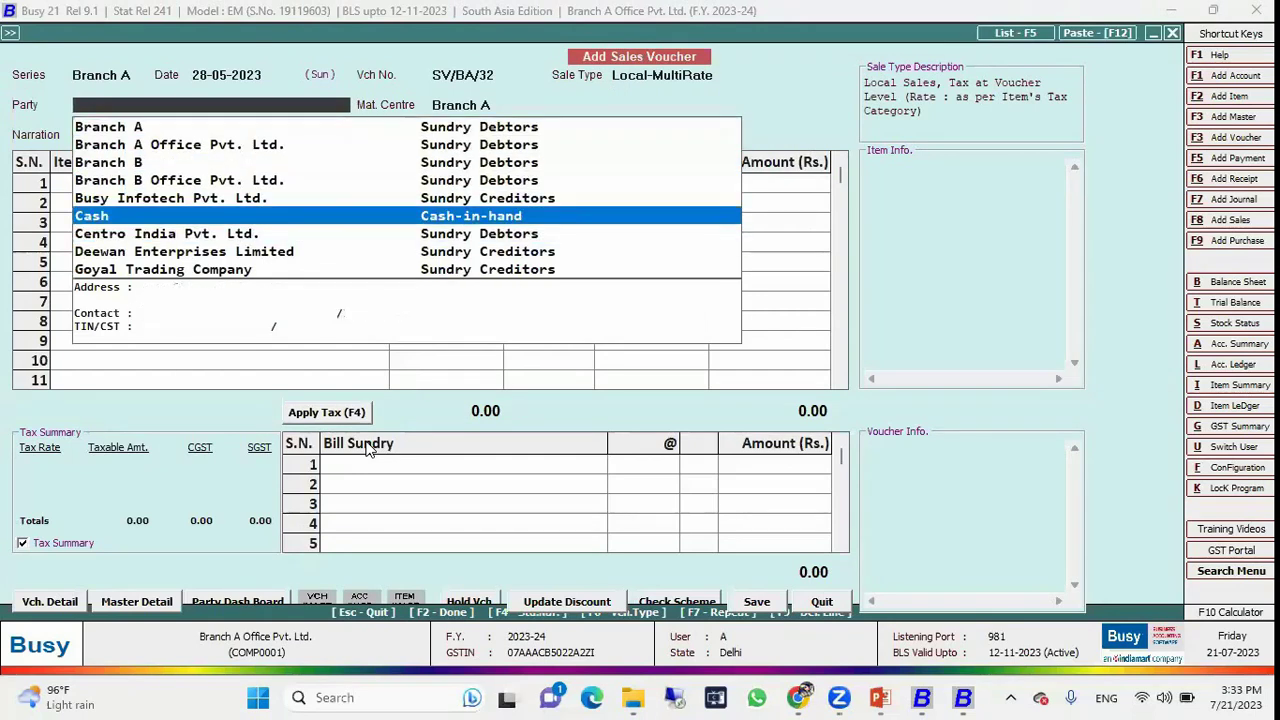
{"action": "key", "text": "Return"}
{"action": "key", "text": "Return"}
{"action": "key", "text": "Return"}
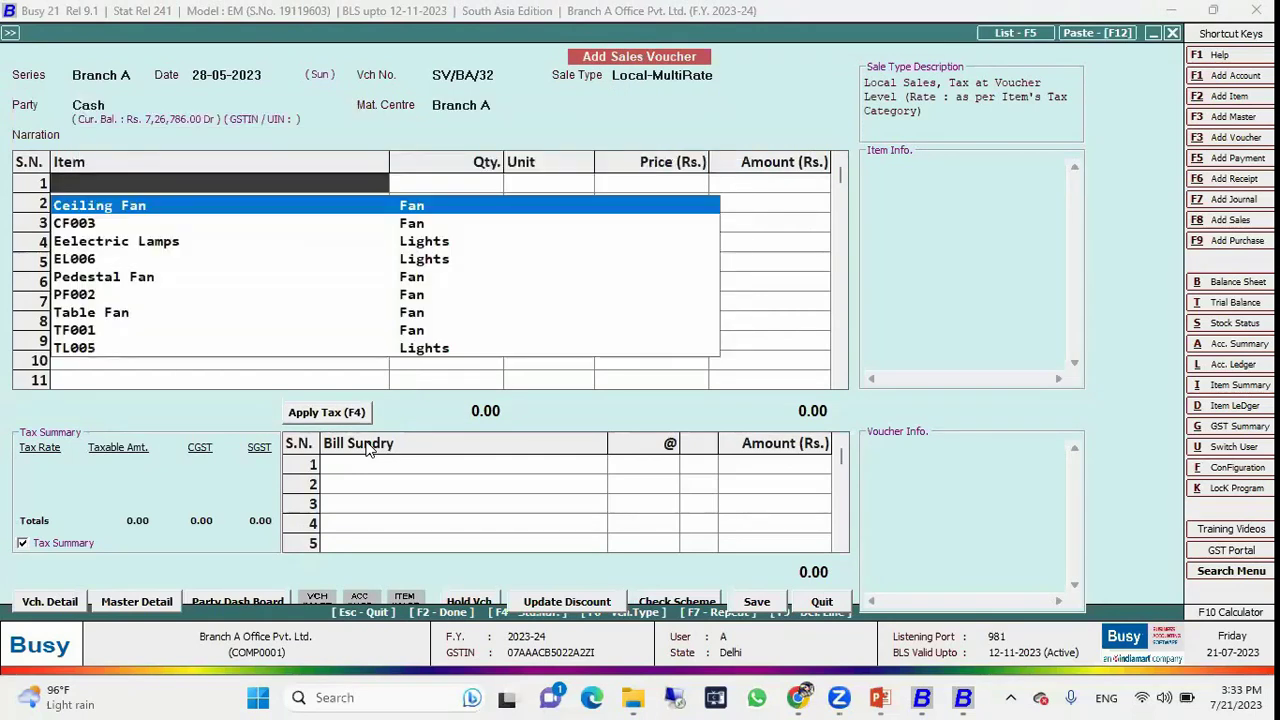
{"action": "key", "text": "Return"}
{"action": "type", "text": "100"}
{"action": "key", "text": "Return"}
Add 9% CGST and SGST, save the voucher totalling 1,71,100.00 without printing, and exit.
{"action": "key", "text": "Return"}
{"action": "key", "text": "Return"}
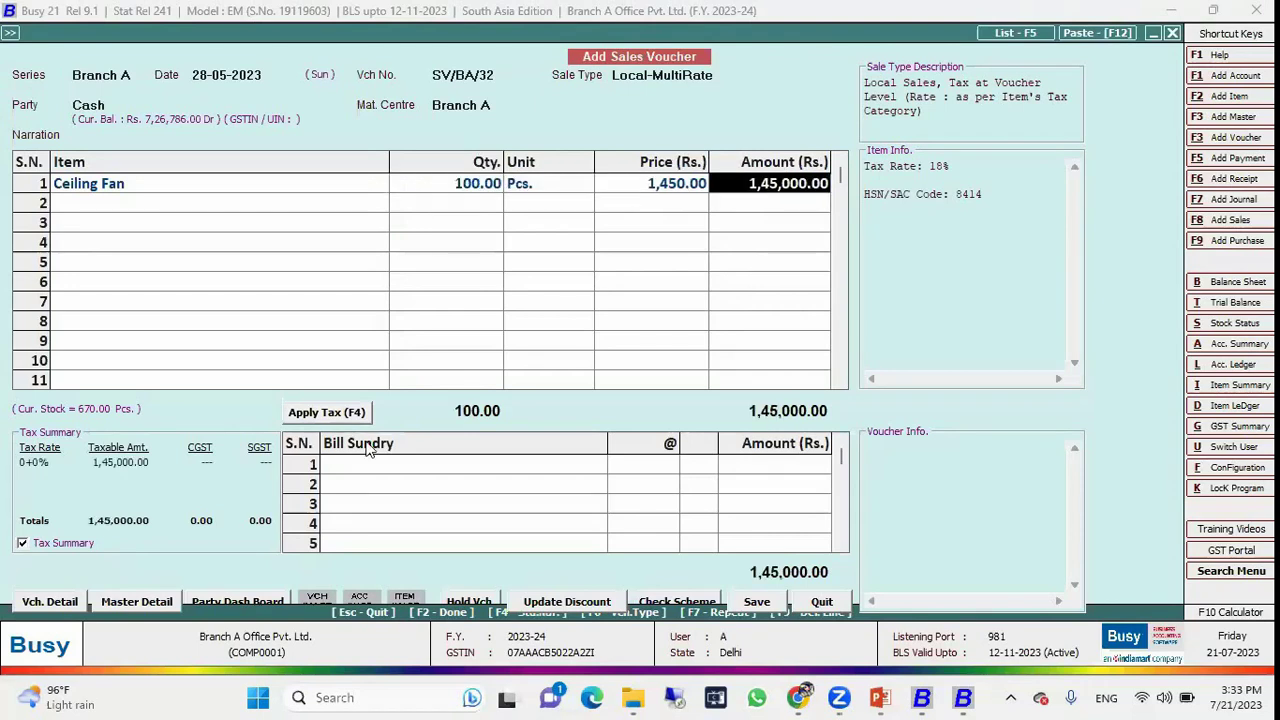
{"action": "key", "text": "Return"}
{"action": "key", "text": "Return"}
{"action": "key", "text": "F4"}
{"action": "key", "text": "F2"}
{"action": "key", "text": "Return"}
{"action": "key", "text": "Right"}
{"action": "key", "text": "Return"}
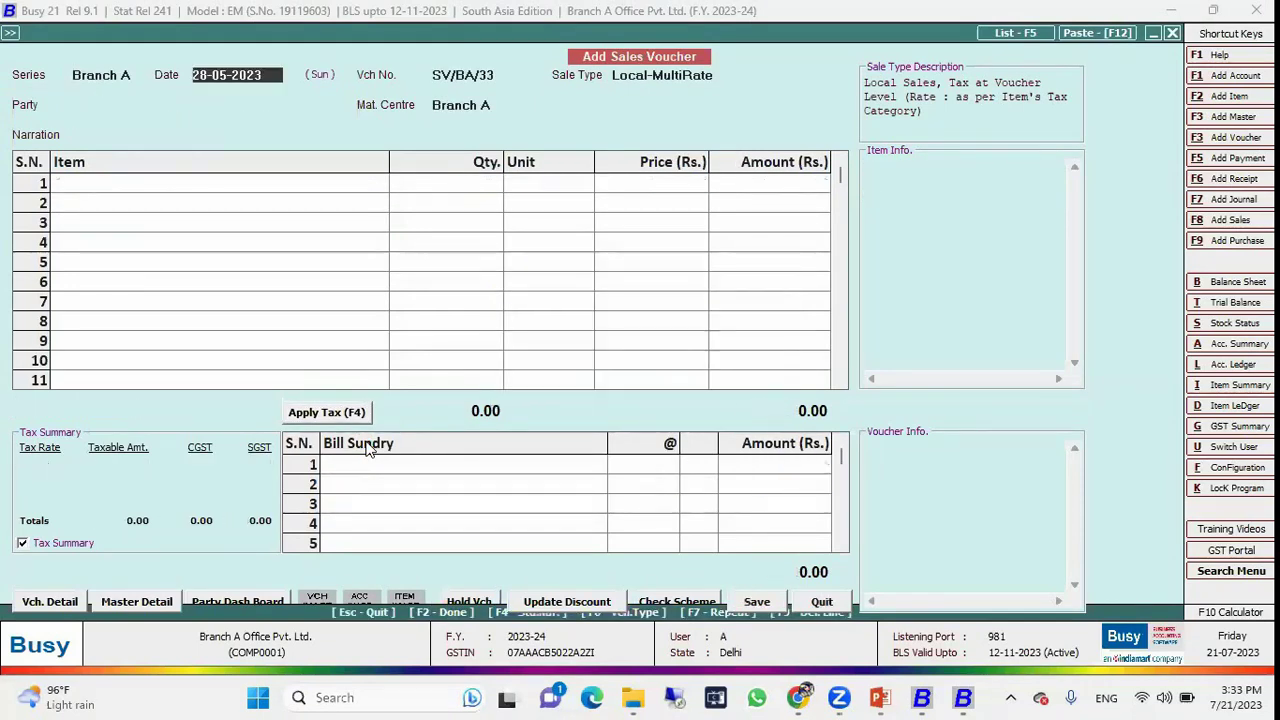
{"action": "key", "text": "Escape"}
{"action": "key", "text": "Escape"}
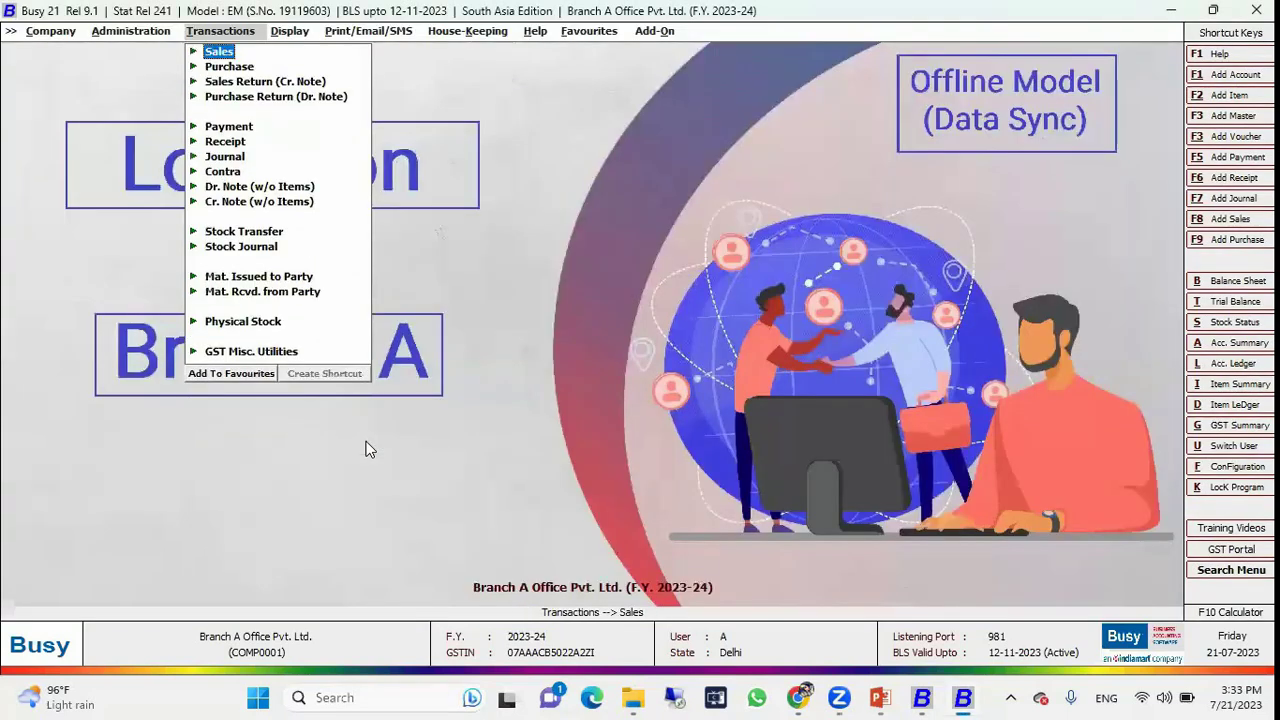
{"action": "key", "text": "Left"}
Send Branch A's pending sale voucher to HO through Exchange Data with HO, declining to open the sync log.
{"action": "key", "text": "Up"}
{"action": "key", "text": "Up"}
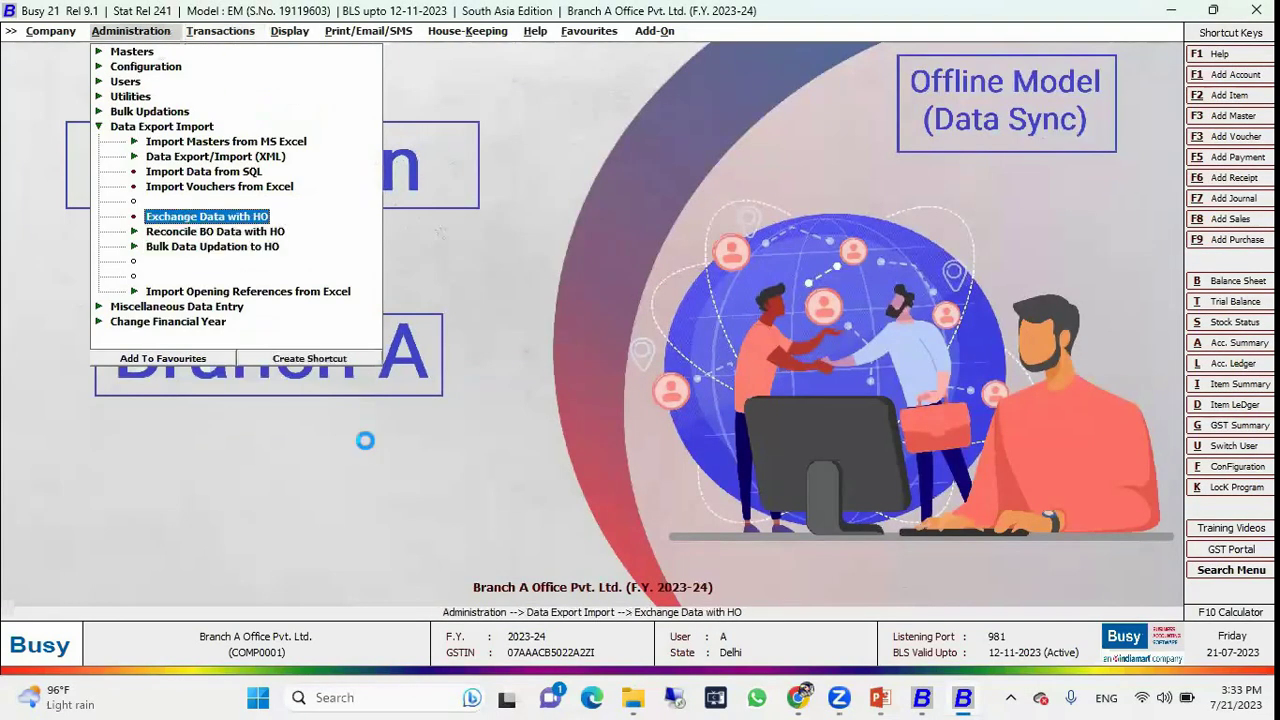
{"action": "key", "text": "Return"}
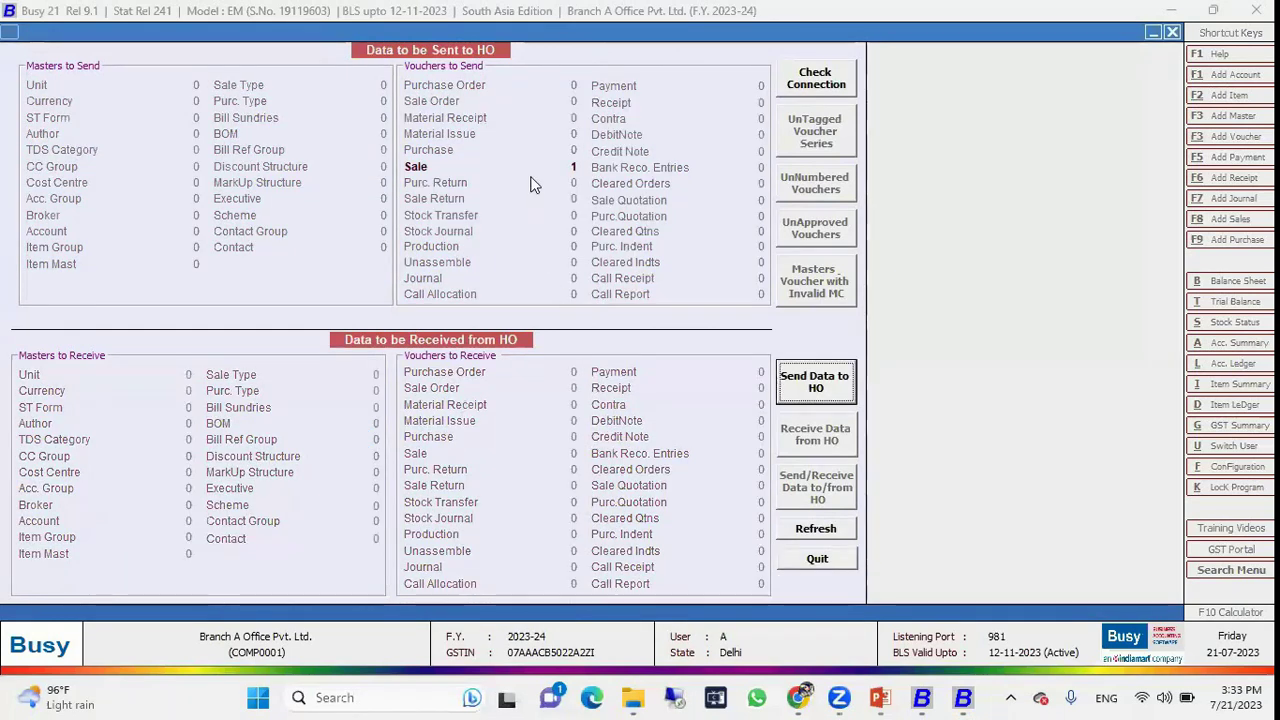
{"action": "left_click", "coordinate": [815, 395]}
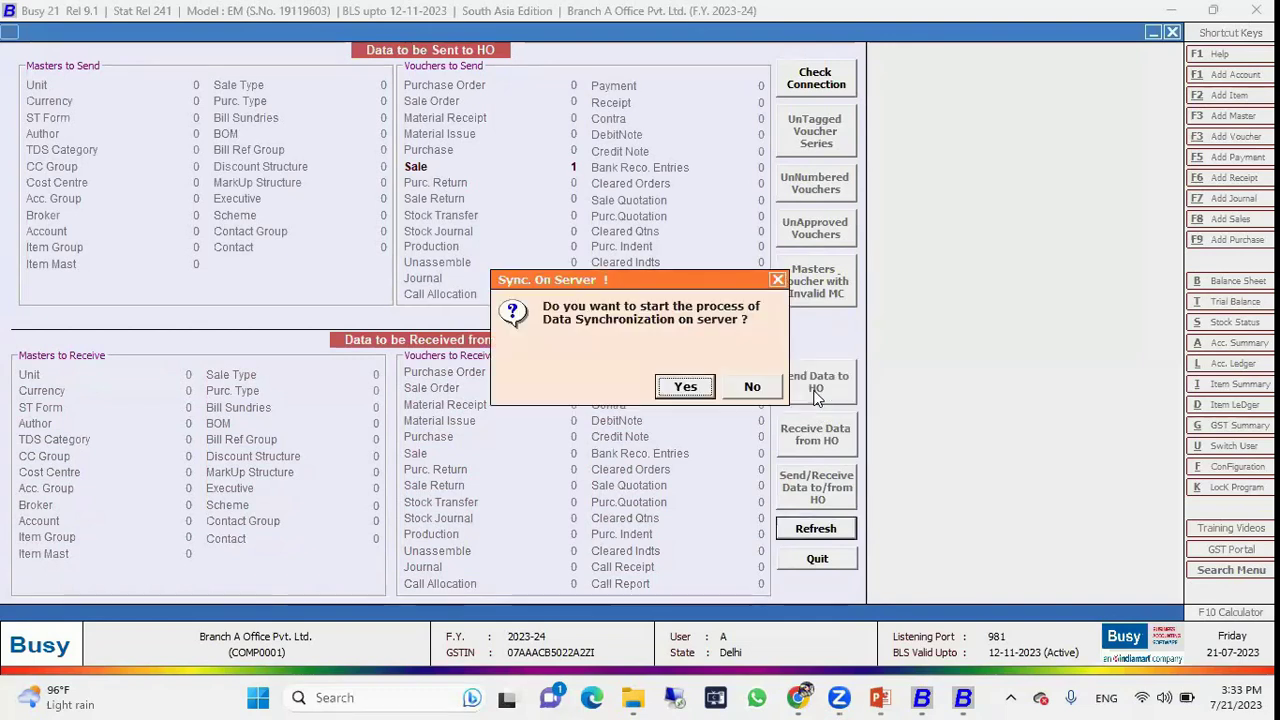
{"action": "key", "text": "Return"}
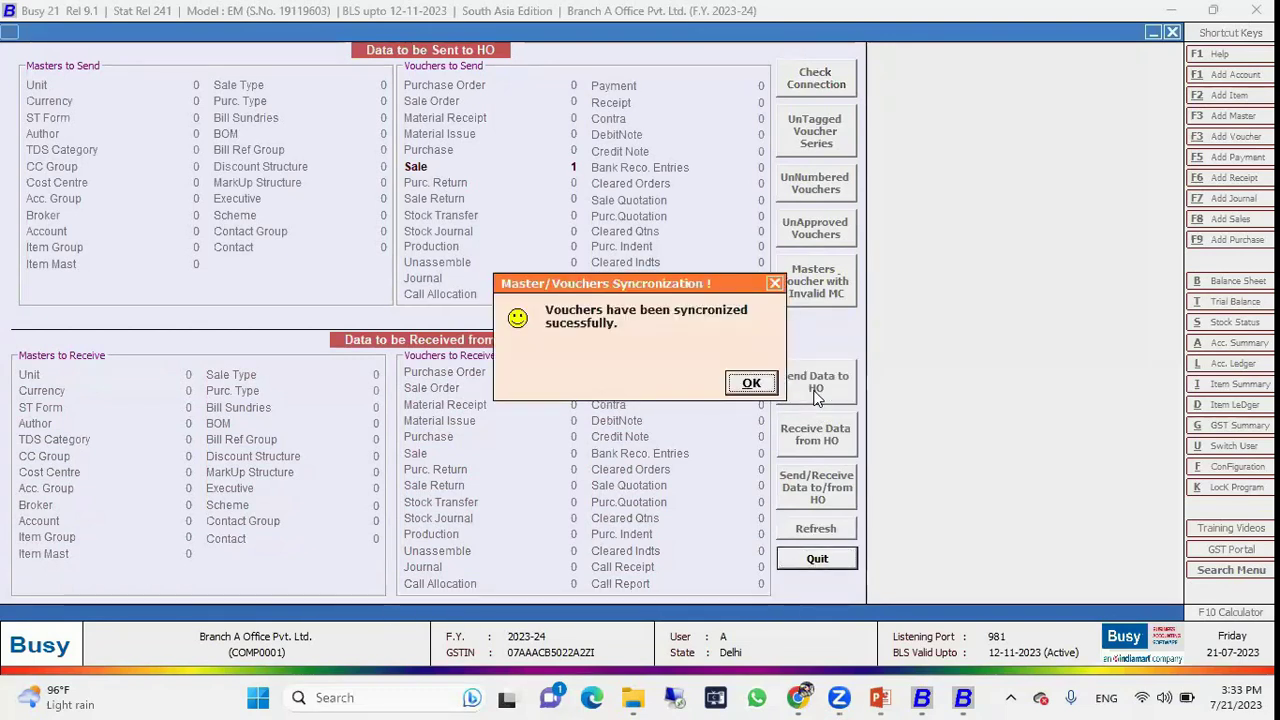
{"action": "key", "text": "Return"}
{"action": "key", "text": "Right"}
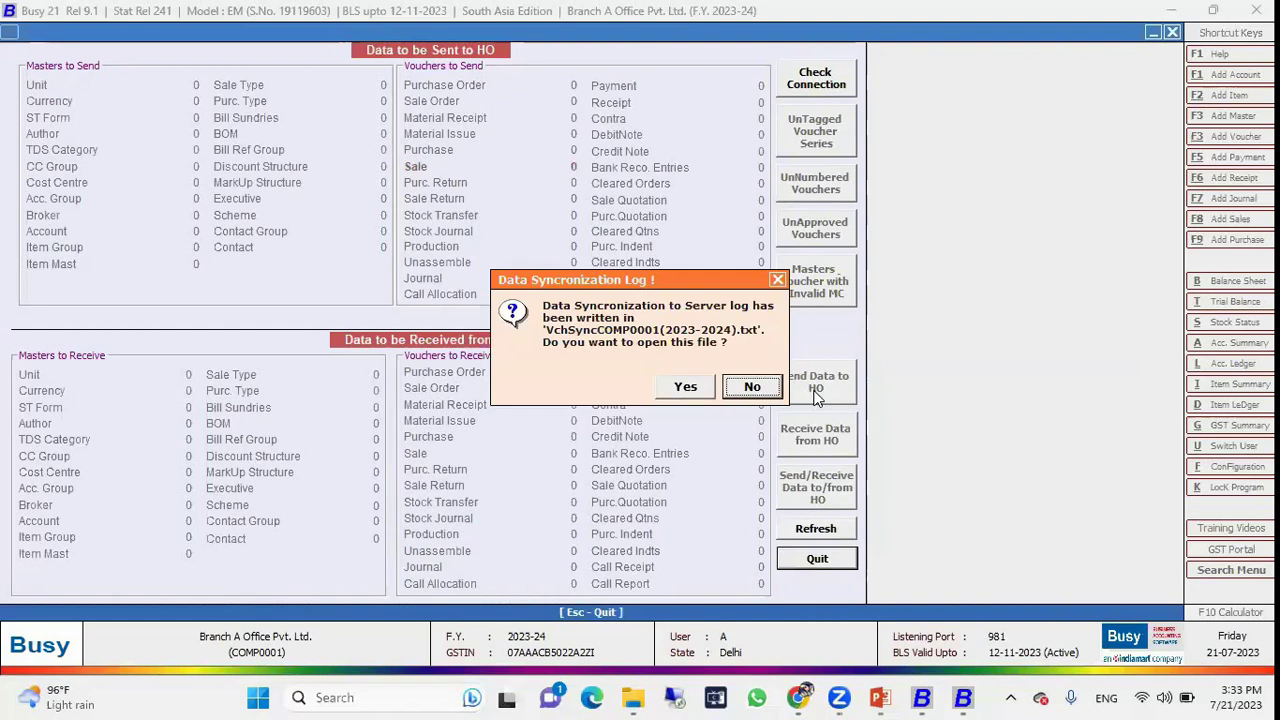
{"action": "key", "text": "Return"}
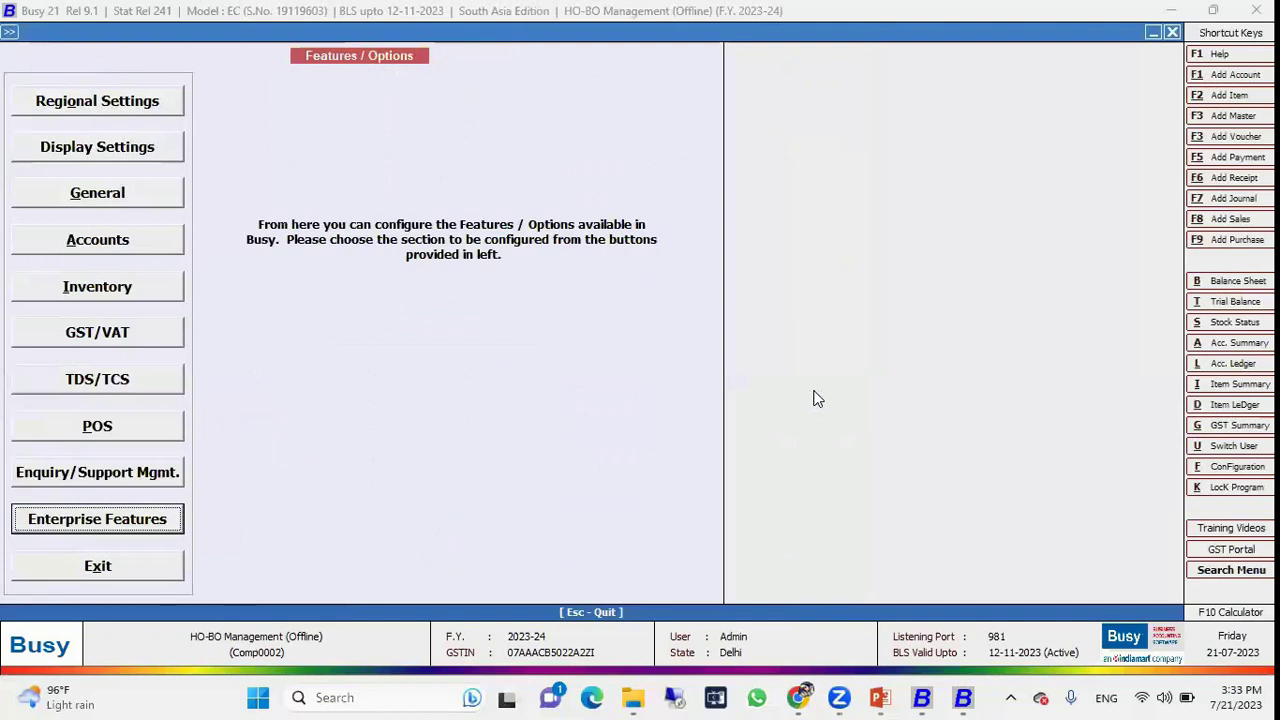
{"action": "key", "text": "Escape"}
{"action": "key", "text": "Escape"}
{"action": "key", "text": "Down"}
{"action": "key", "text": "Down"}
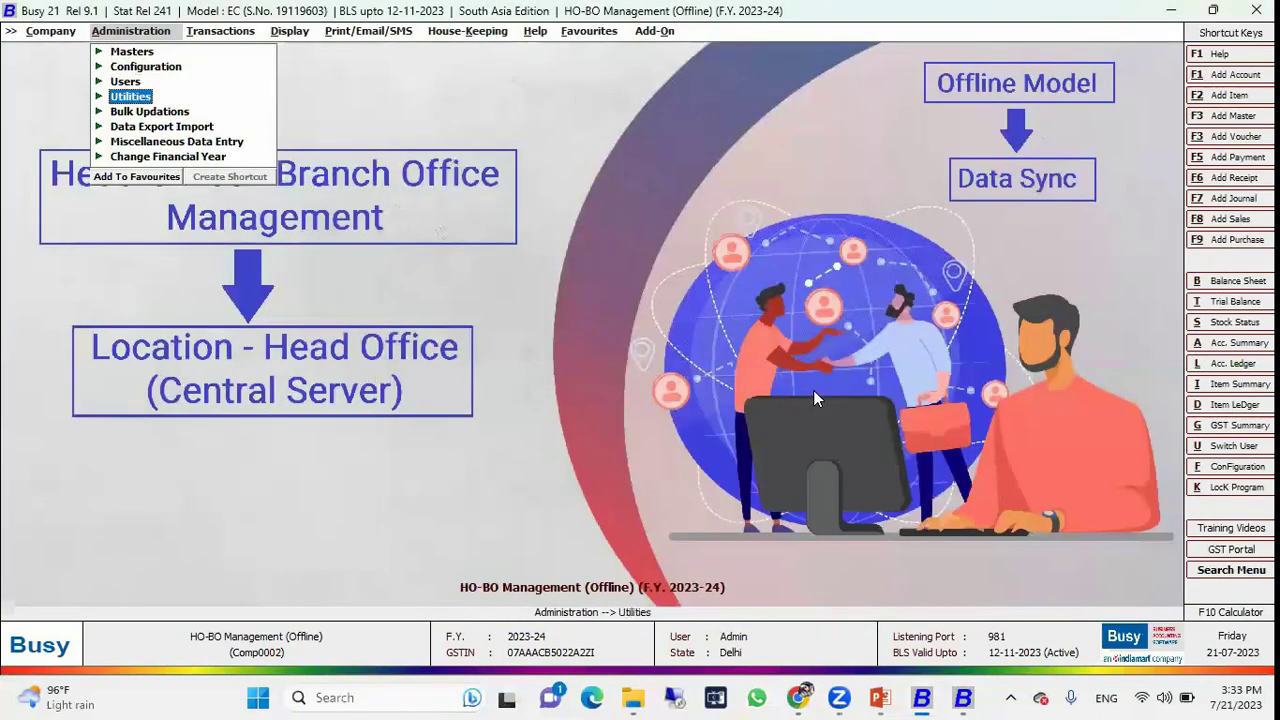
Receive Branch A's data into HO-BO Management via Data Export Import > Receive Data From BO.
{"action": "key", "text": "Down"}
{"action": "key", "text": "Down"}
{"action": "key", "text": "Return"}
{"action": "key", "text": "Down"}
{"action": "key", "text": "Down"}
{"action": "key", "text": "Down"}
Open Branch A sales voucher SV/BA/32 in Modify and confirm 100 Ceiling Fans totalling 1,71,100.00.
{"action": "key", "text": "Down"}
{"action": "key", "text": "Down"}
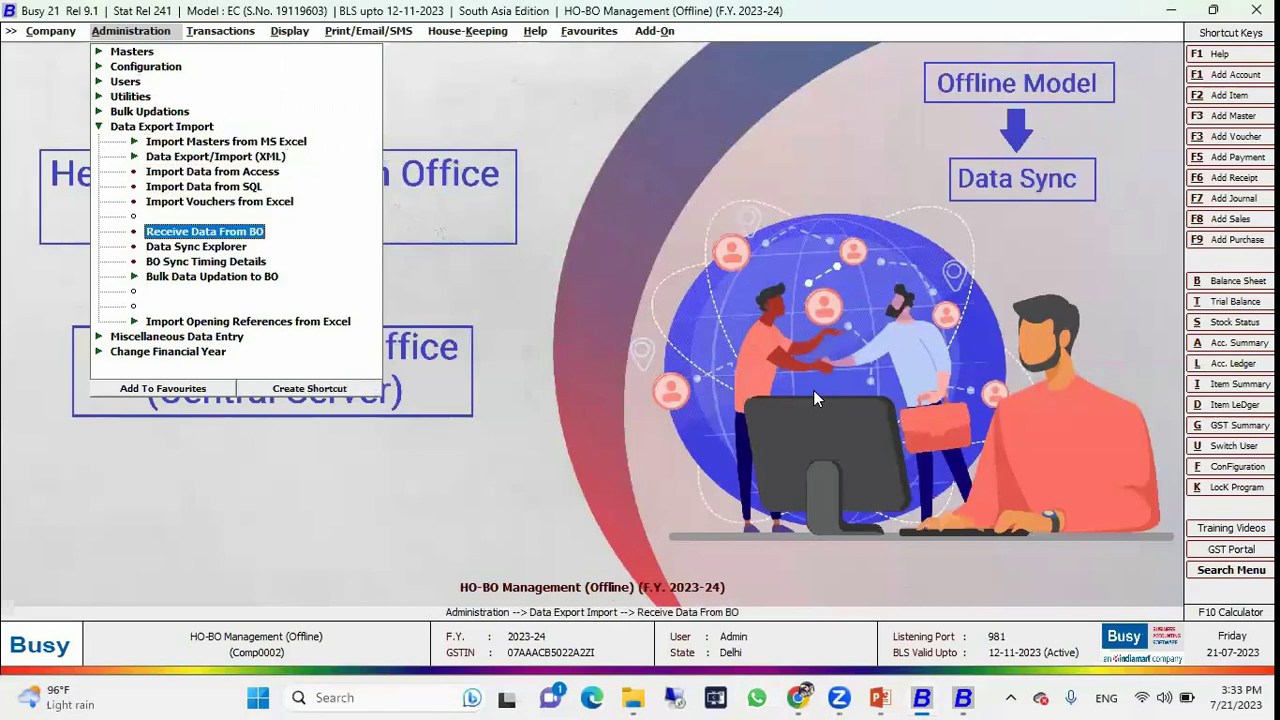
{"action": "key", "text": "Return"}
{"action": "key", "text": "Right"}
{"action": "key", "text": "Return"}
{"action": "key", "text": "Down"}
{"action": "key", "text": "Return"}
{"action": "key", "text": "Return"}
{"action": "key", "text": "Return"}
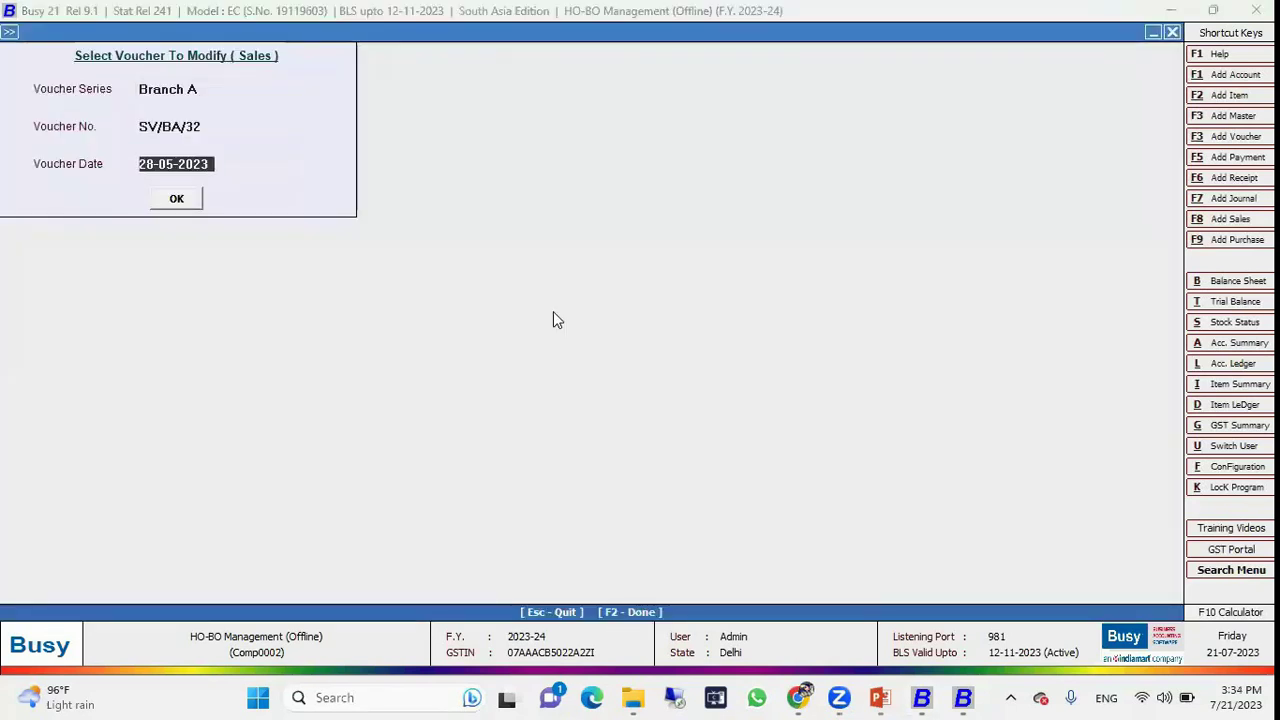
{"action": "key", "text": "Return"}
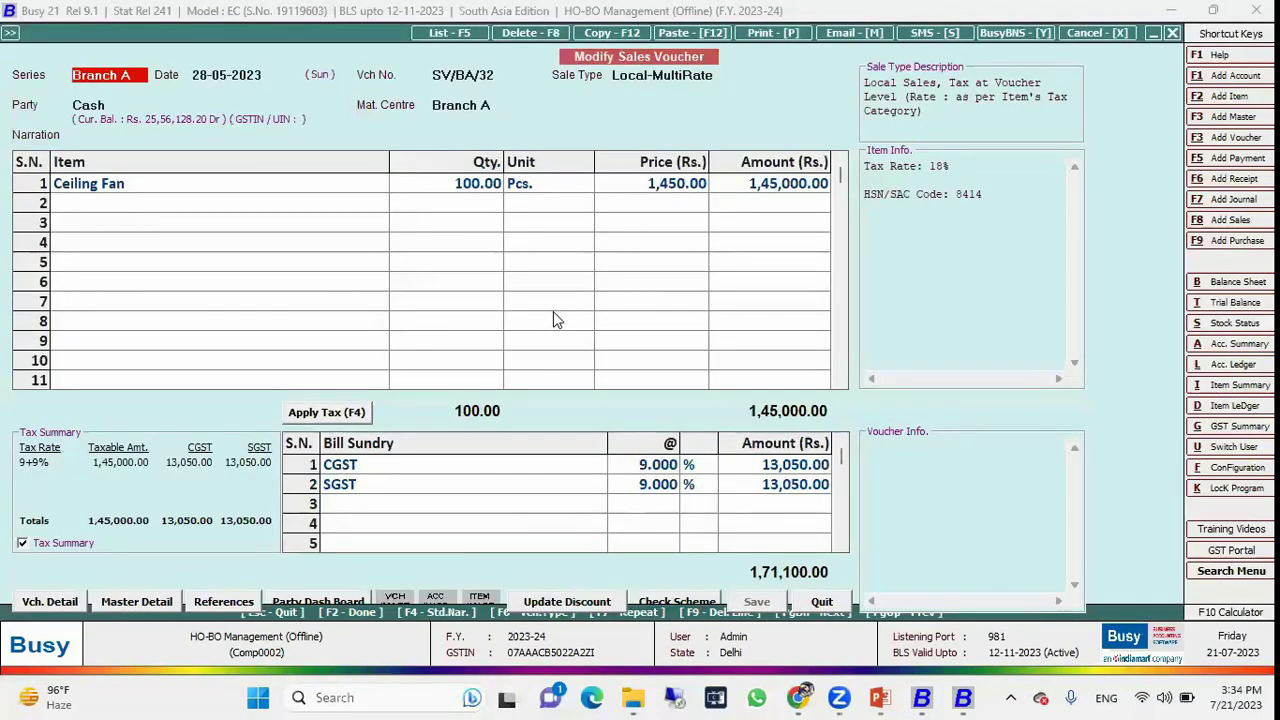
{"action": "key", "text": "Escape"}
{"action": "key", "text": "Escape"}
{"action": "key", "text": "Escape"}
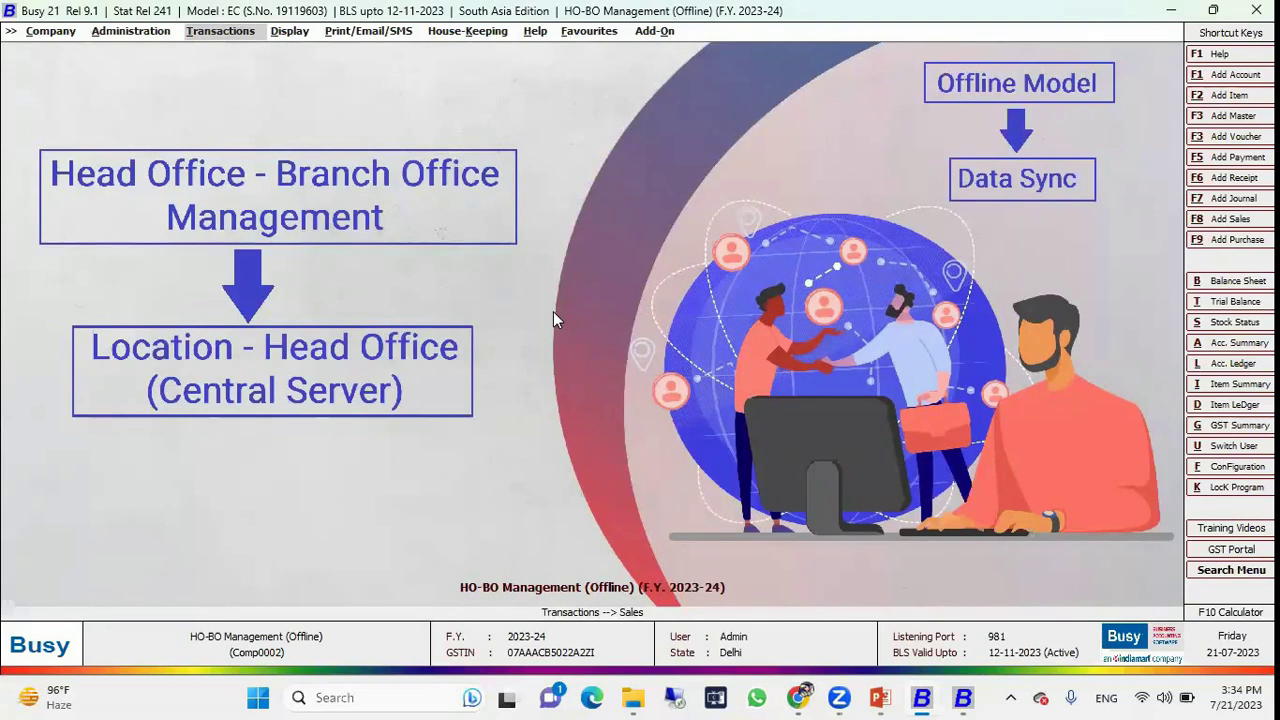
Collapse the Administration menu and close the HO-BO Management (Offline) company with Company > Close Company.
{"action": "left_click", "coordinate": [118, 33]}
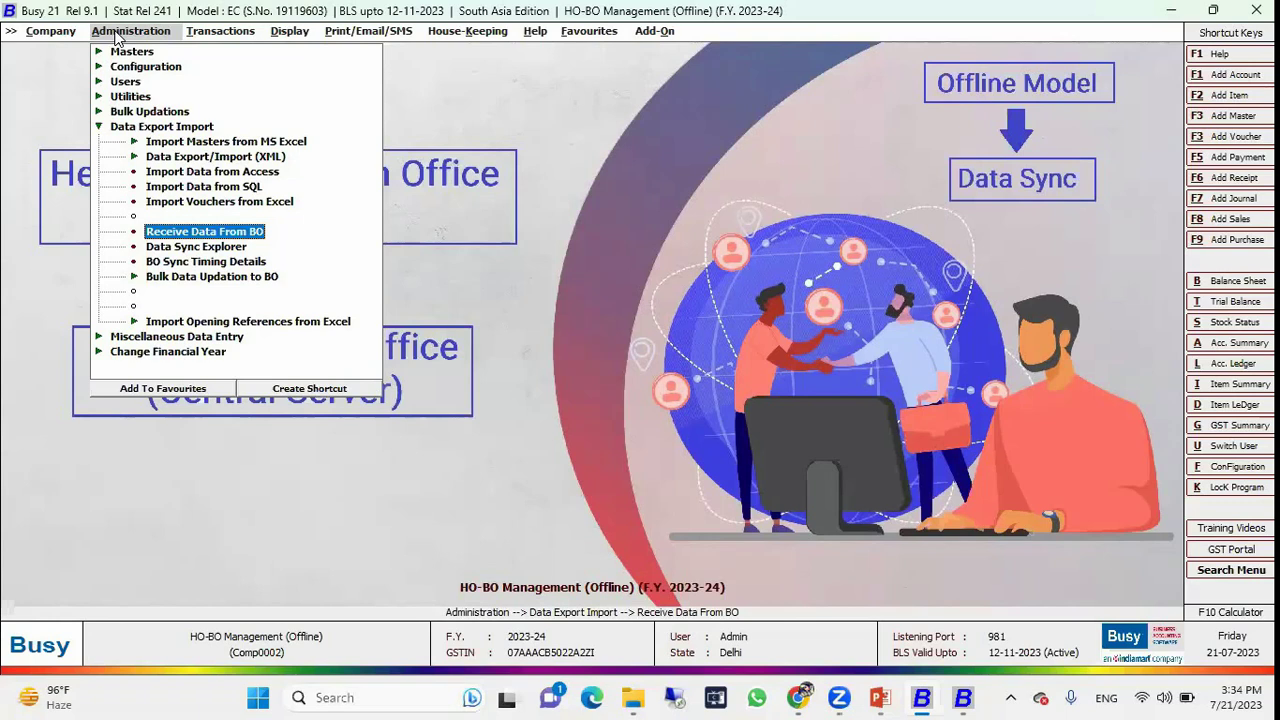
{"action": "key", "text": "Up"}
{"action": "key", "text": "Up"}
{"action": "key", "text": "Up"}
{"action": "key", "text": "Up"}
{"action": "key", "text": "Up"}
{"action": "key", "text": "Up"}
{"action": "key", "text": "Up"}
{"action": "key", "text": "Left"}
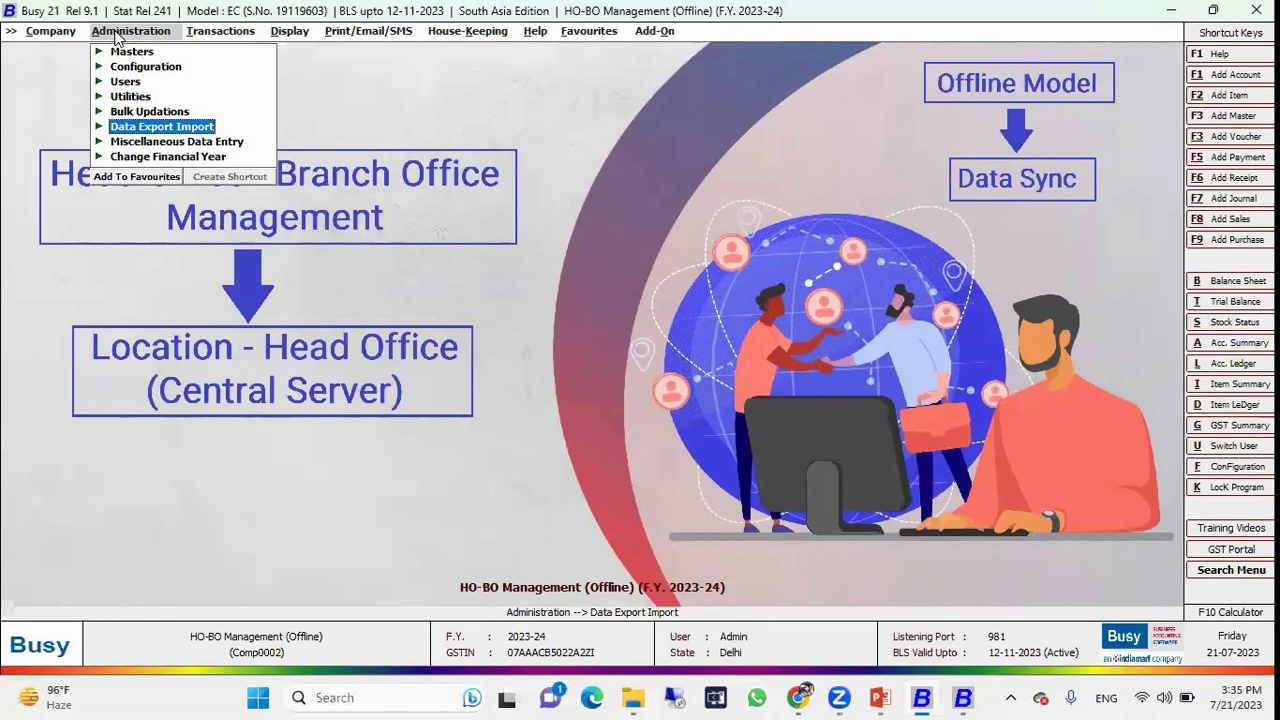
{"action": "left_click", "coordinate": [56, 36]}
{"action": "key", "text": "Return"}
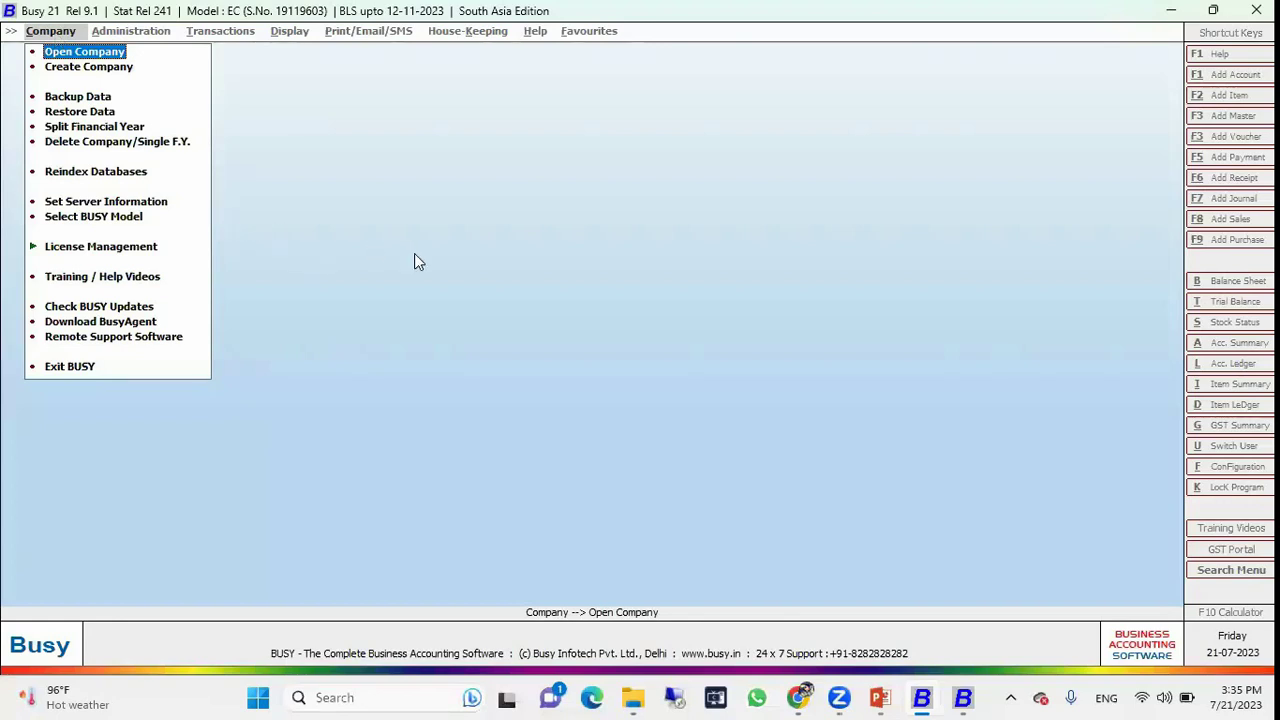
Return to the PowerPoint slide show and advance to the 'Let us see the practical demo' slide.
{"action": "mouse_move", "coordinate": [885, 698]}
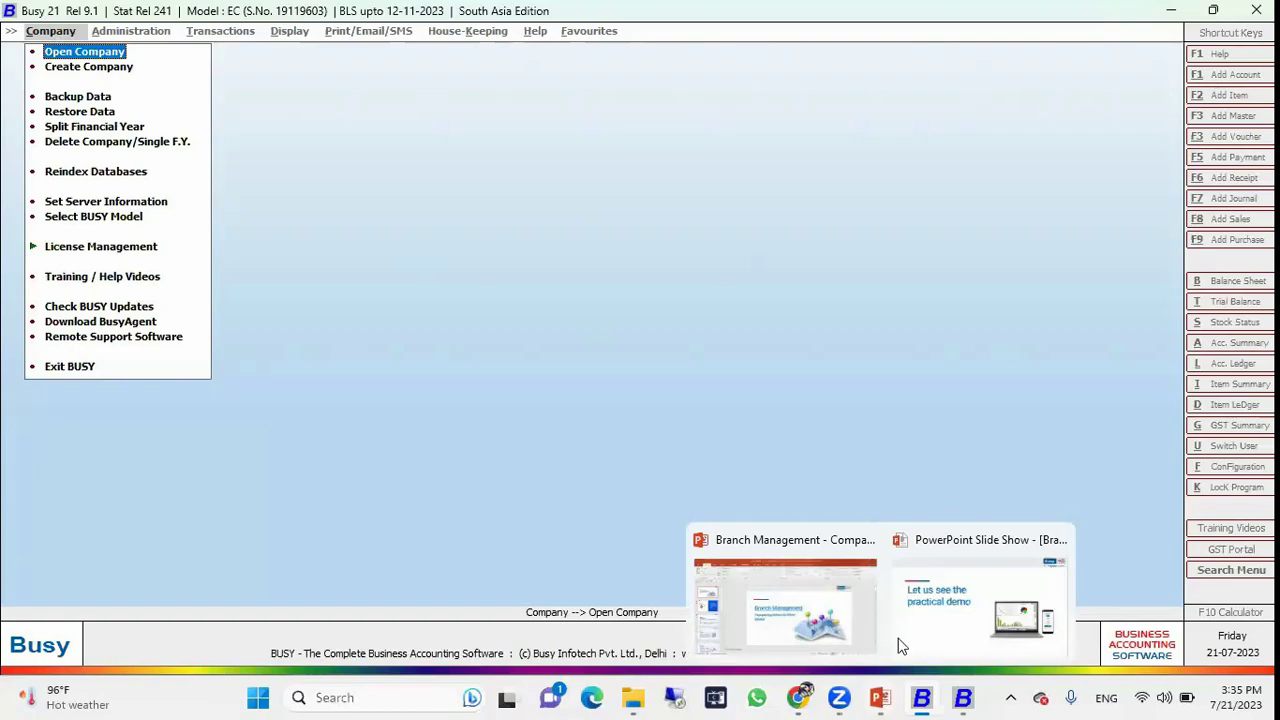
{"action": "left_click", "coordinate": [903, 640]}
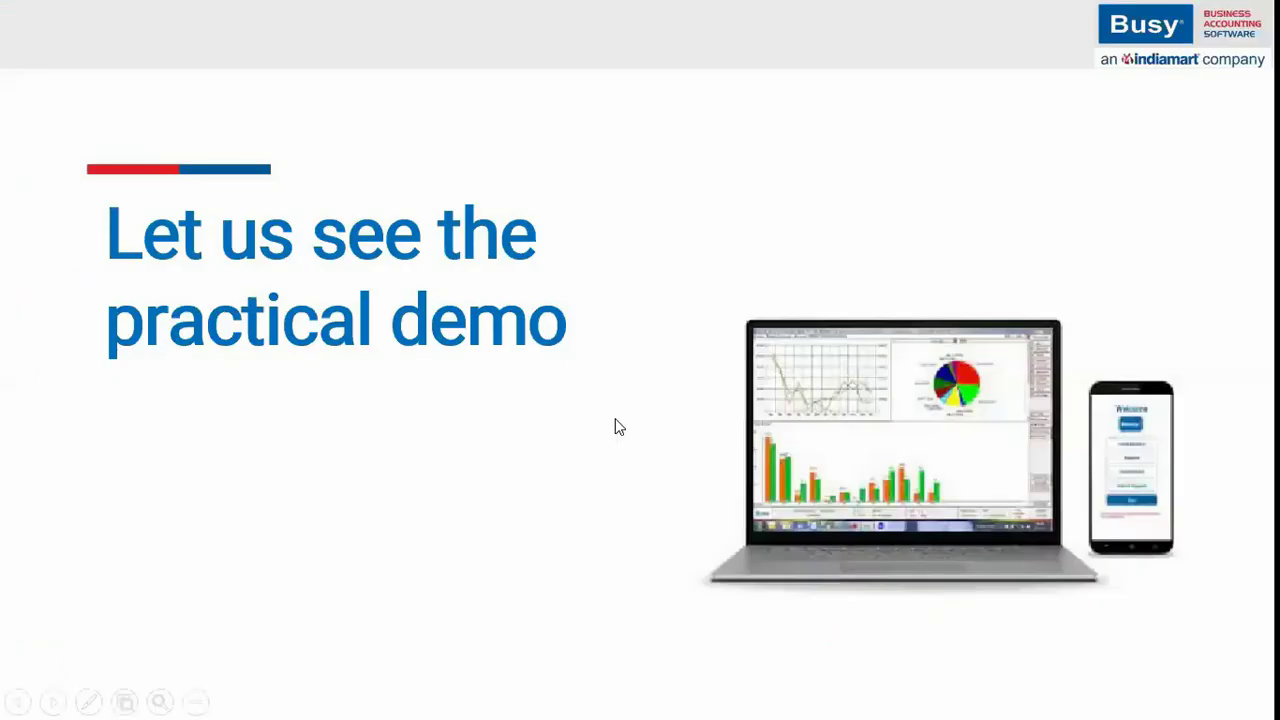
{"action": "left_click", "coordinate": [616, 420]}
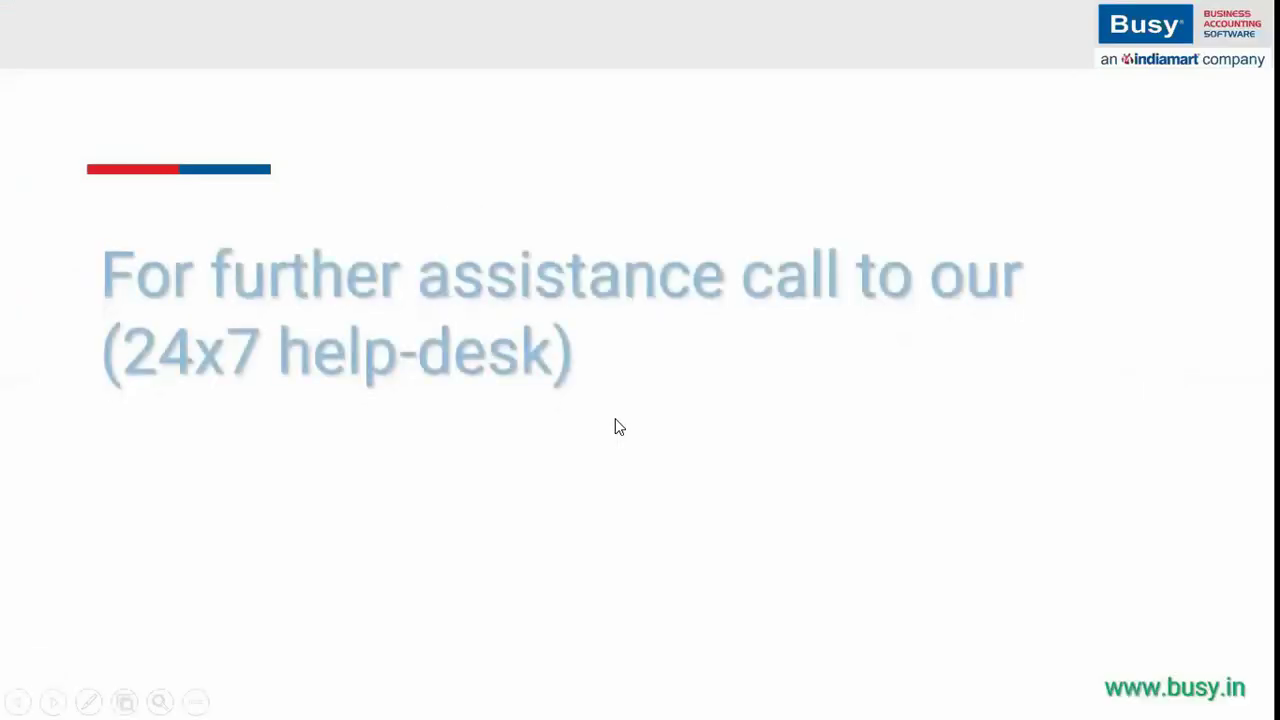